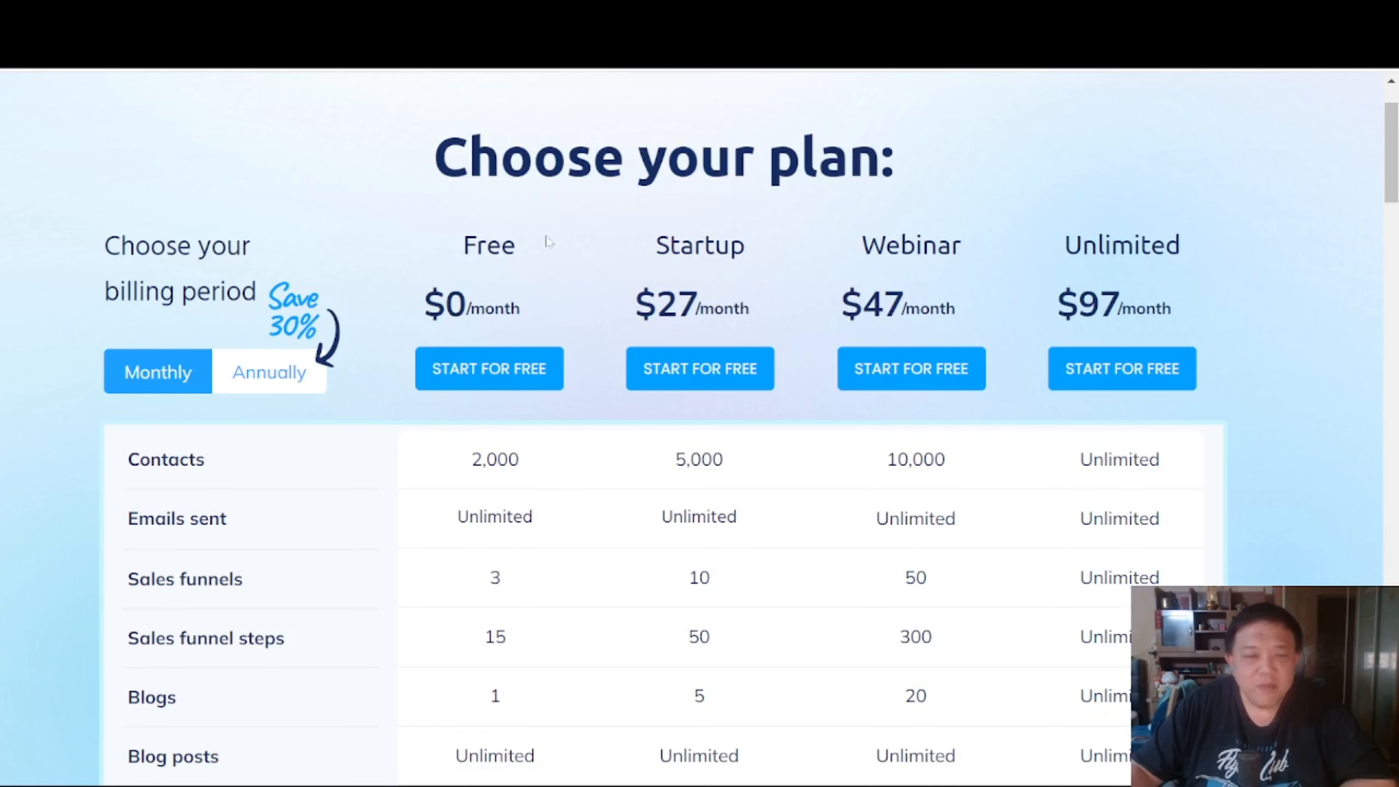
- Review the Free plan's limits for courses, students, sales funnels and sales funnel steps in the pricing table
scroll(546, 236, "down", 1)
scroll(547, 236, "down", 8)
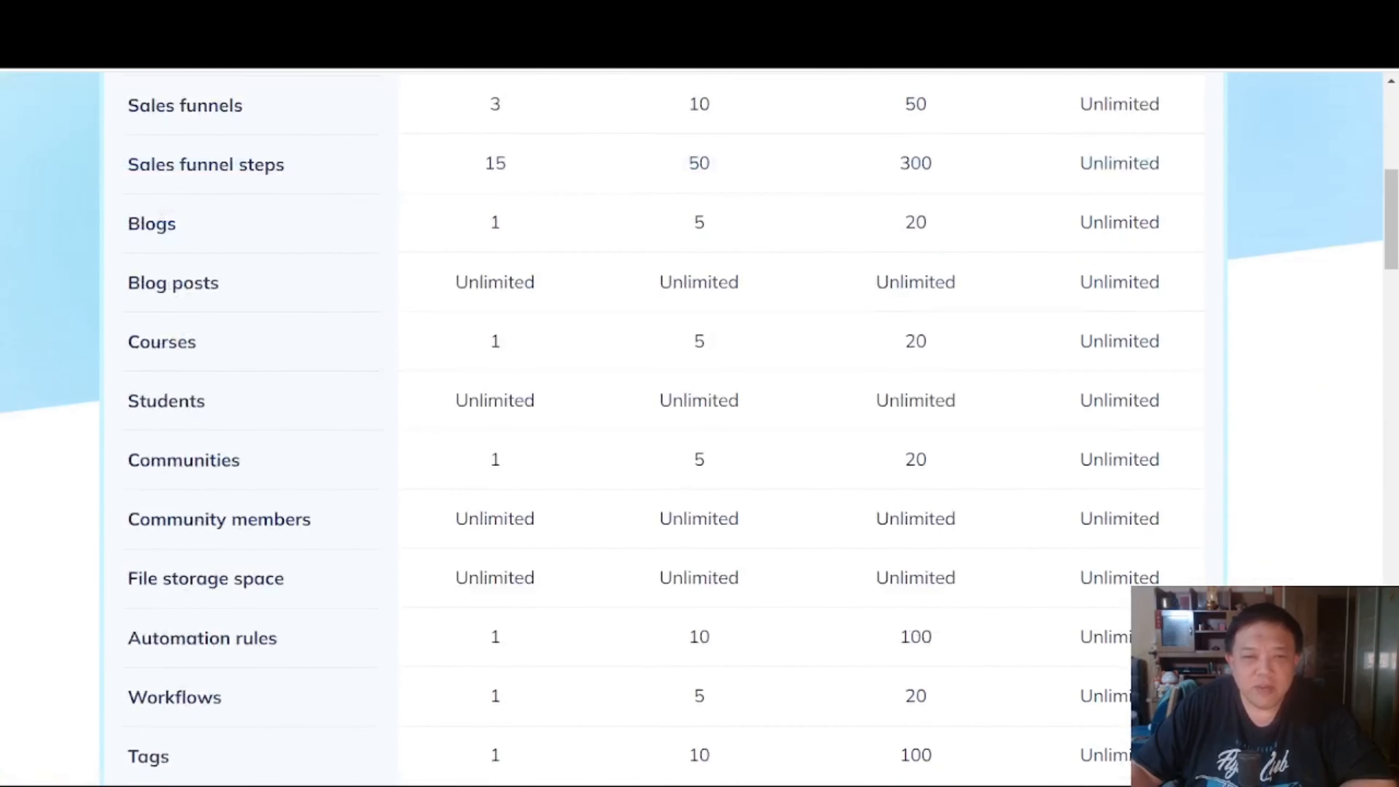
left_click_drag(463, 322, 520, 314)
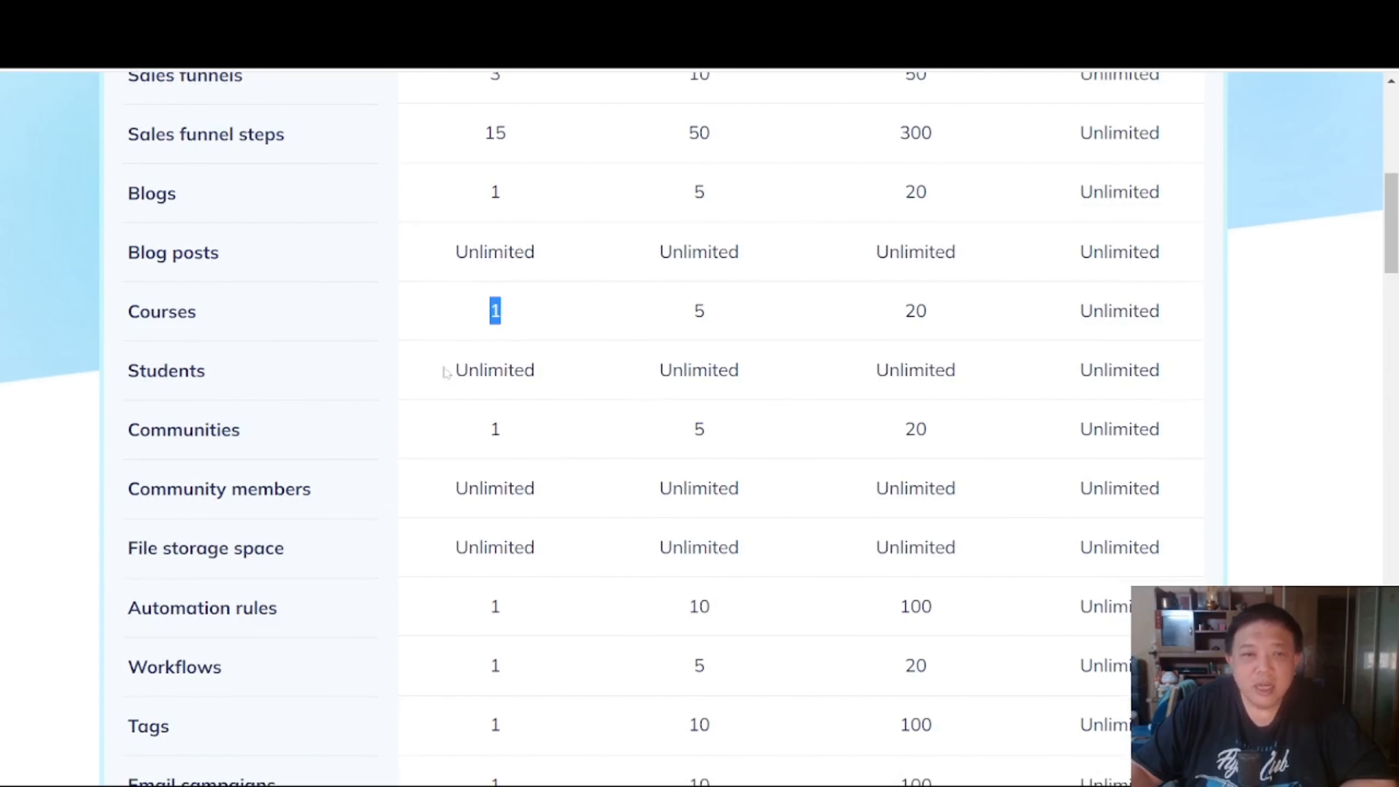
left_click_drag(447, 369, 546, 369)
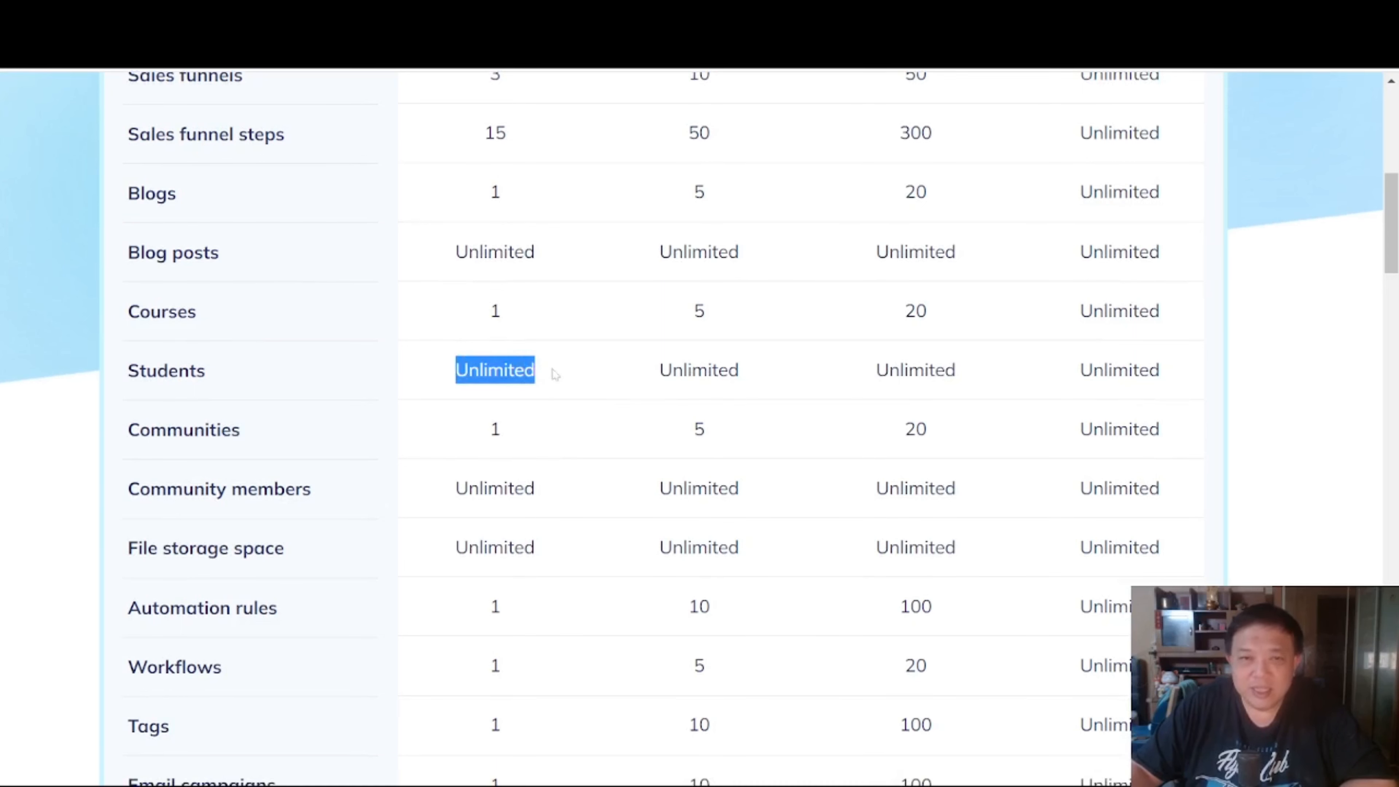
scroll(503, 386, "up", 3)
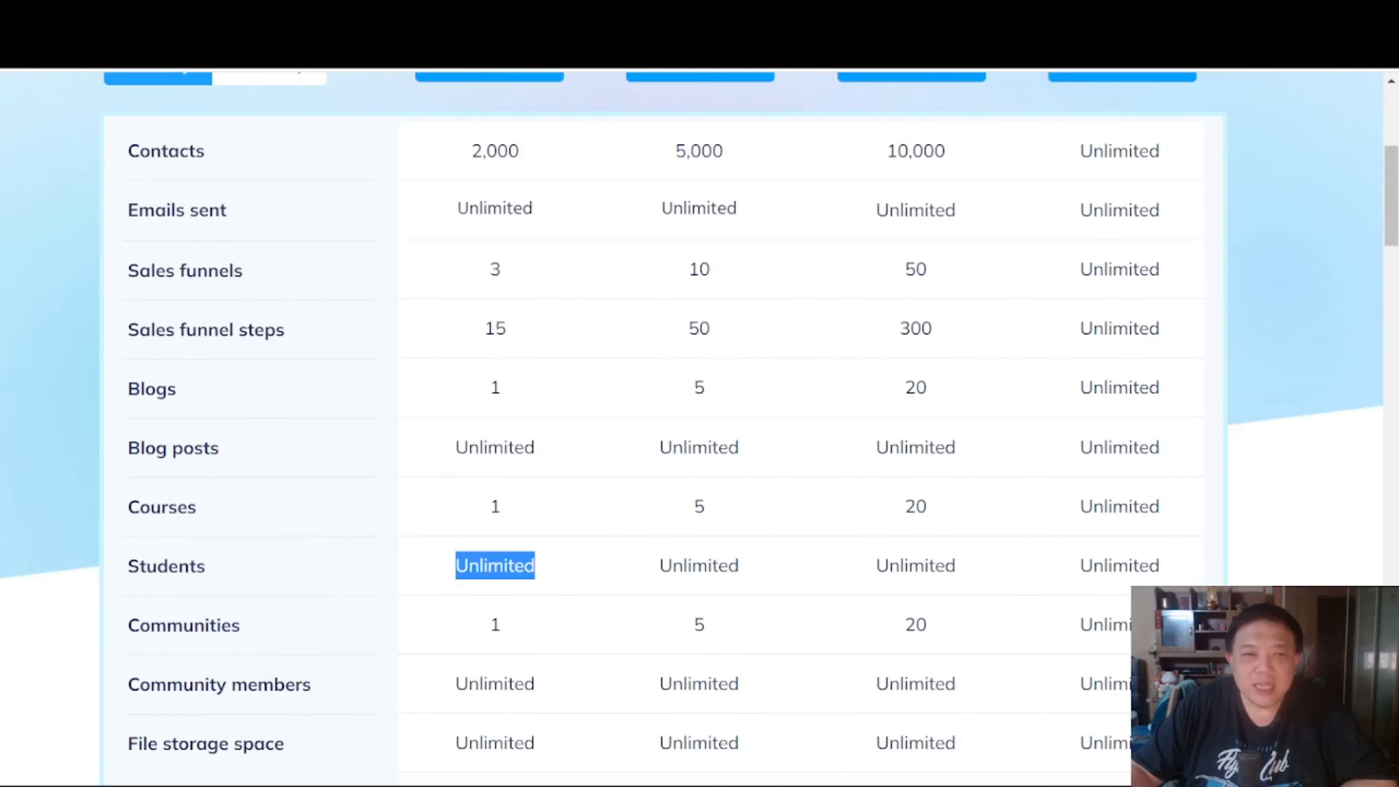
left_click(494, 286)
left_click_drag(492, 286, 514, 286)
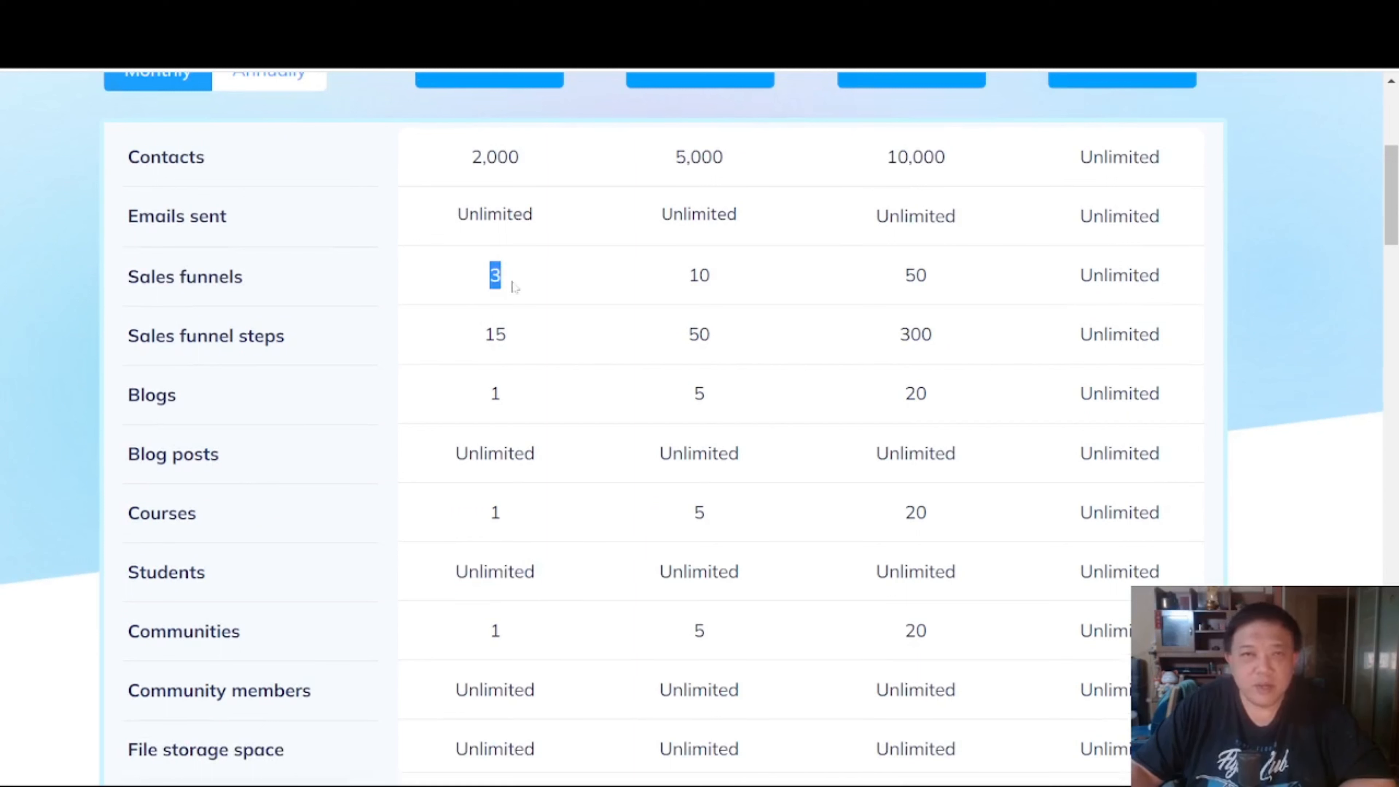
left_click_drag(474, 335, 521, 346)
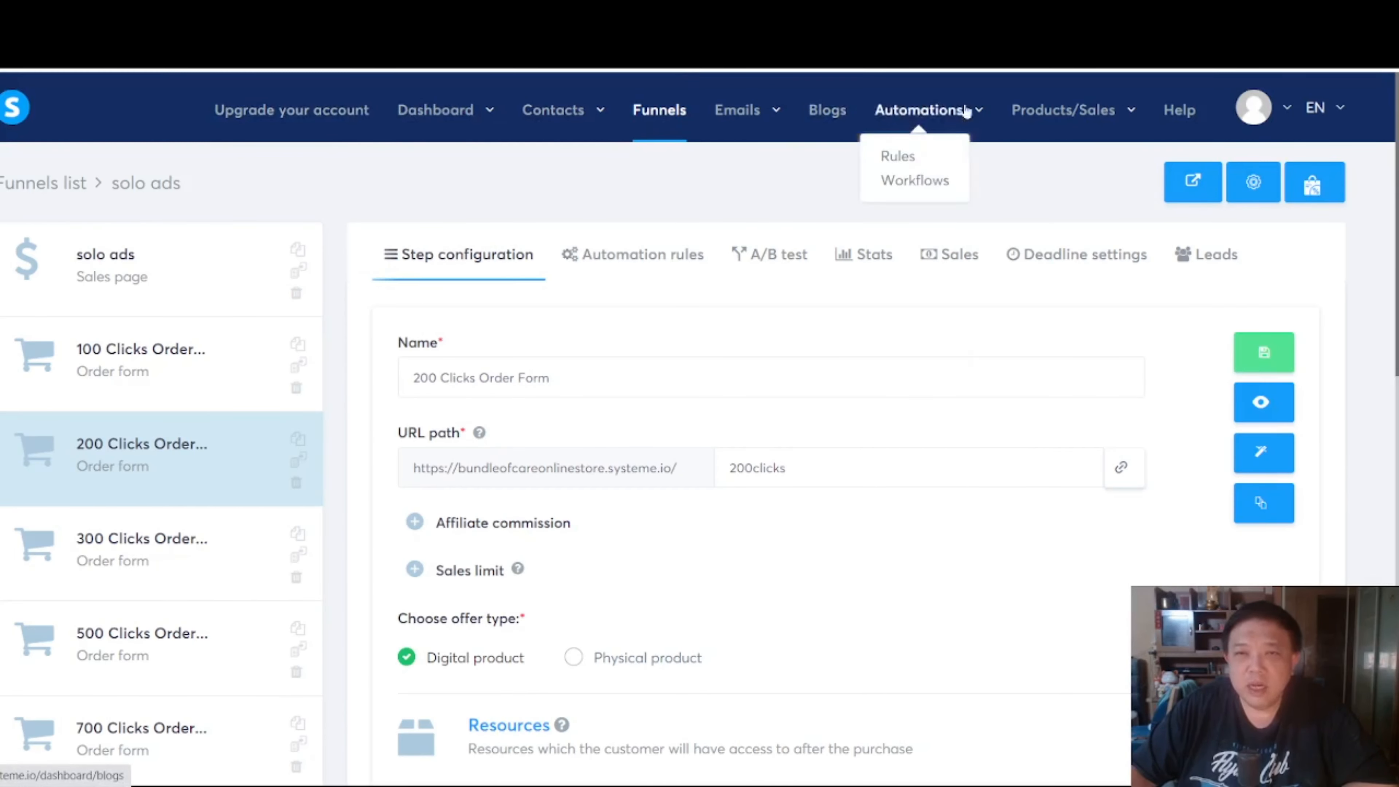
- Start a new course titled "test" from the Courses page and fill in the instructor's name
mouse_move(1054, 113)
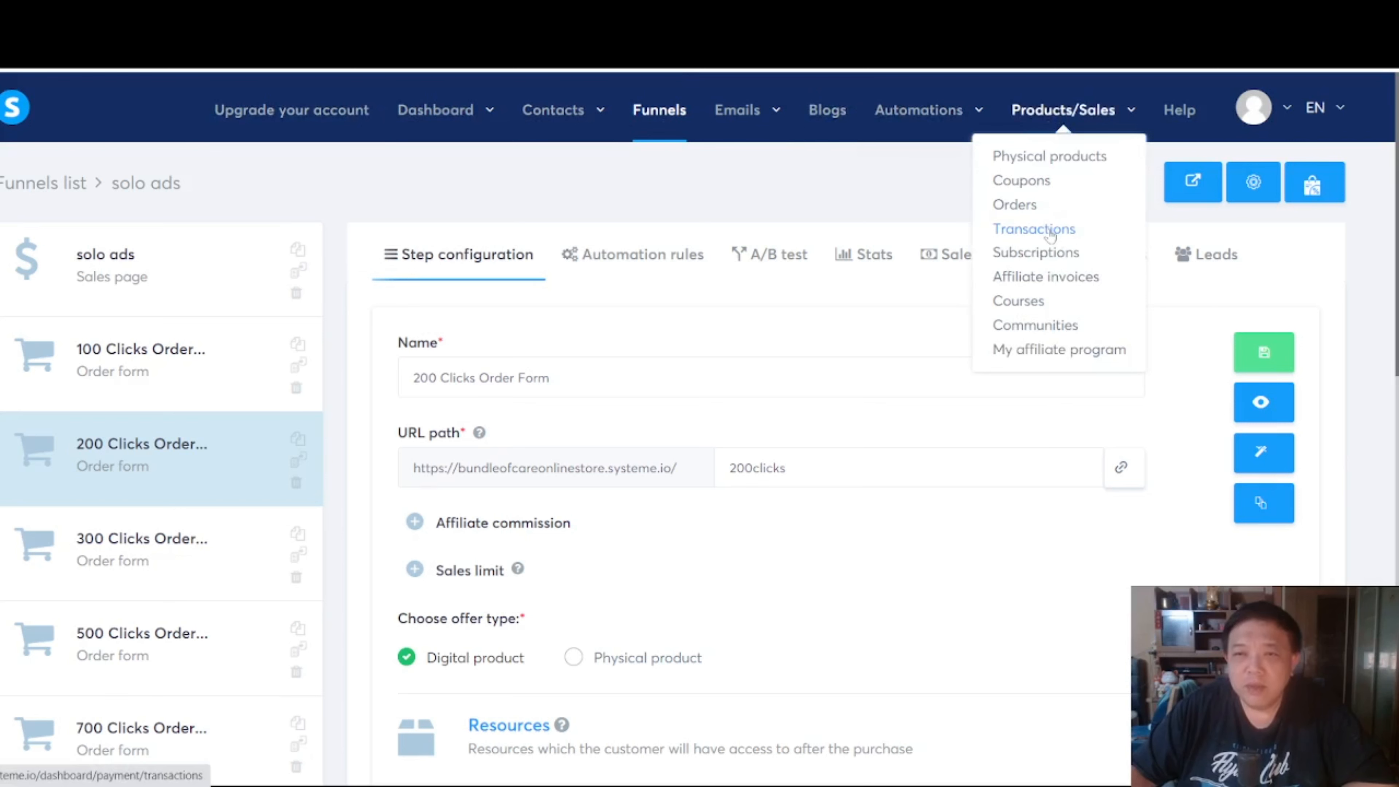
left_click(1033, 301)
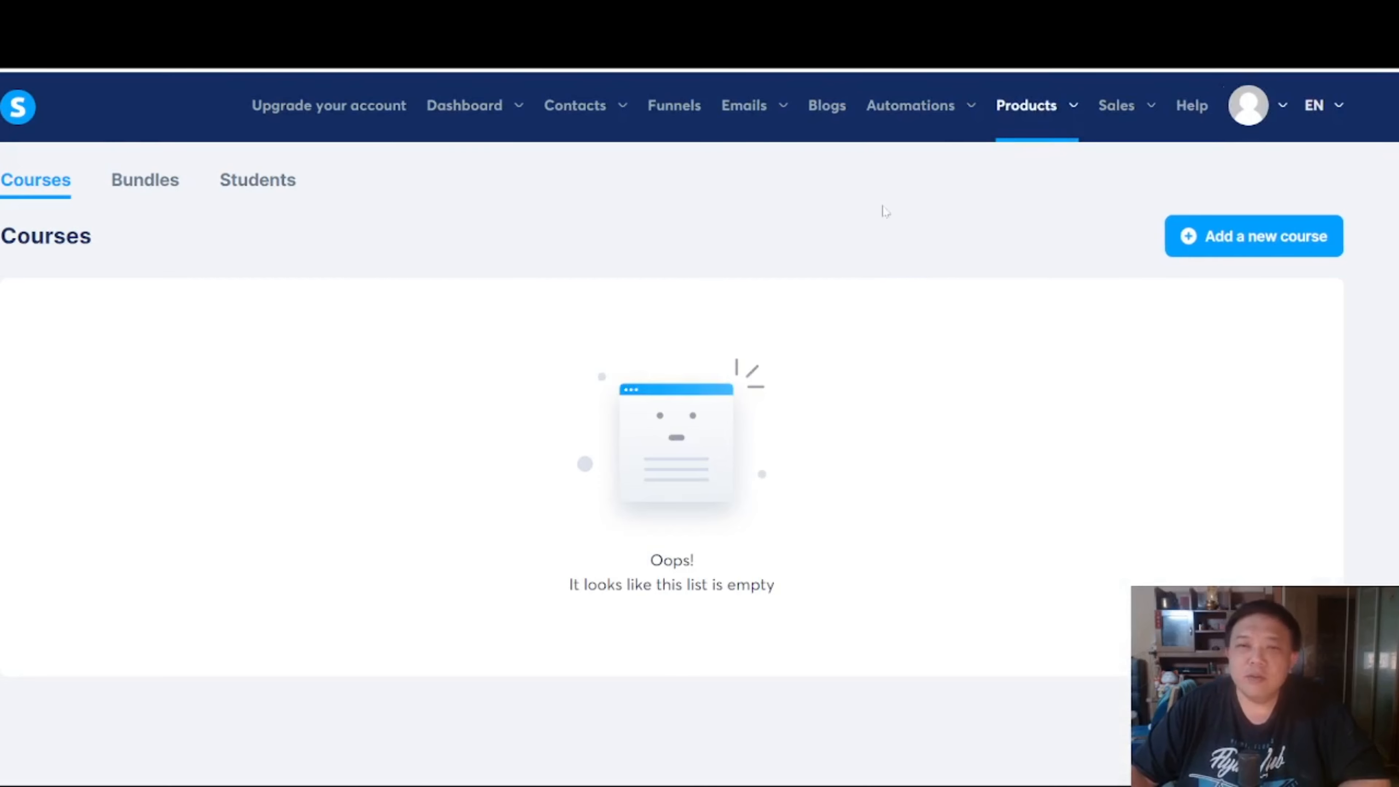
left_click(1189, 231)
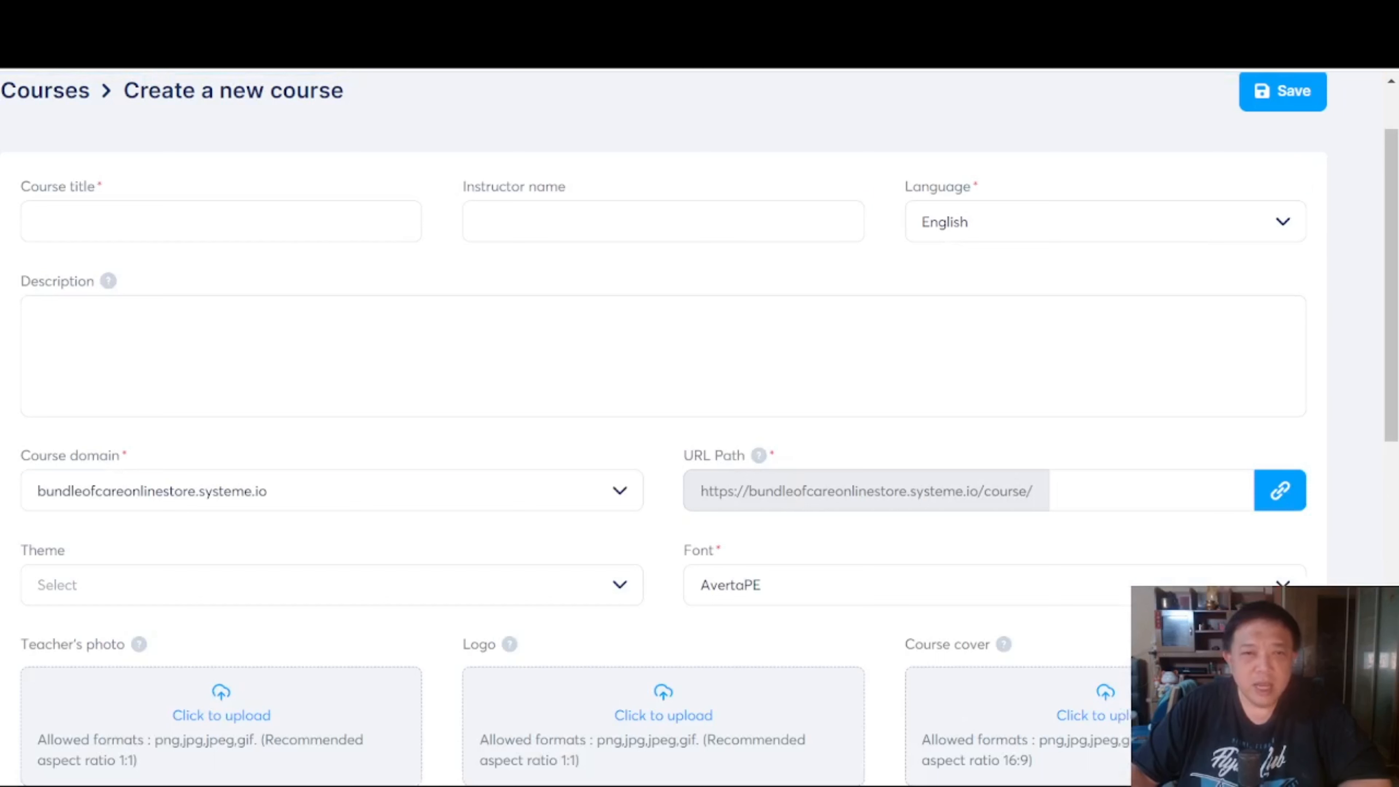
left_click(221, 222)
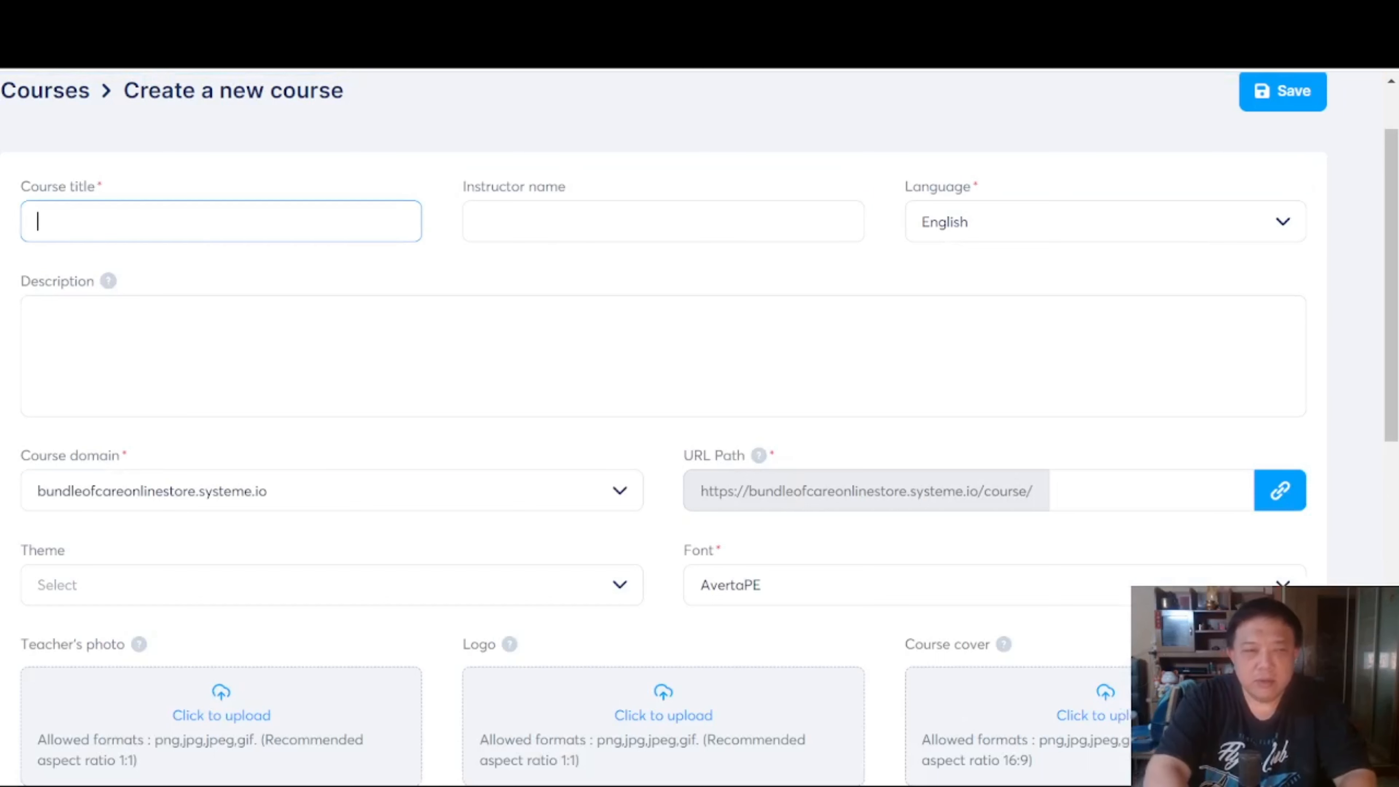
type("test")
key("Tab")
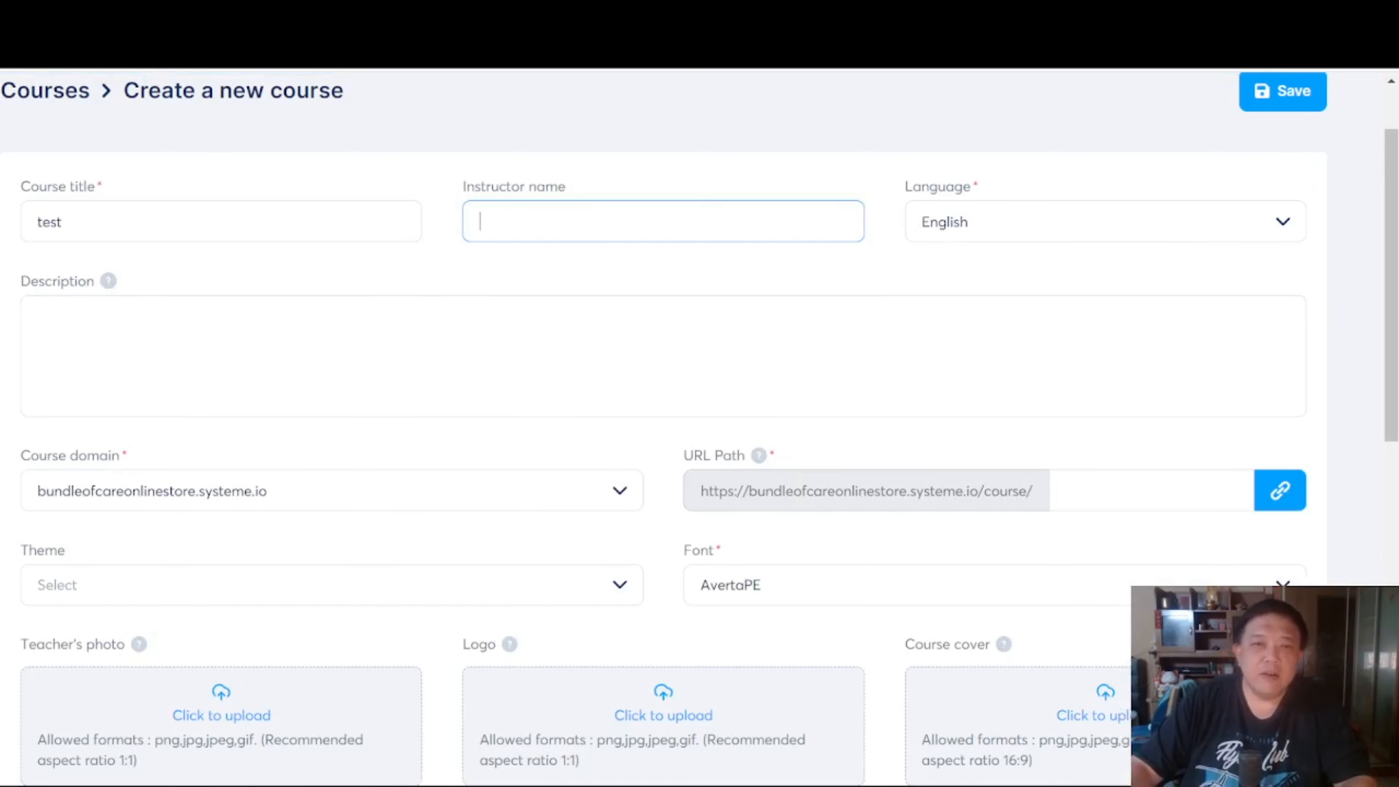
type("Benjamin ")
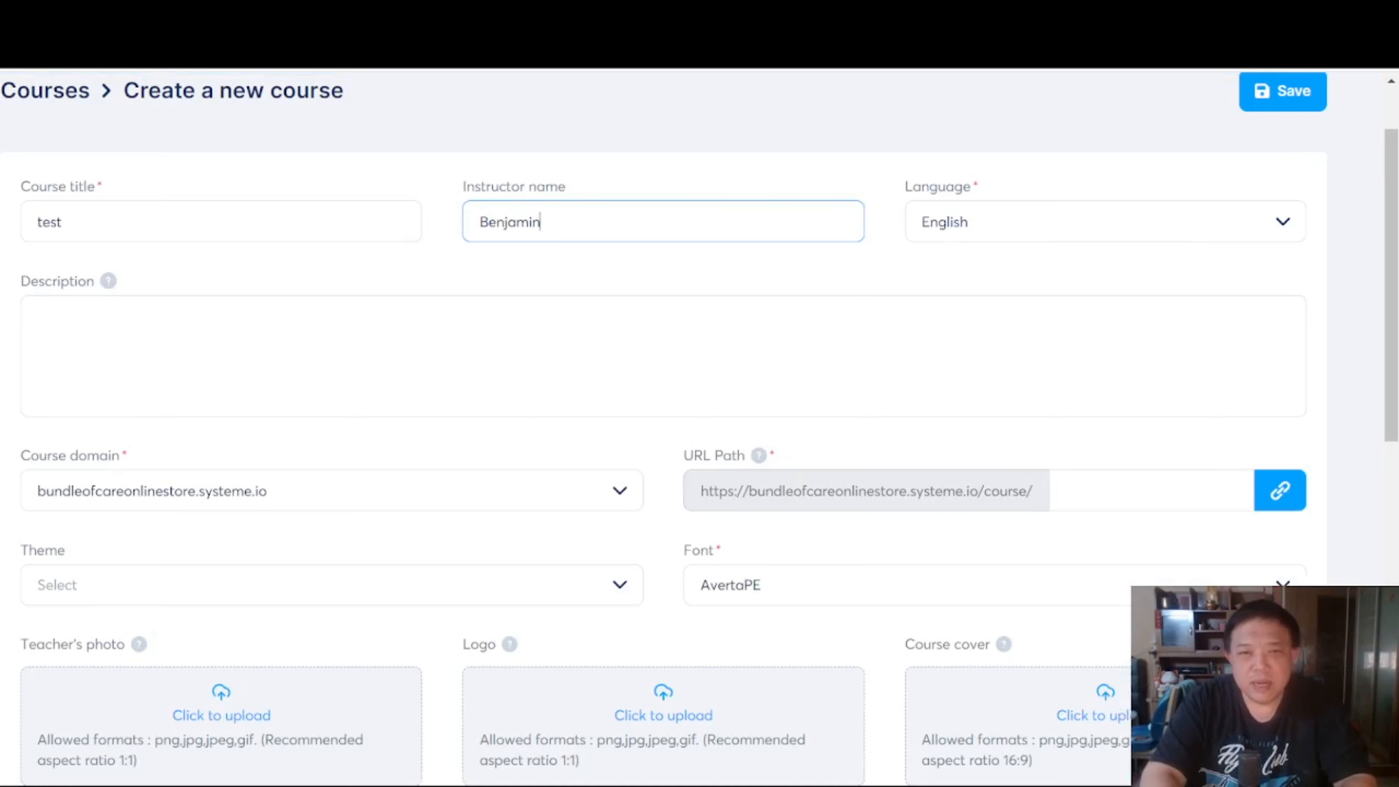
type("Goh")
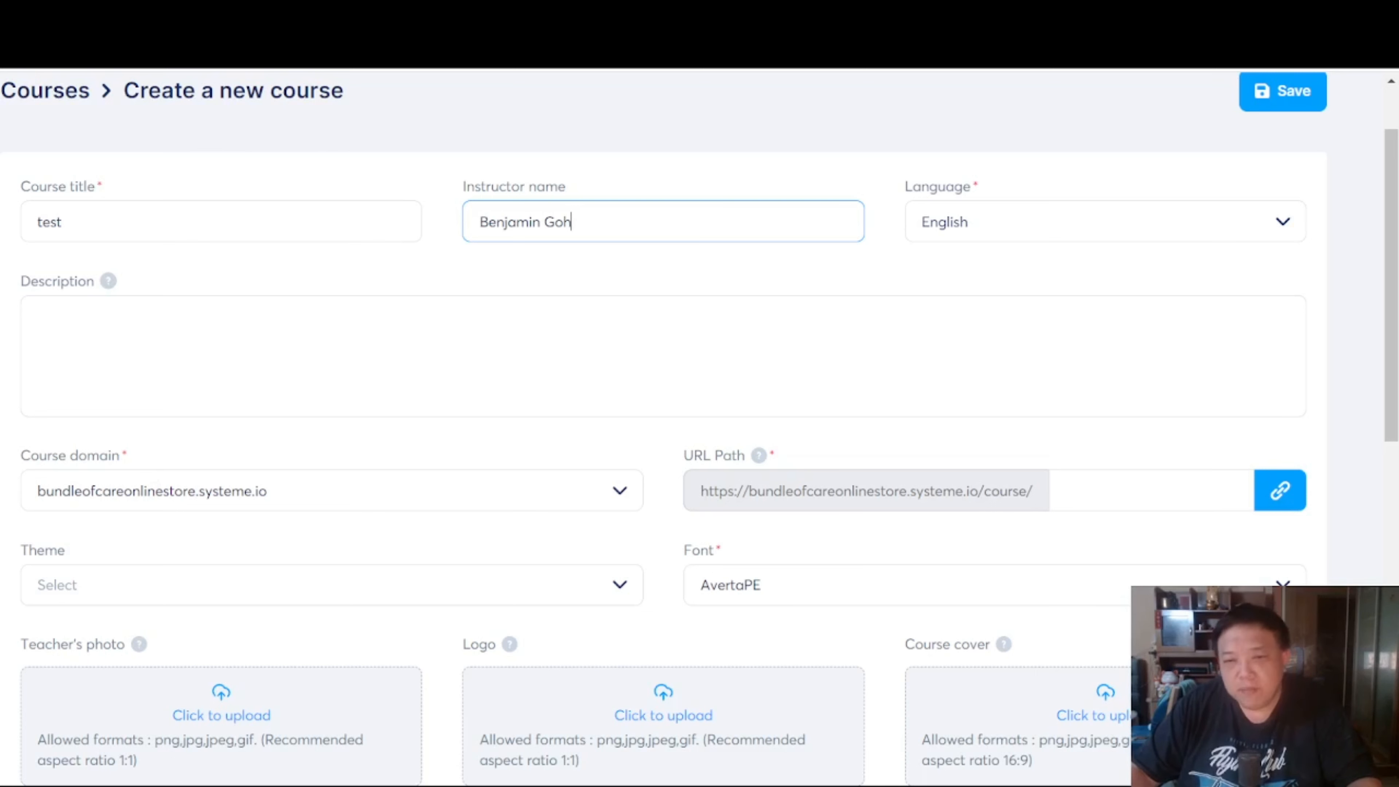
- Set the new course's theme to Orange
scroll(493, 567, "down", 3)
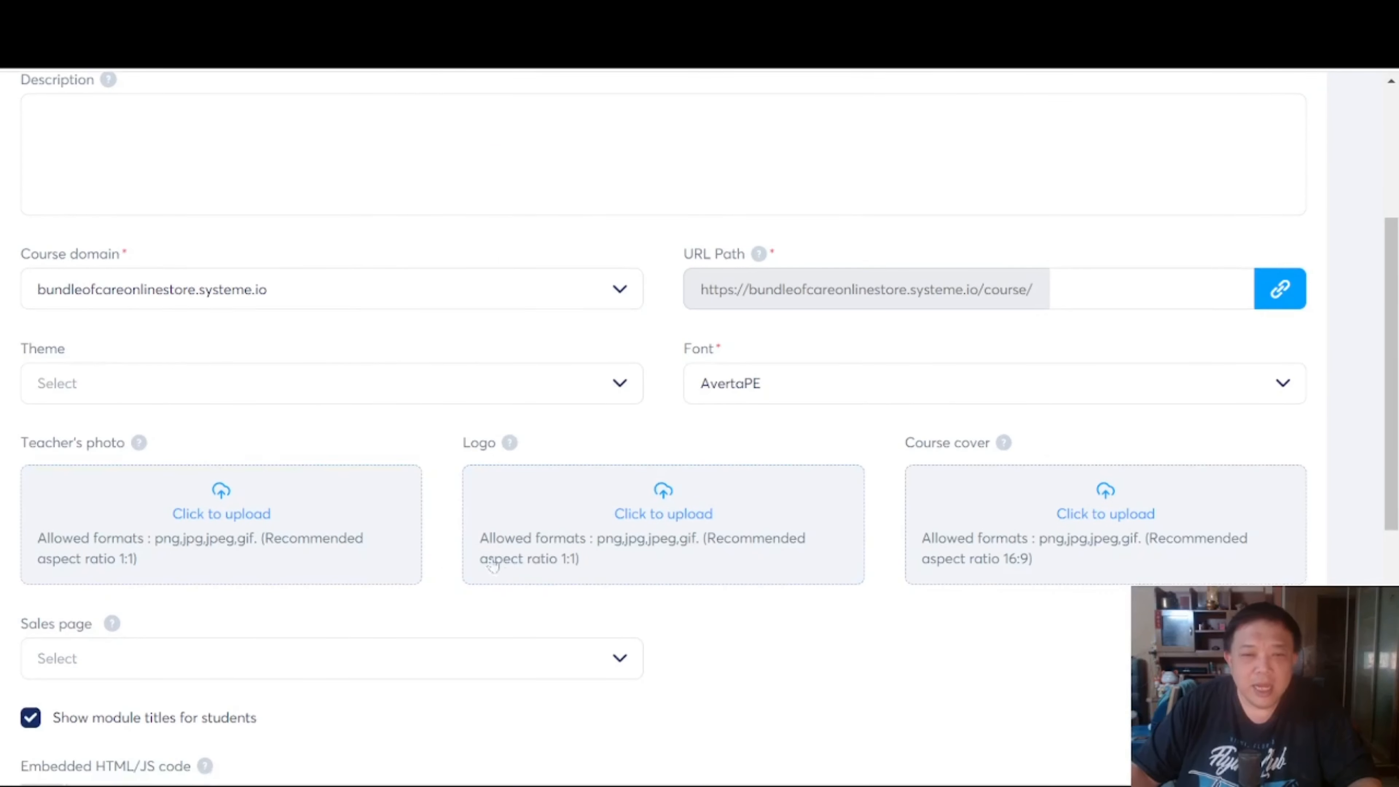
left_click(619, 385)
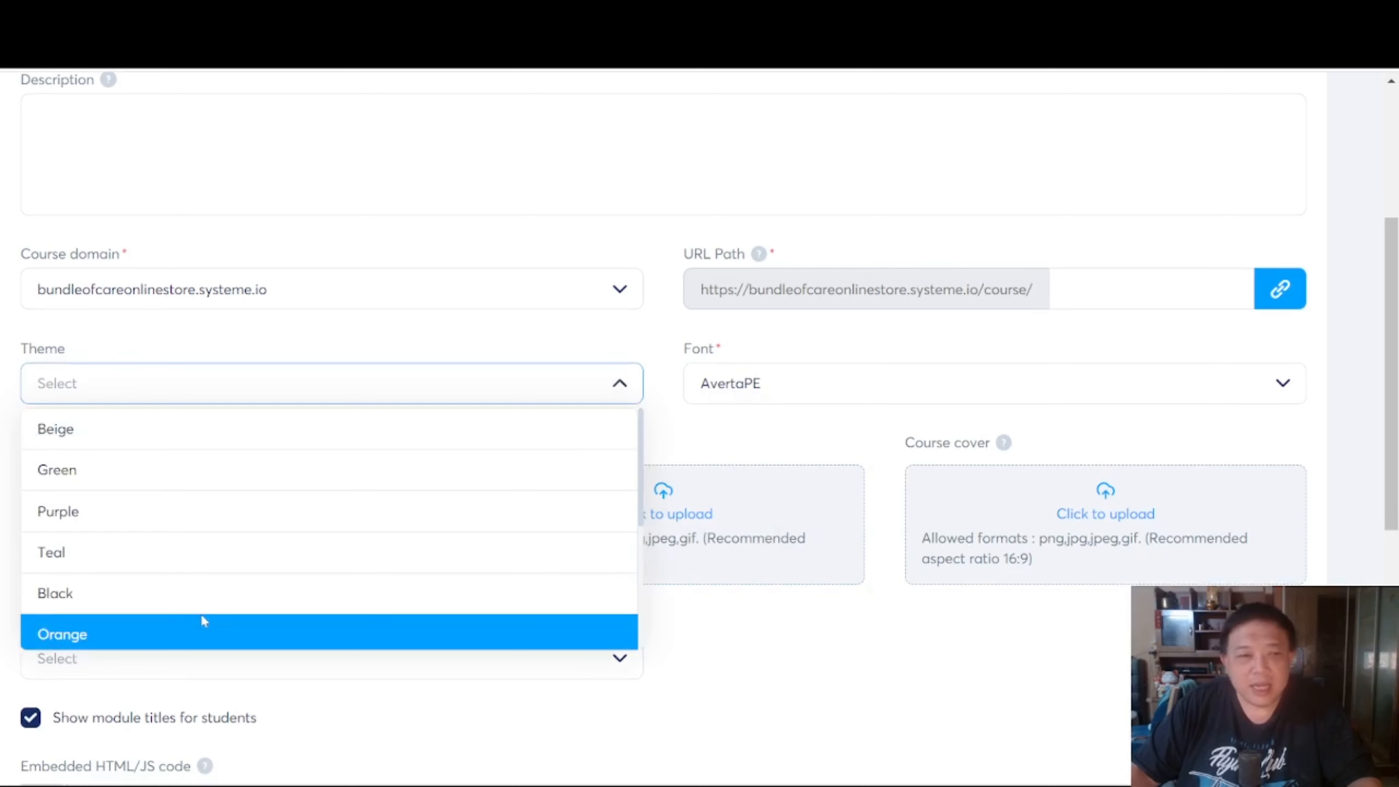
left_click(209, 641)
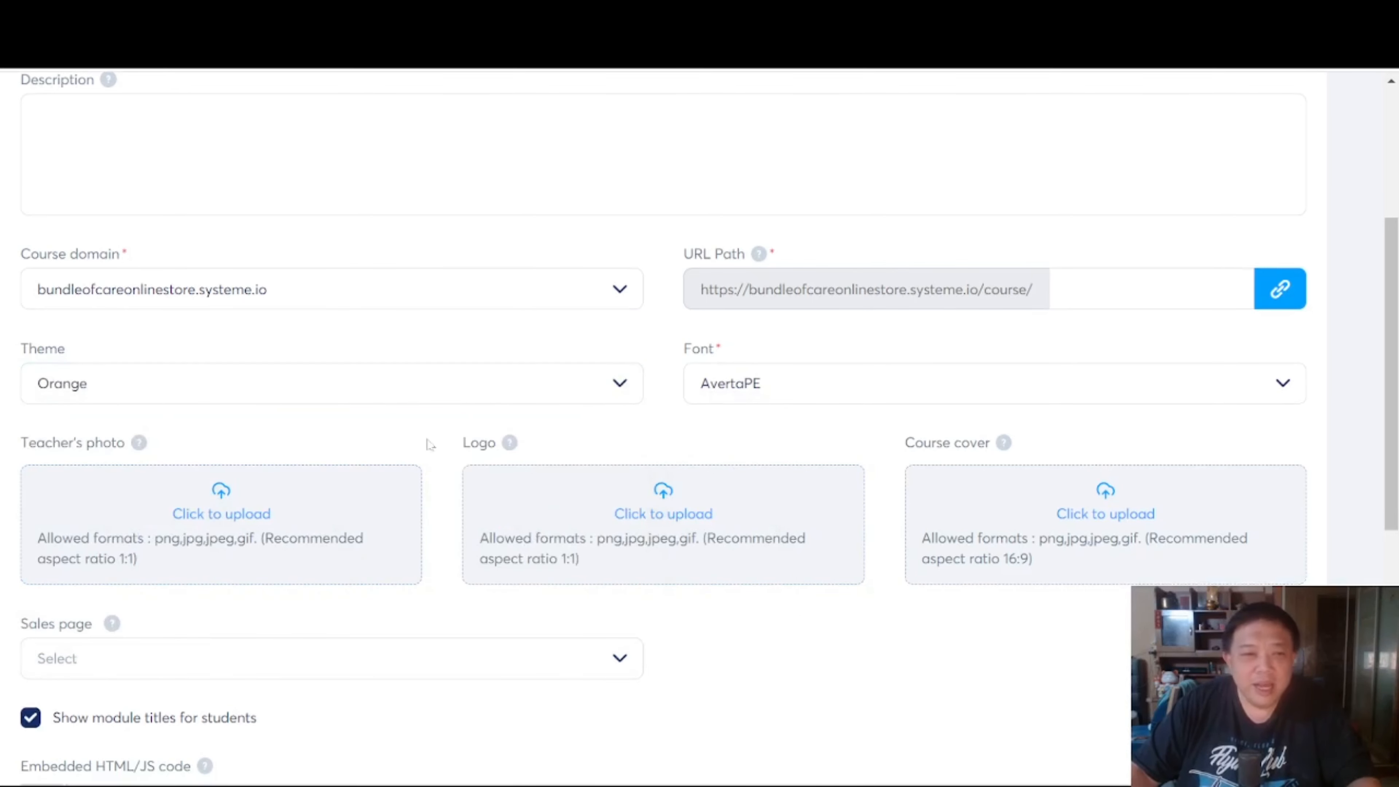
- Check which sales pages can be linked to the course, leaving the sales page unselected
scroll(430, 444, "down", 2)
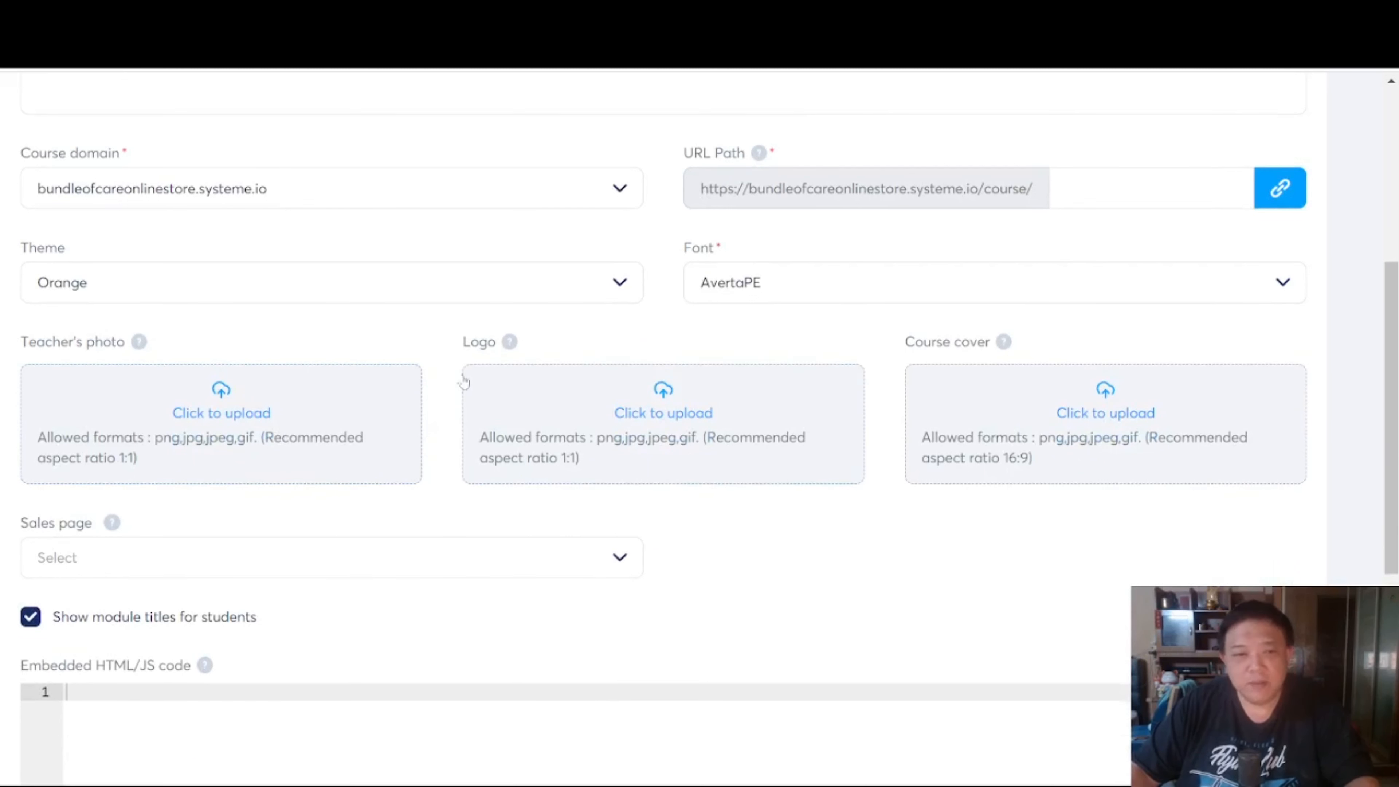
scroll(459, 381, "down", 2)
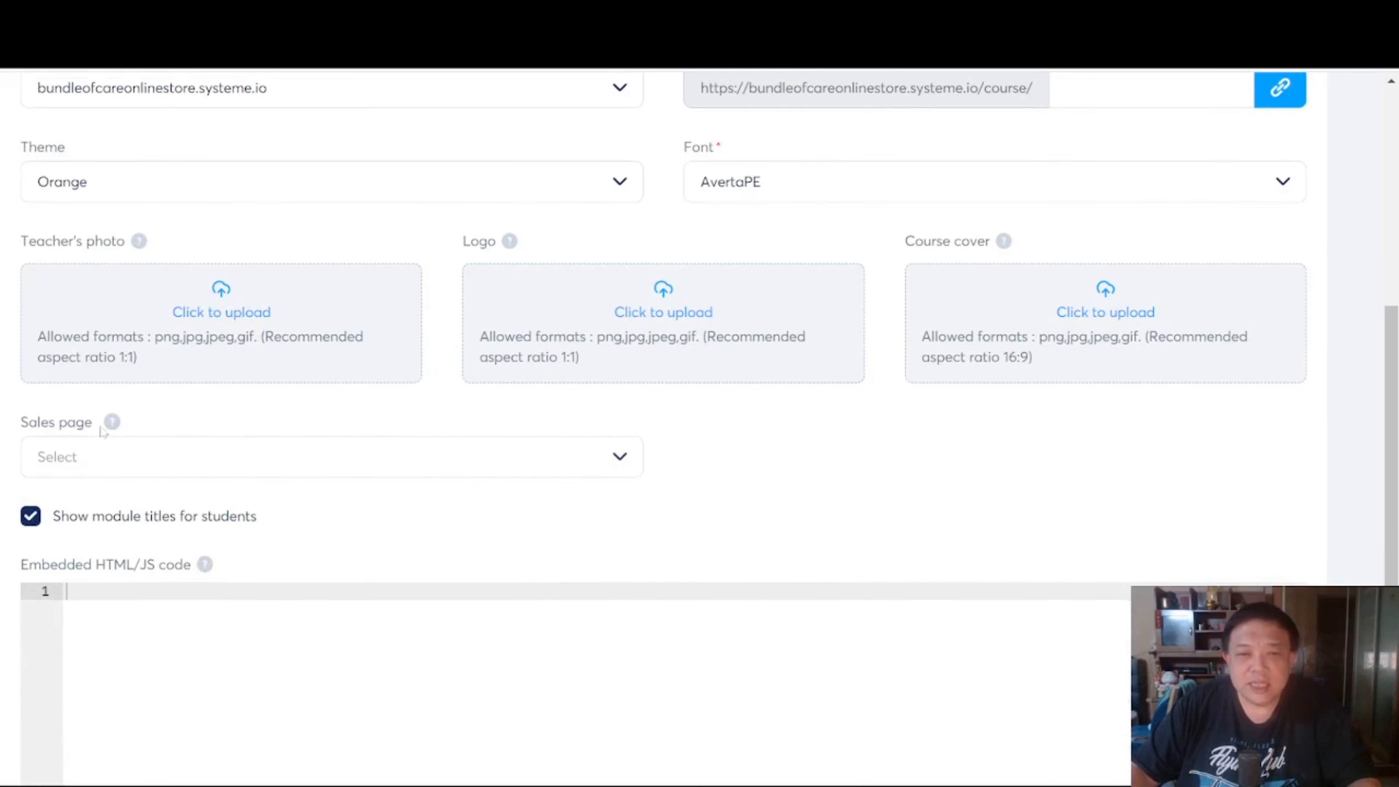
left_click(587, 469)
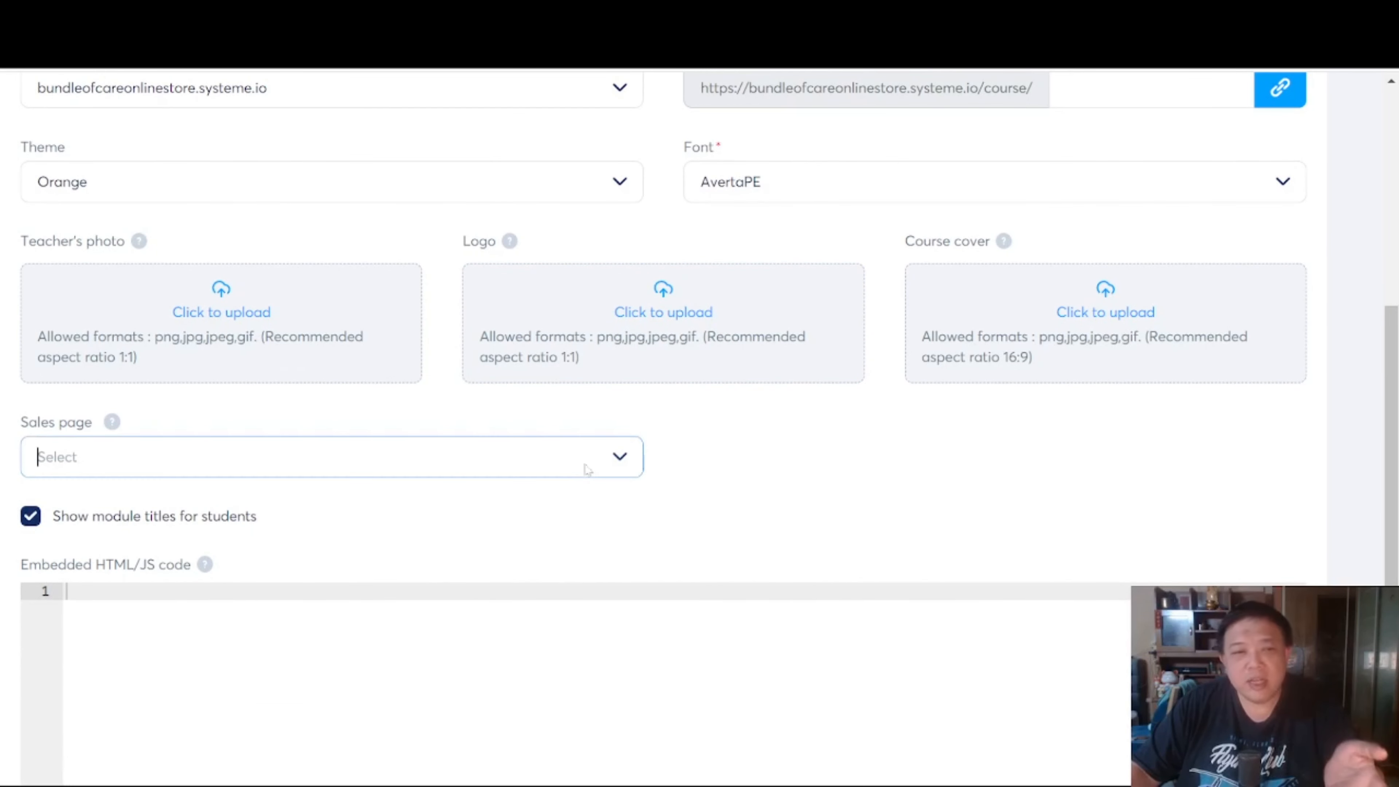
left_click(619, 460)
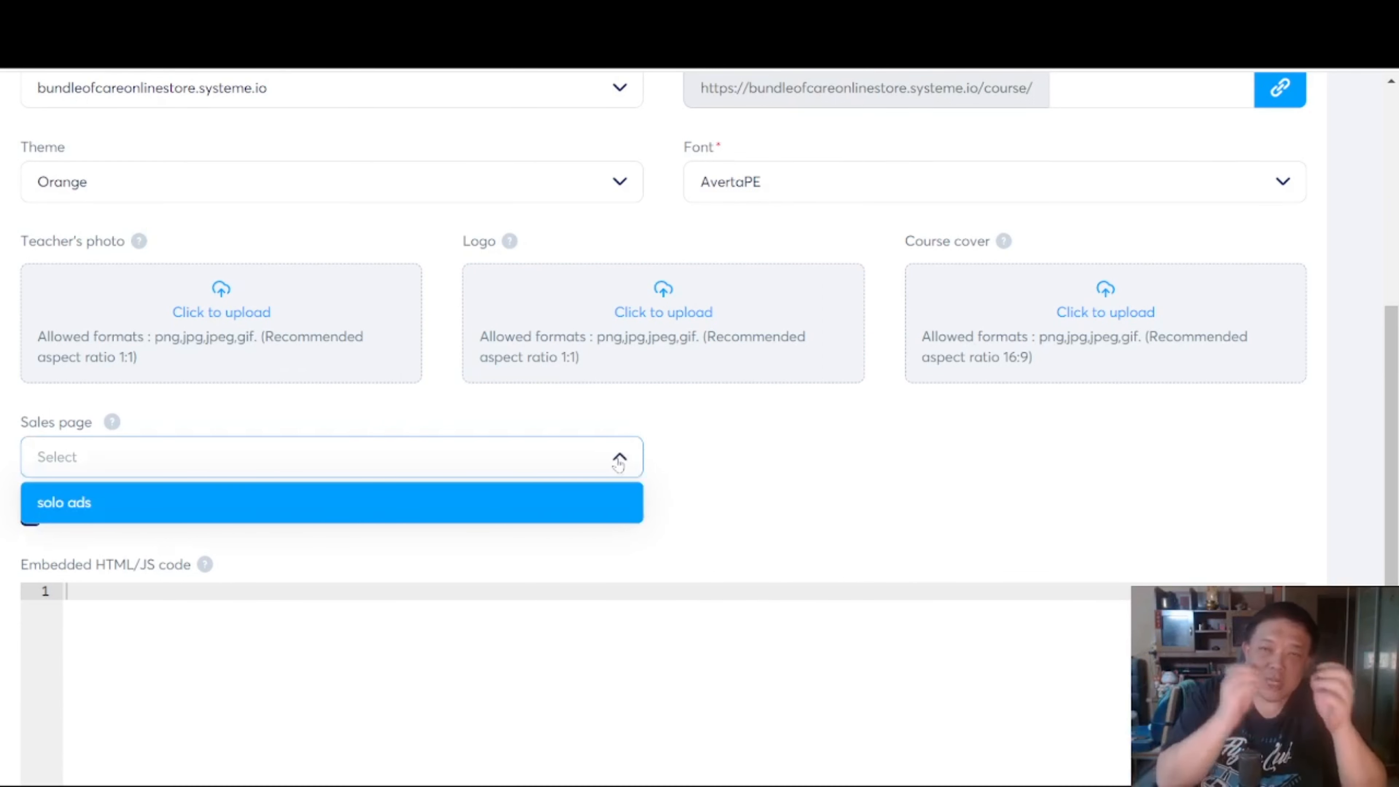
left_click(692, 478)
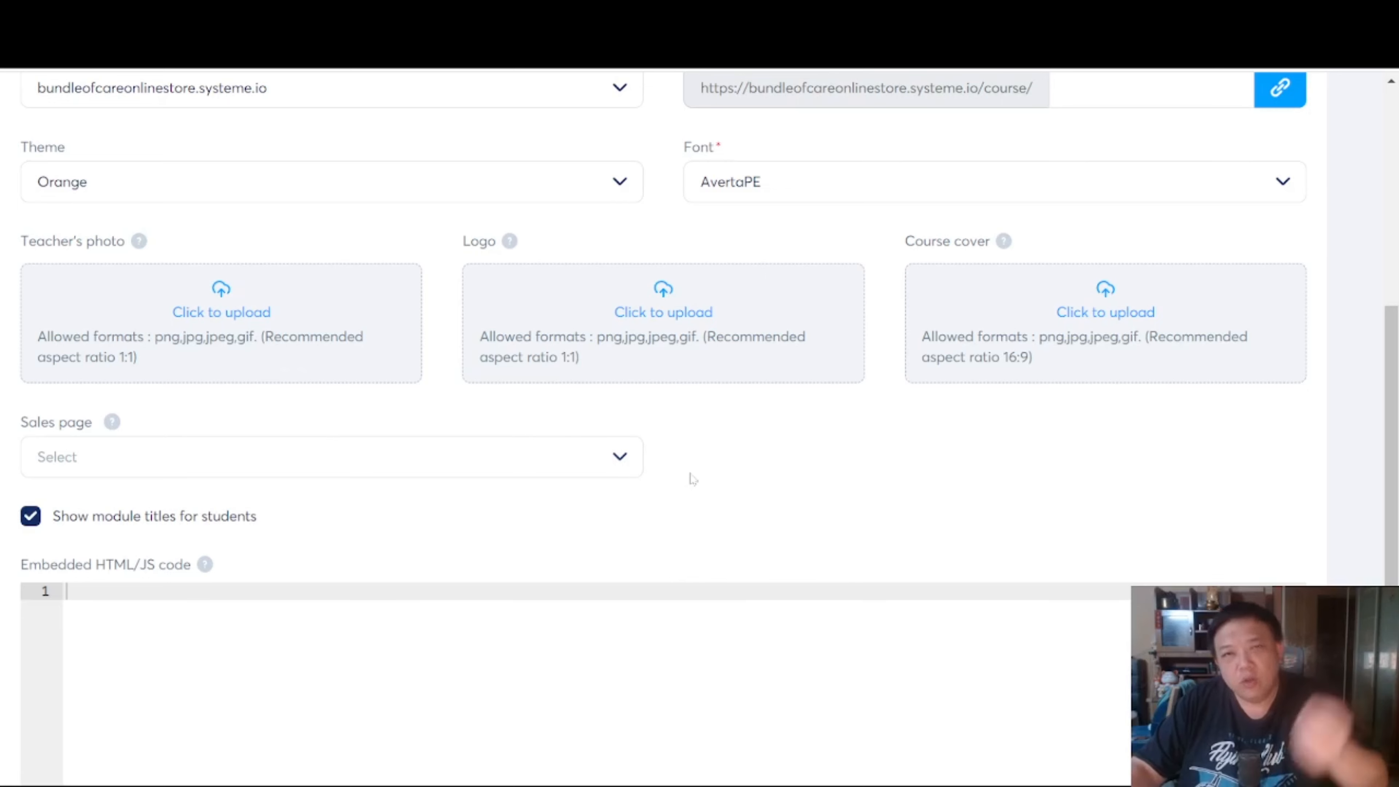
- Set the course's URL path to "test" and save the new course
scroll(693, 480, "up", 8)
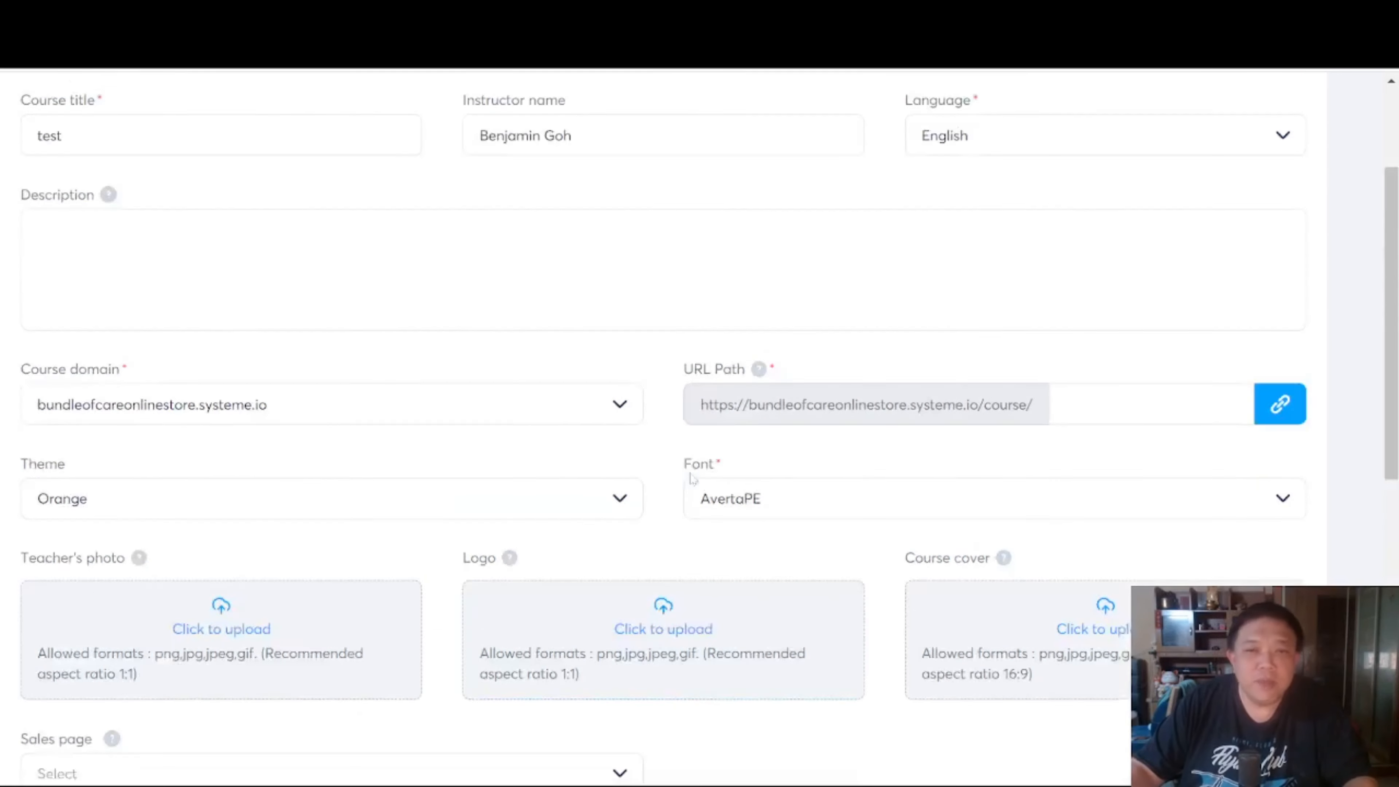
left_click(1280, 183)
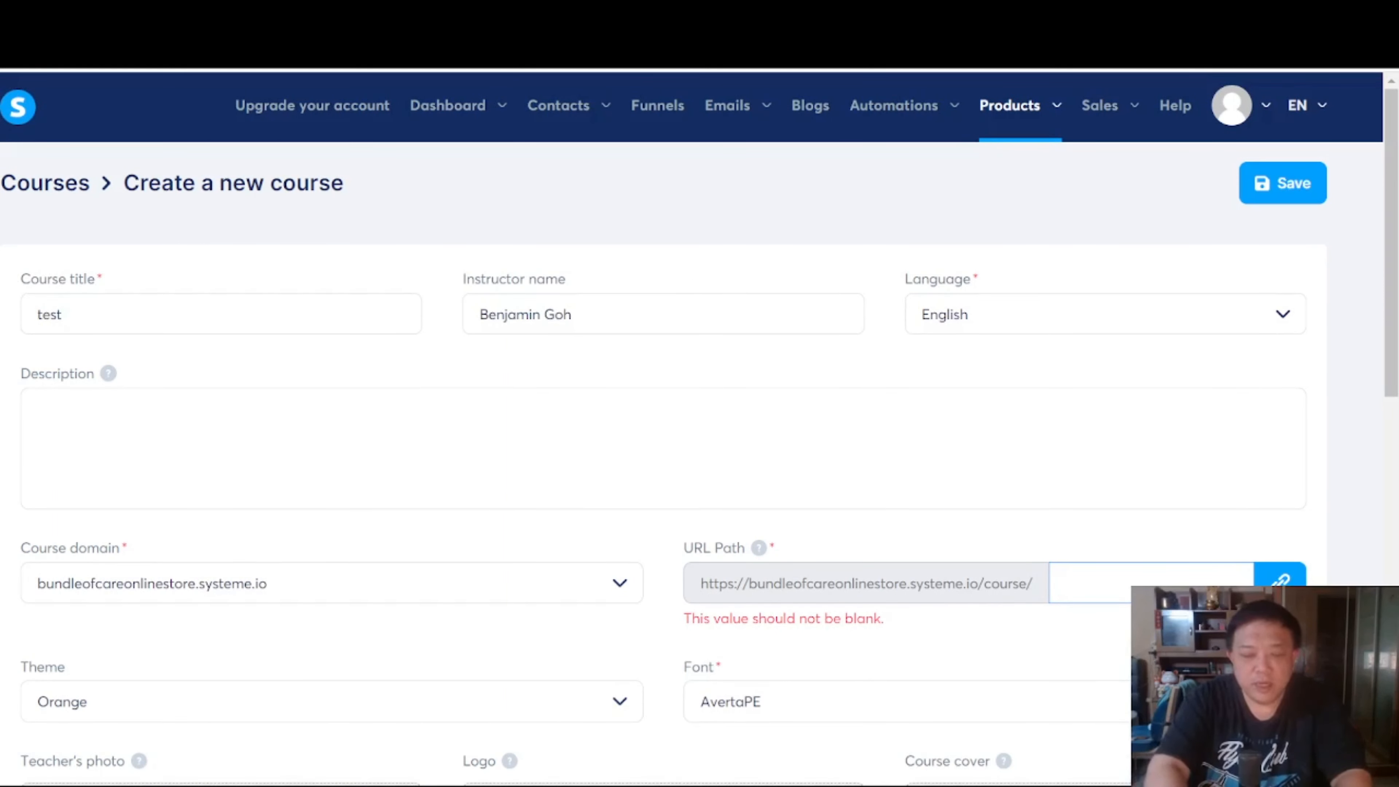
type("test")
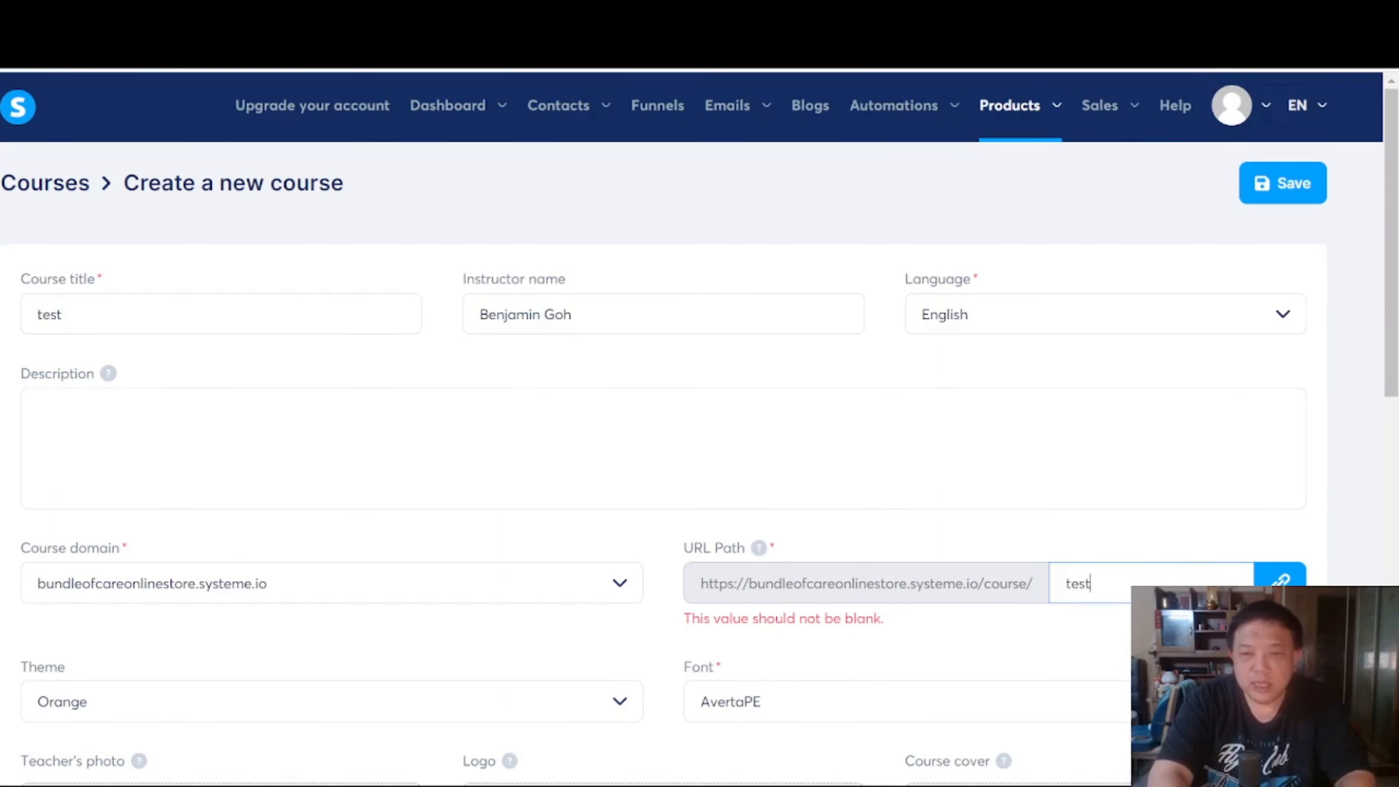
left_click(1262, 186)
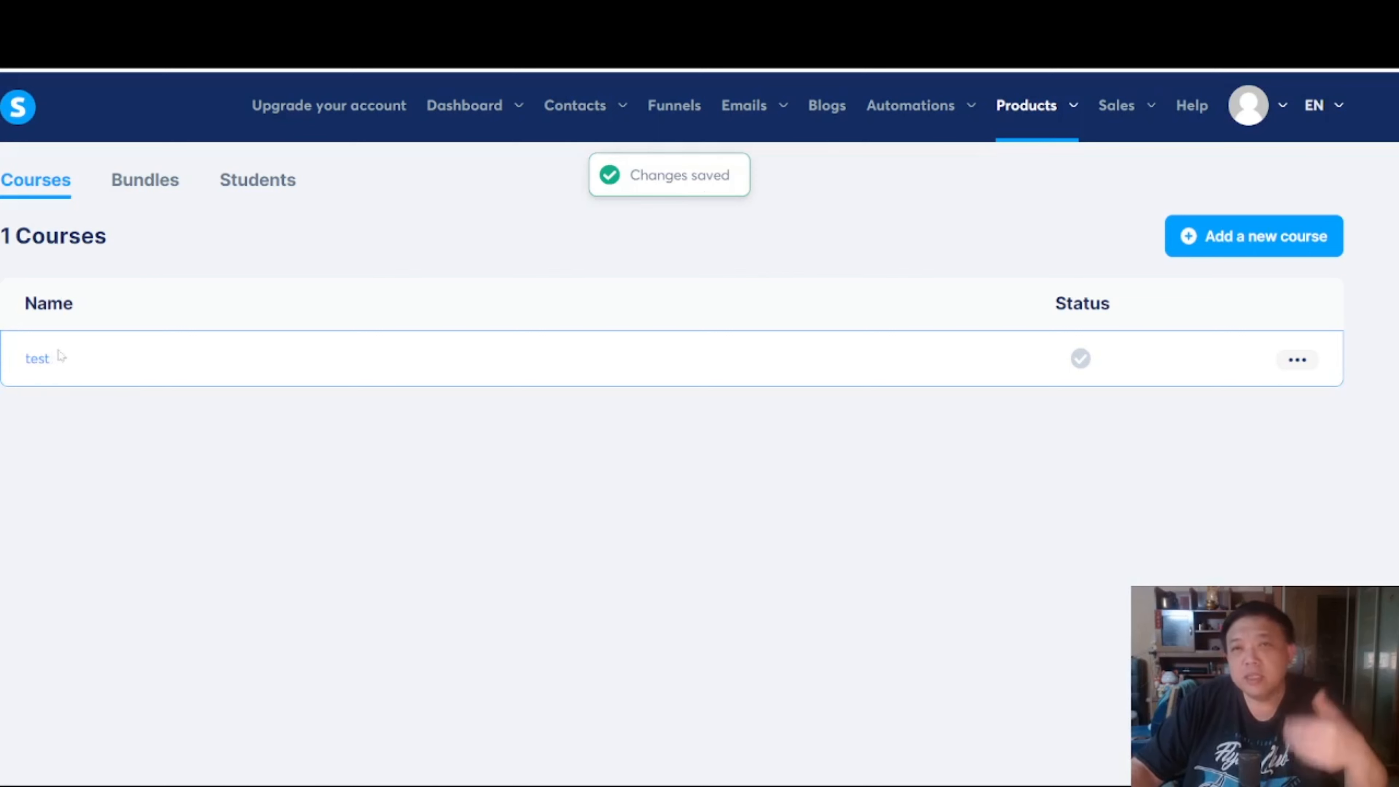
- Open the "test" course and add a module named "Introduction"
left_click(40, 361)
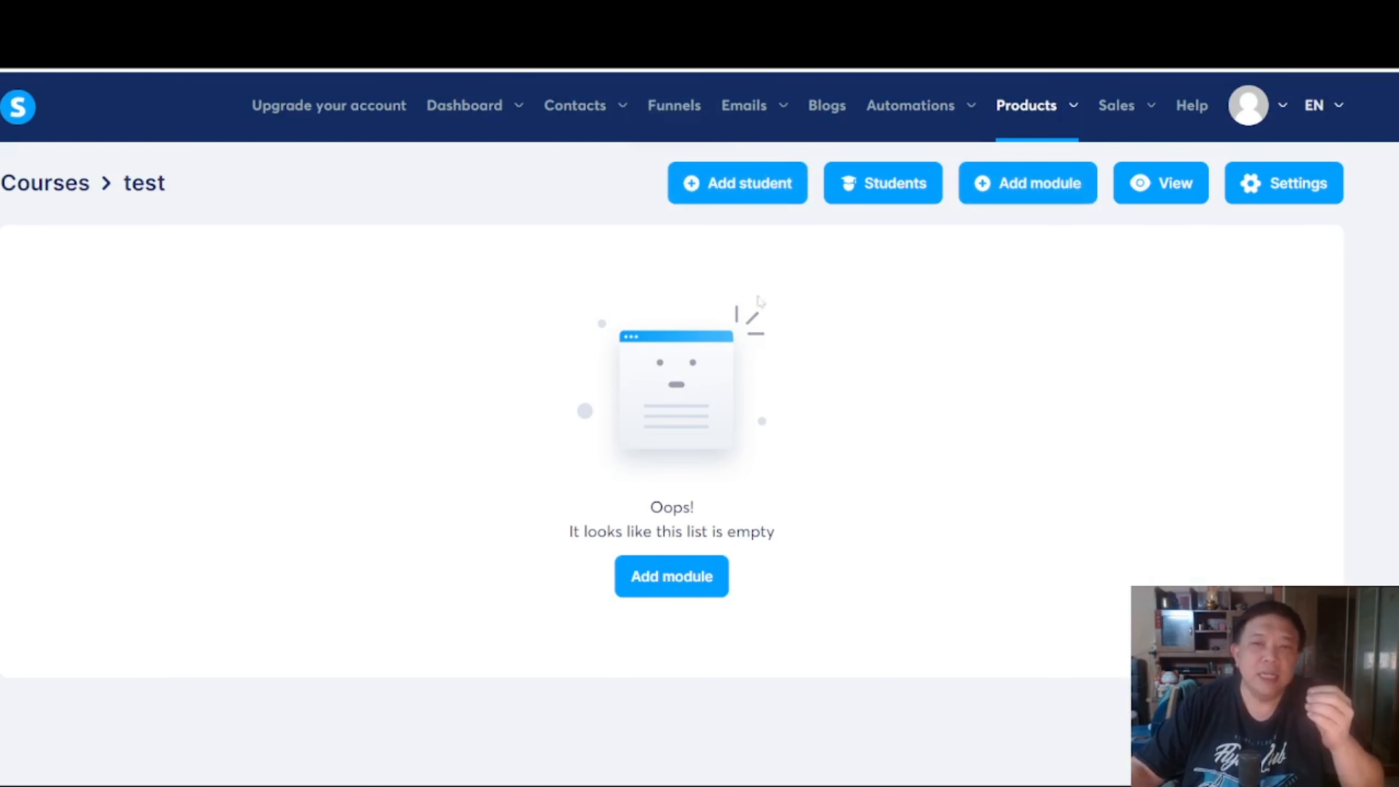
left_click(1027, 186)
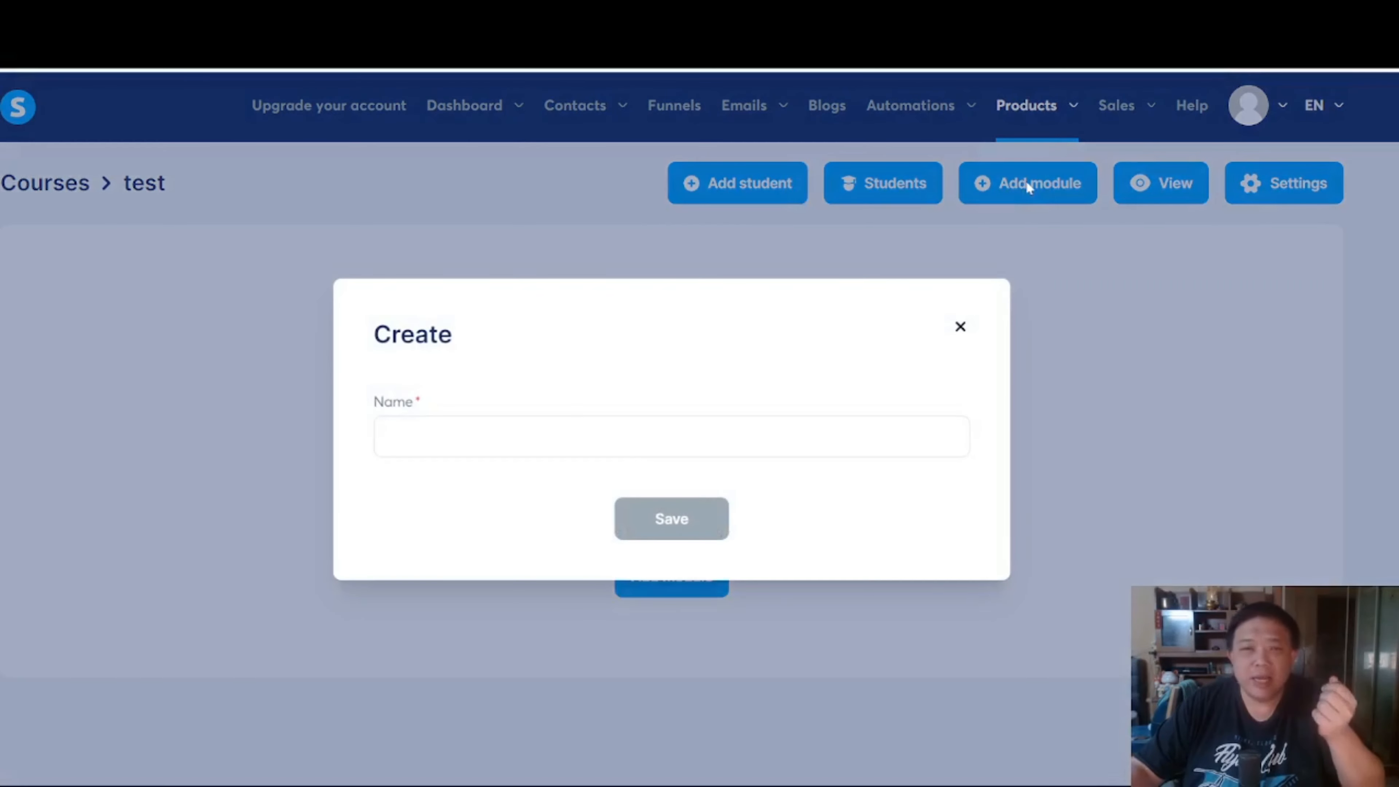
left_click(671, 437)
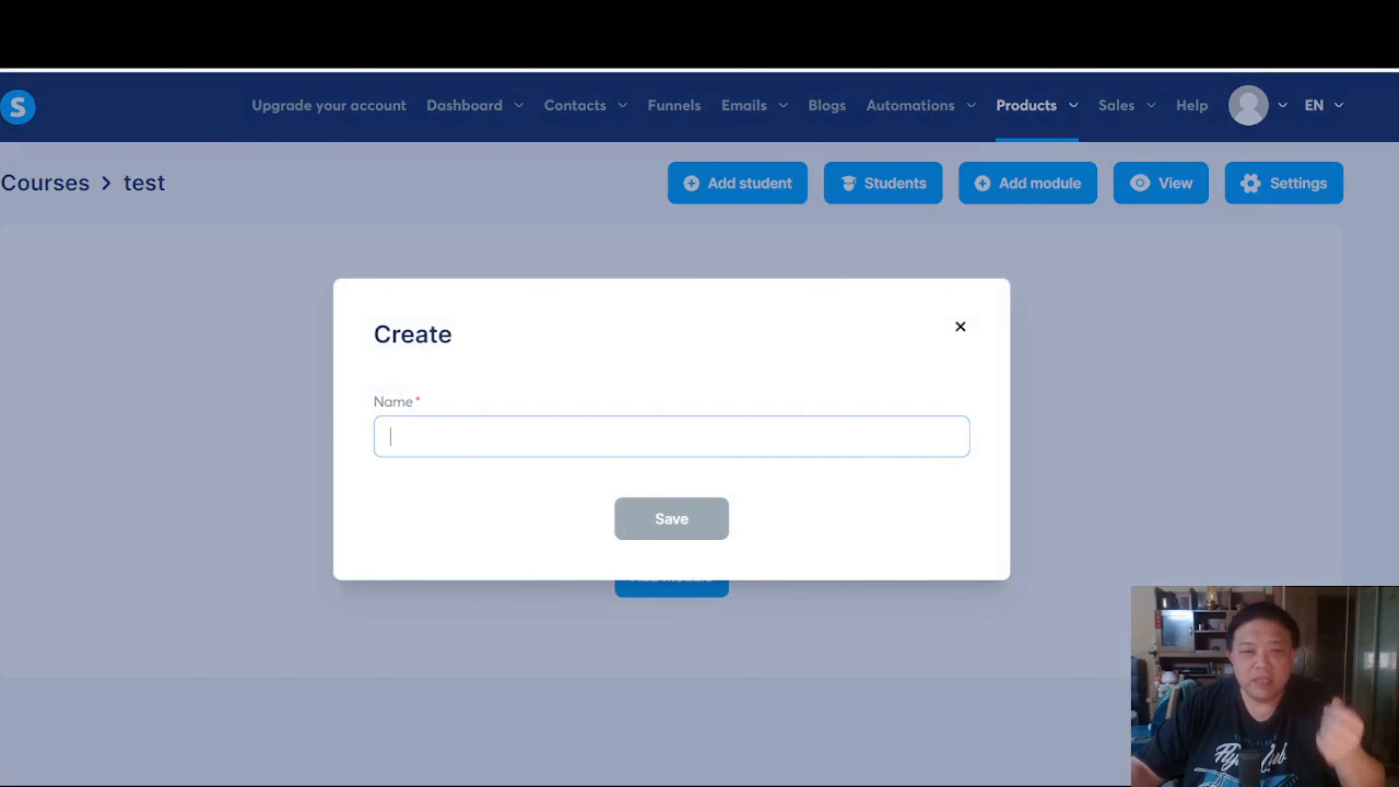
type("Introduction")
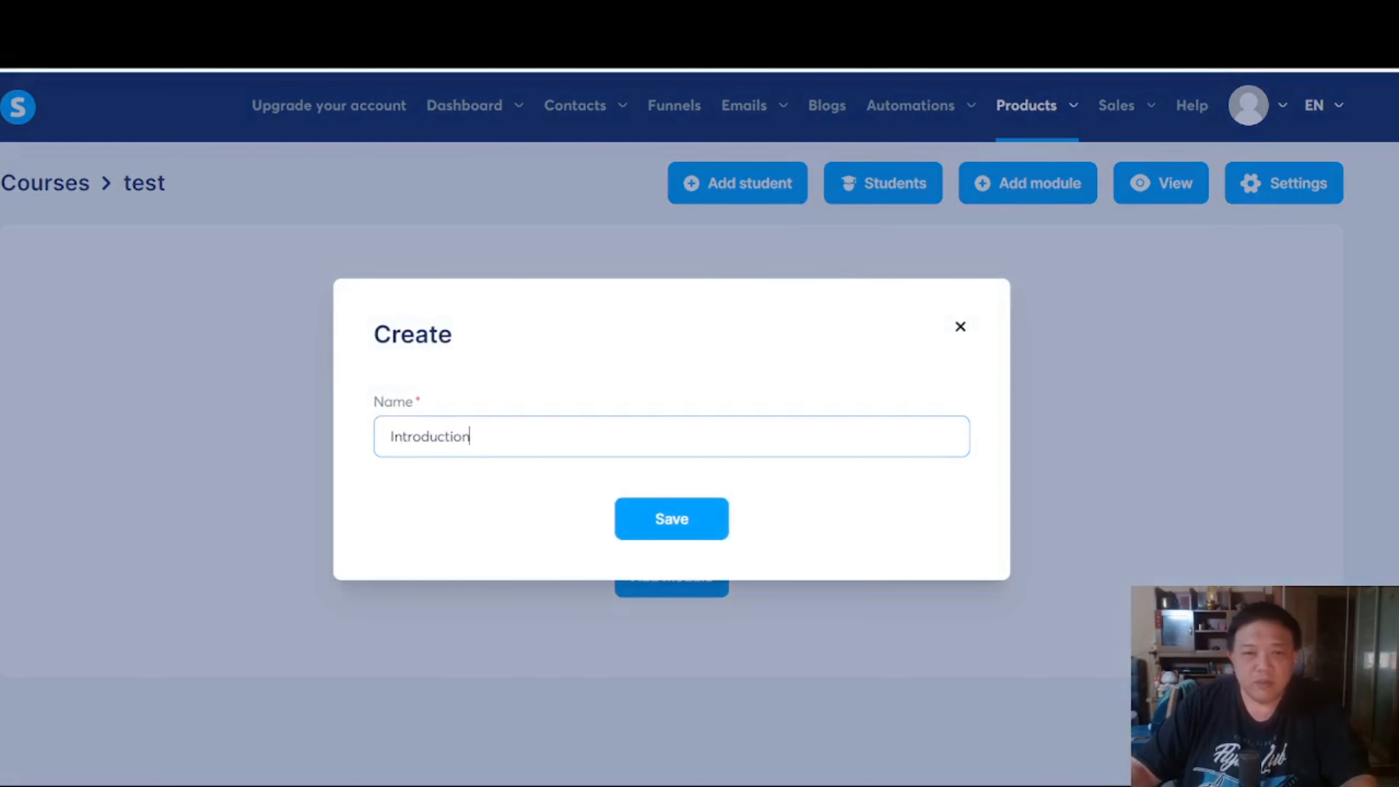
left_click(675, 524)
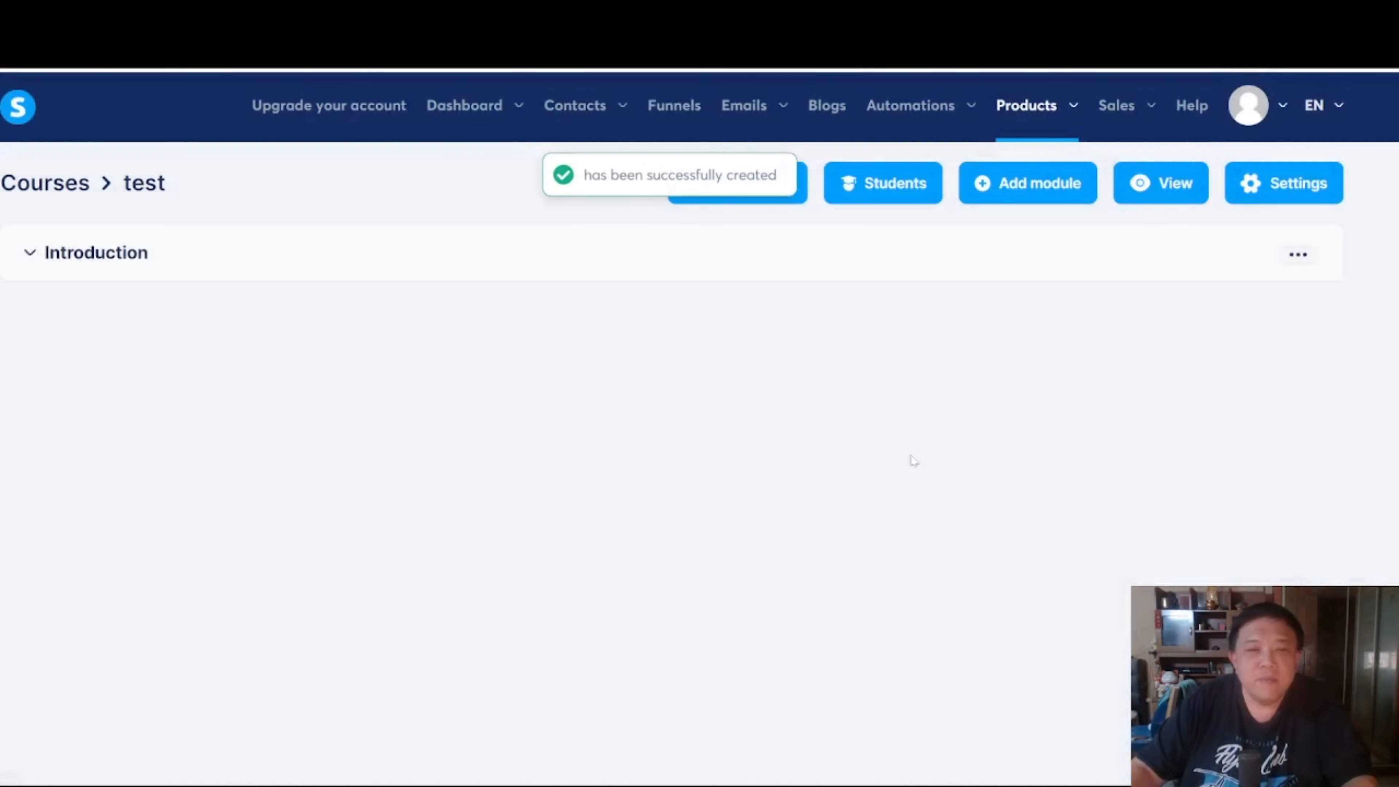
- Create a lecture named "Introduction to test" in the Introduction module using the template that starts with a video
left_click(33, 254)
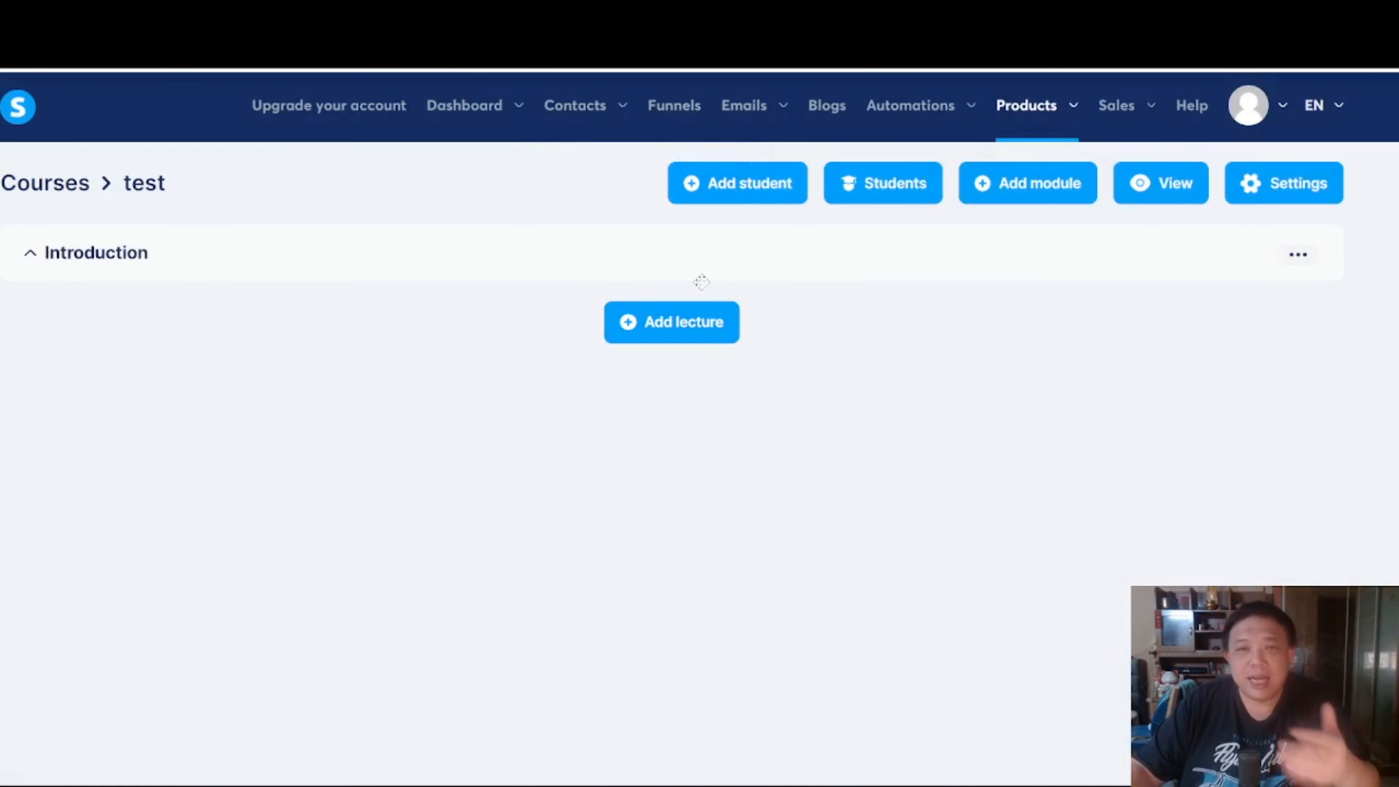
left_click(697, 332)
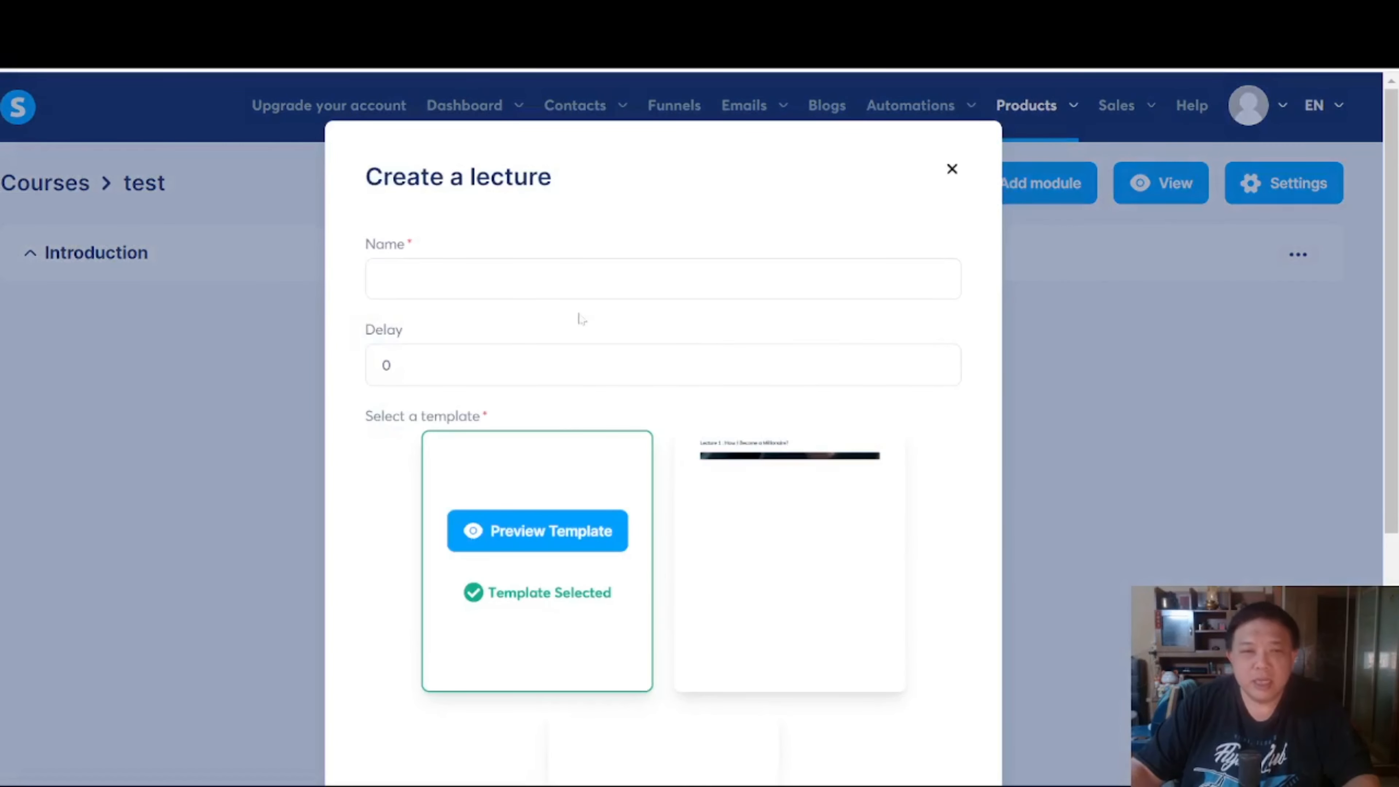
type("Introductio")
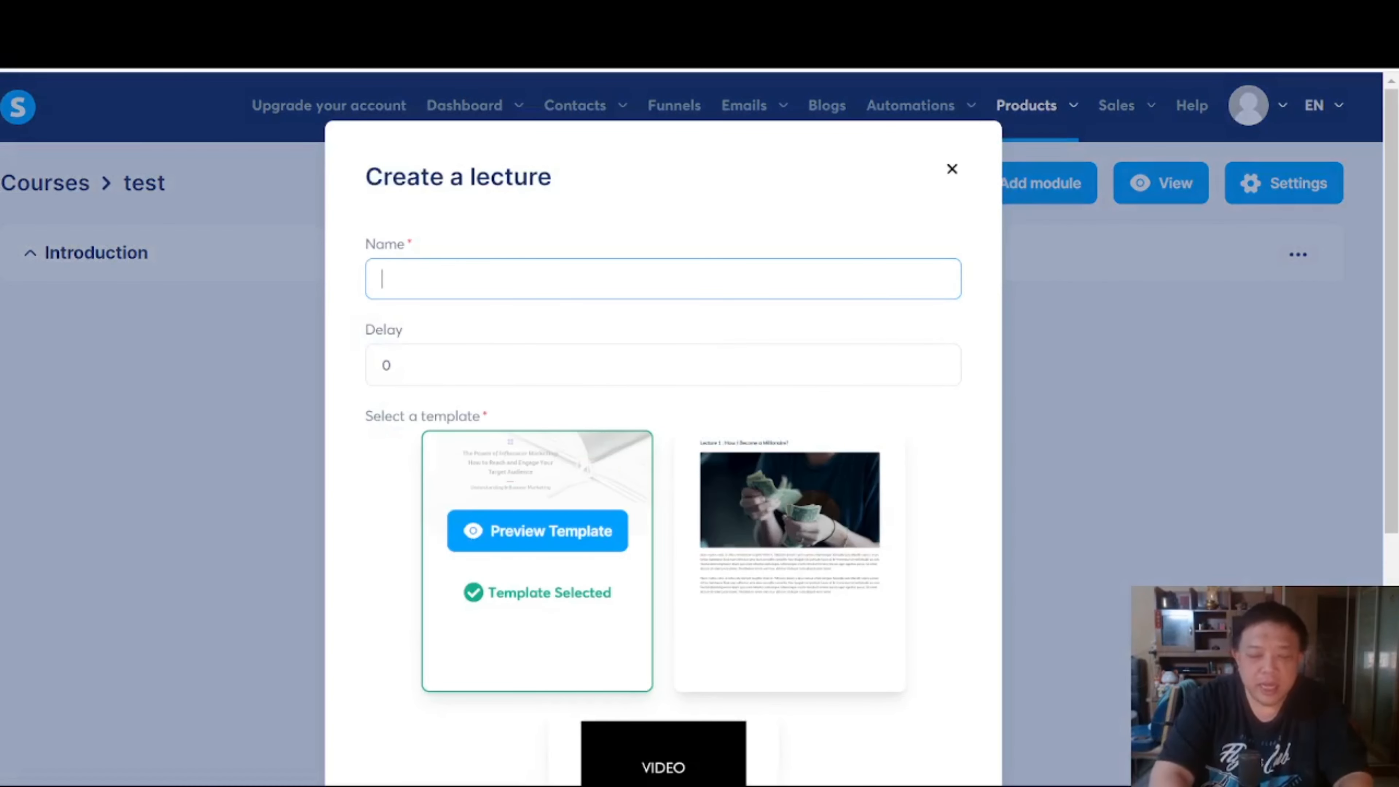
type("n to test")
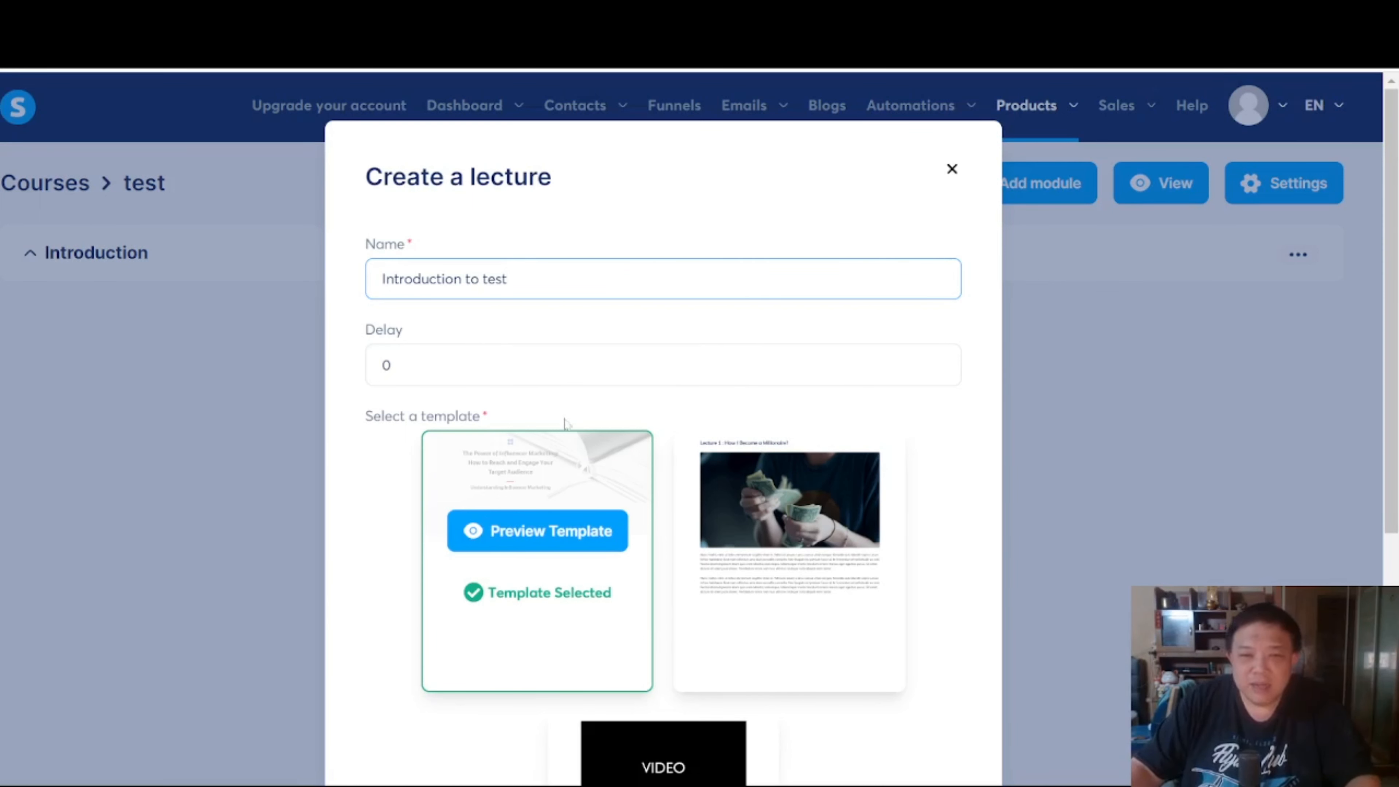
scroll(564, 422, "down", 3)
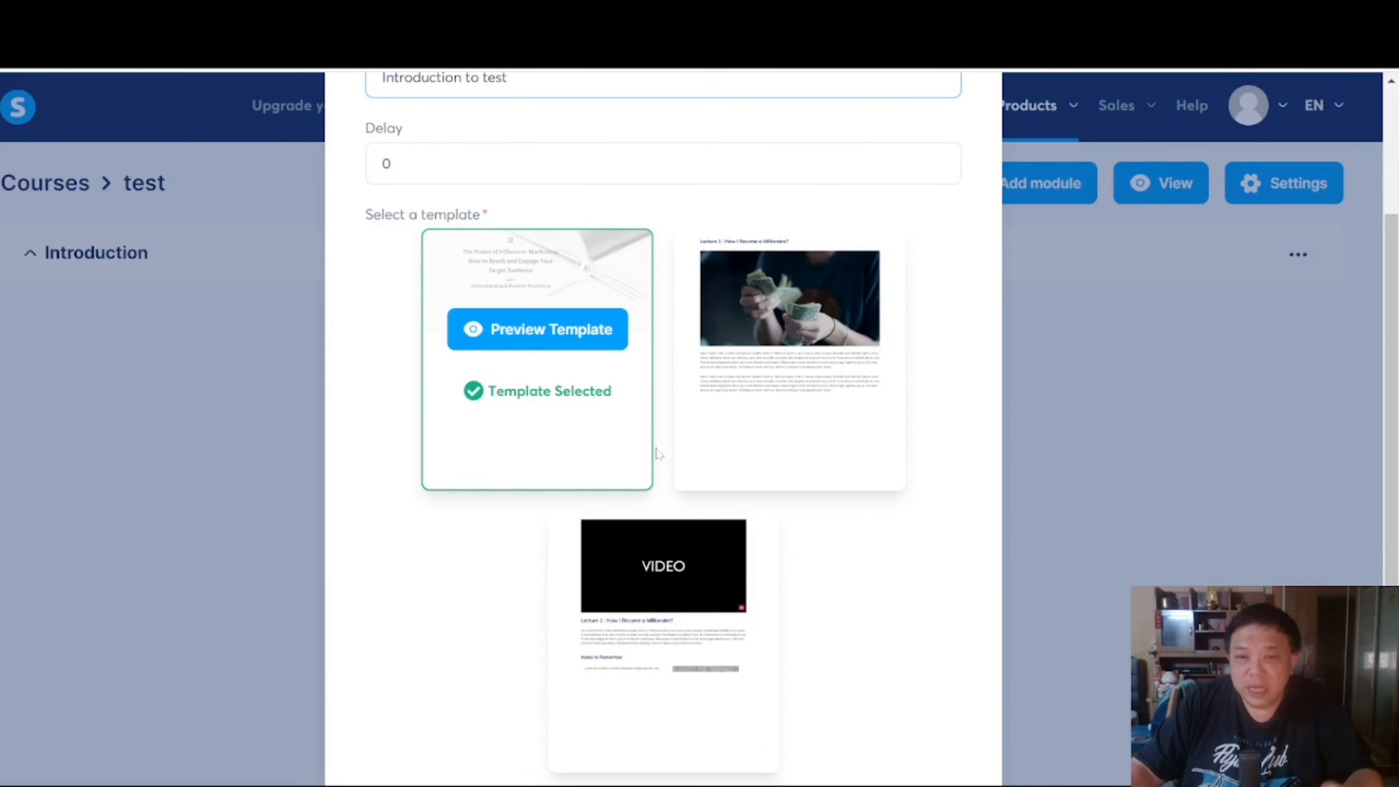
scroll(658, 452, "down", 2)
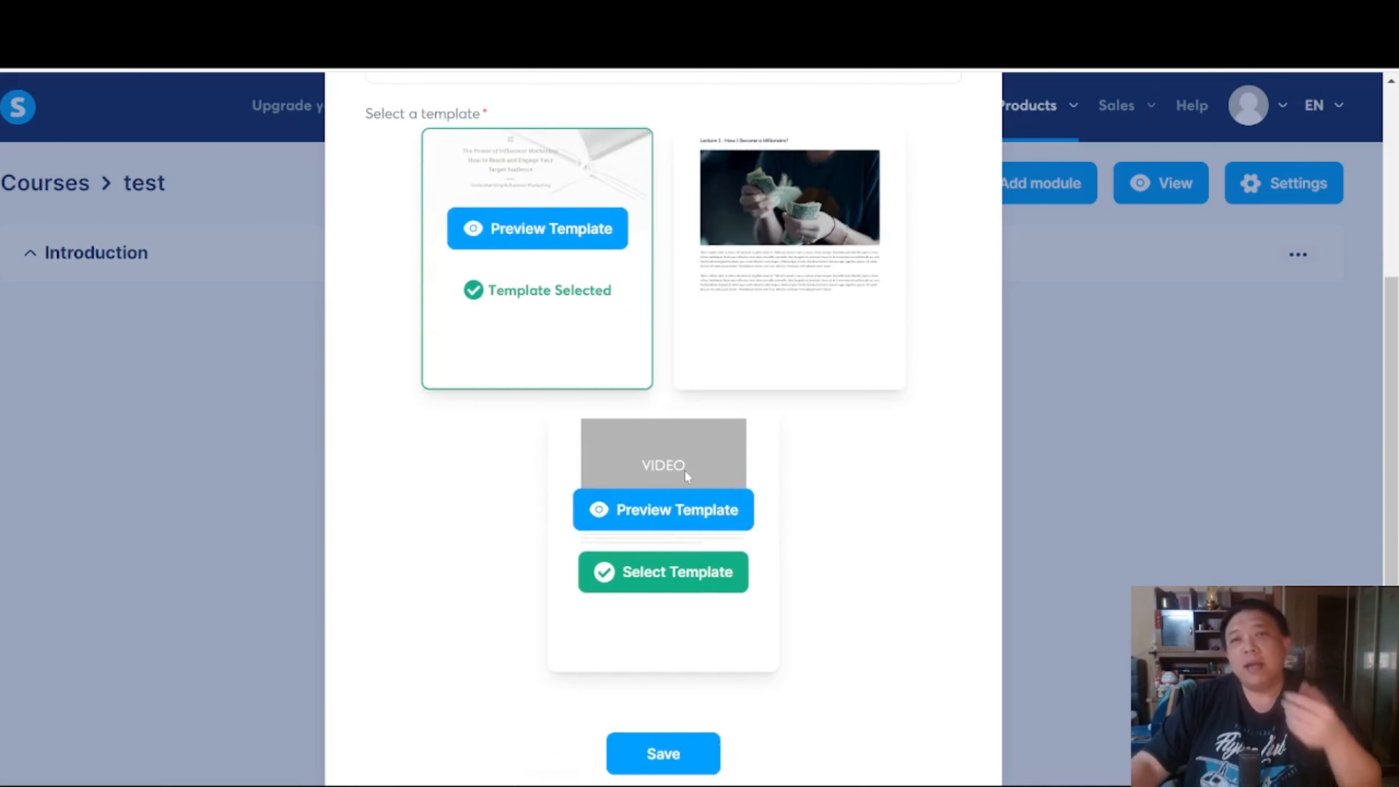
left_click(656, 580)
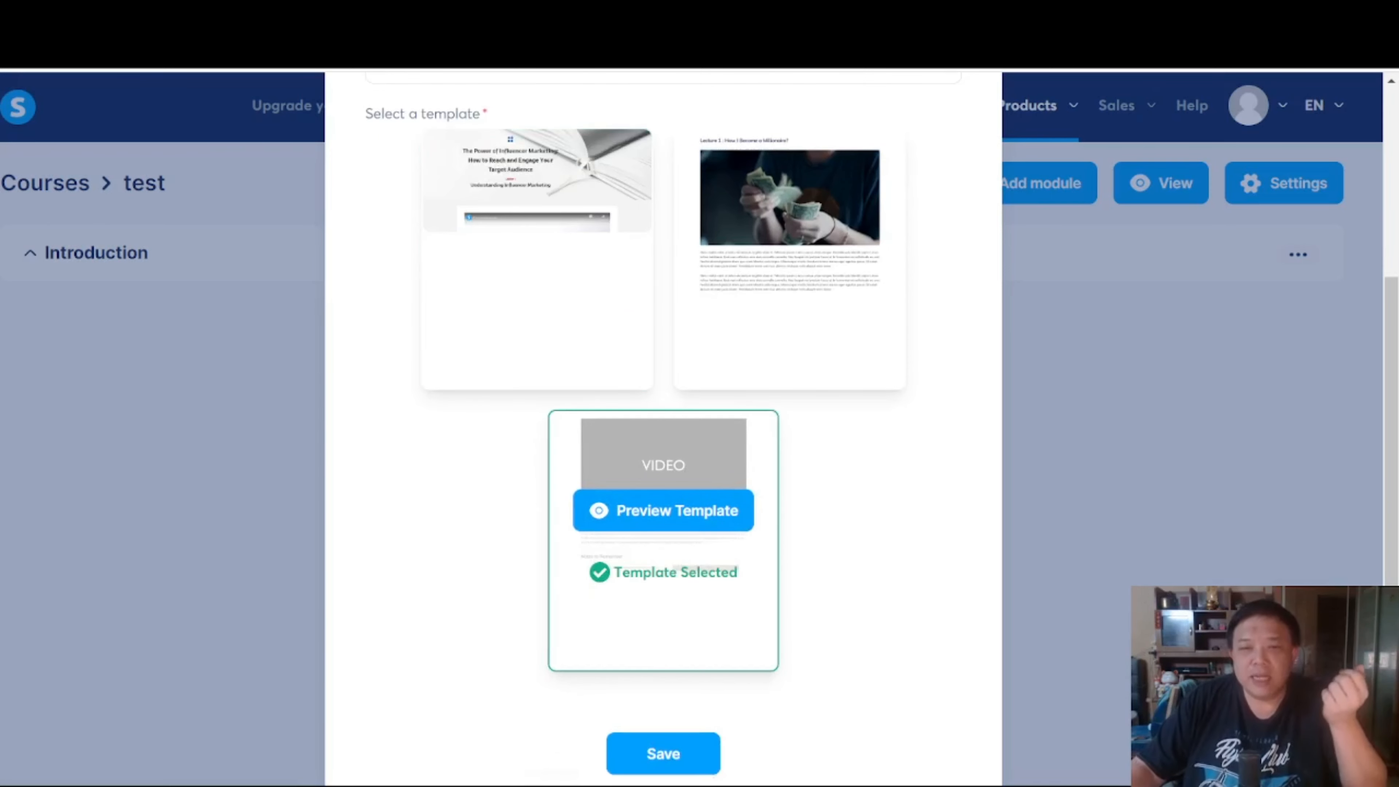
left_click(686, 753)
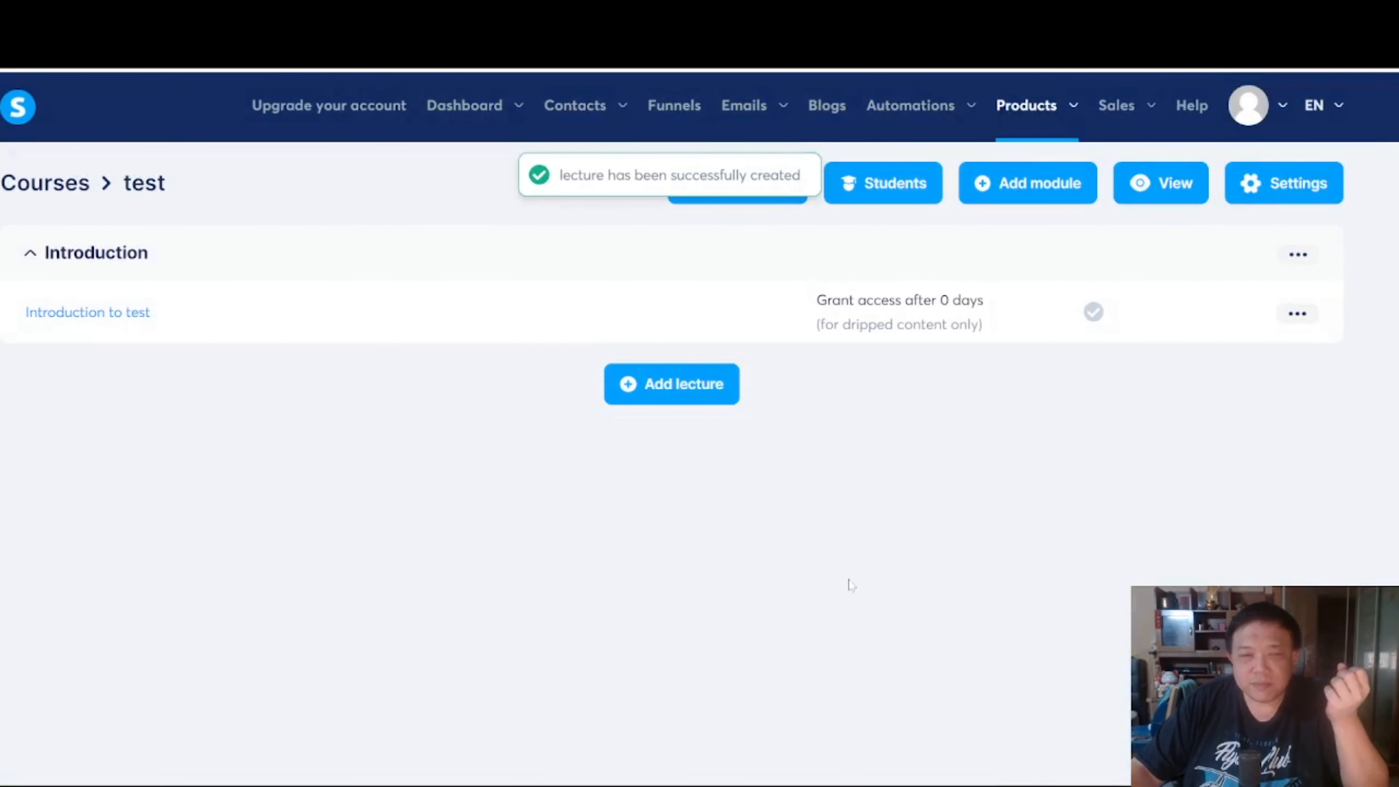
- Open the "Introduction to test" lecture for editing from the Introduction module
left_click(93, 257)
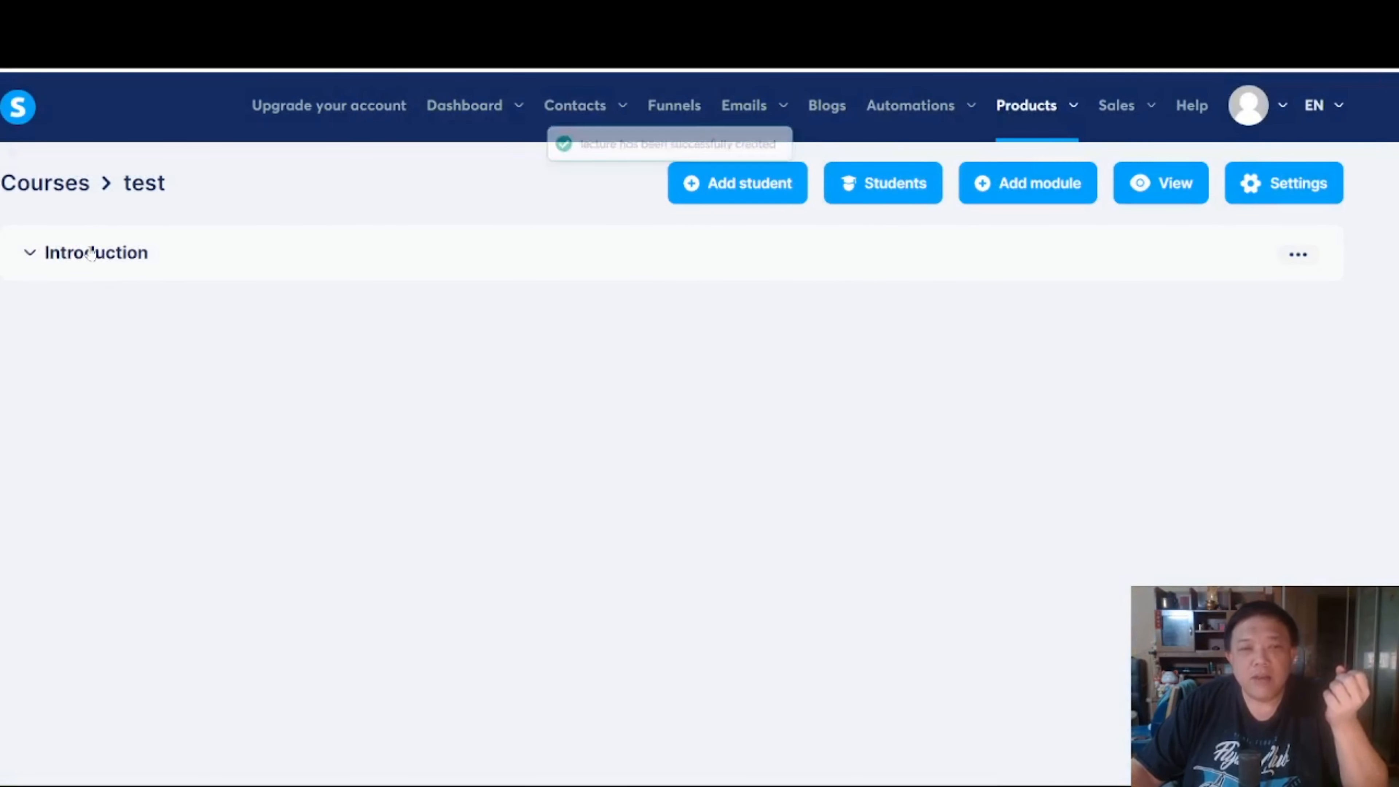
left_click(88, 251)
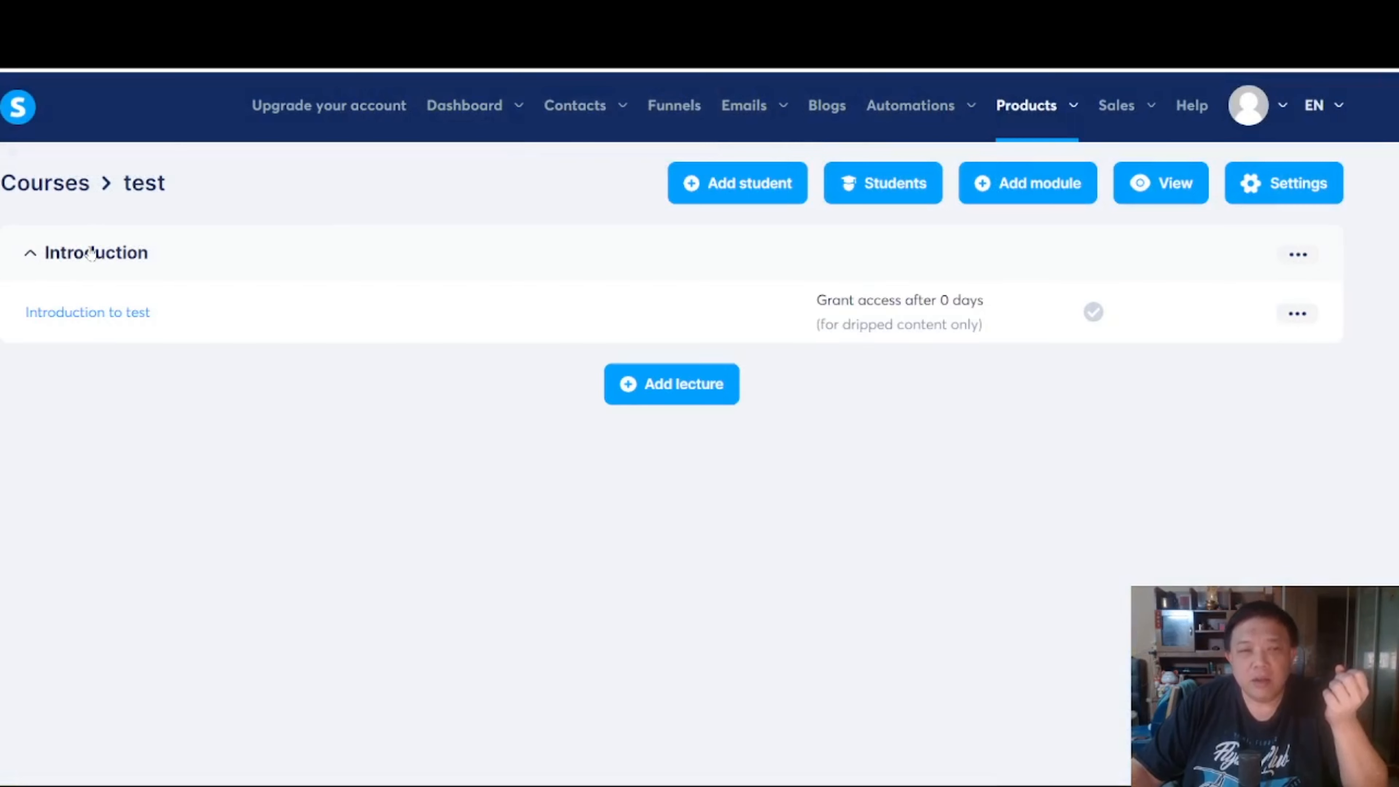
left_click(141, 314)
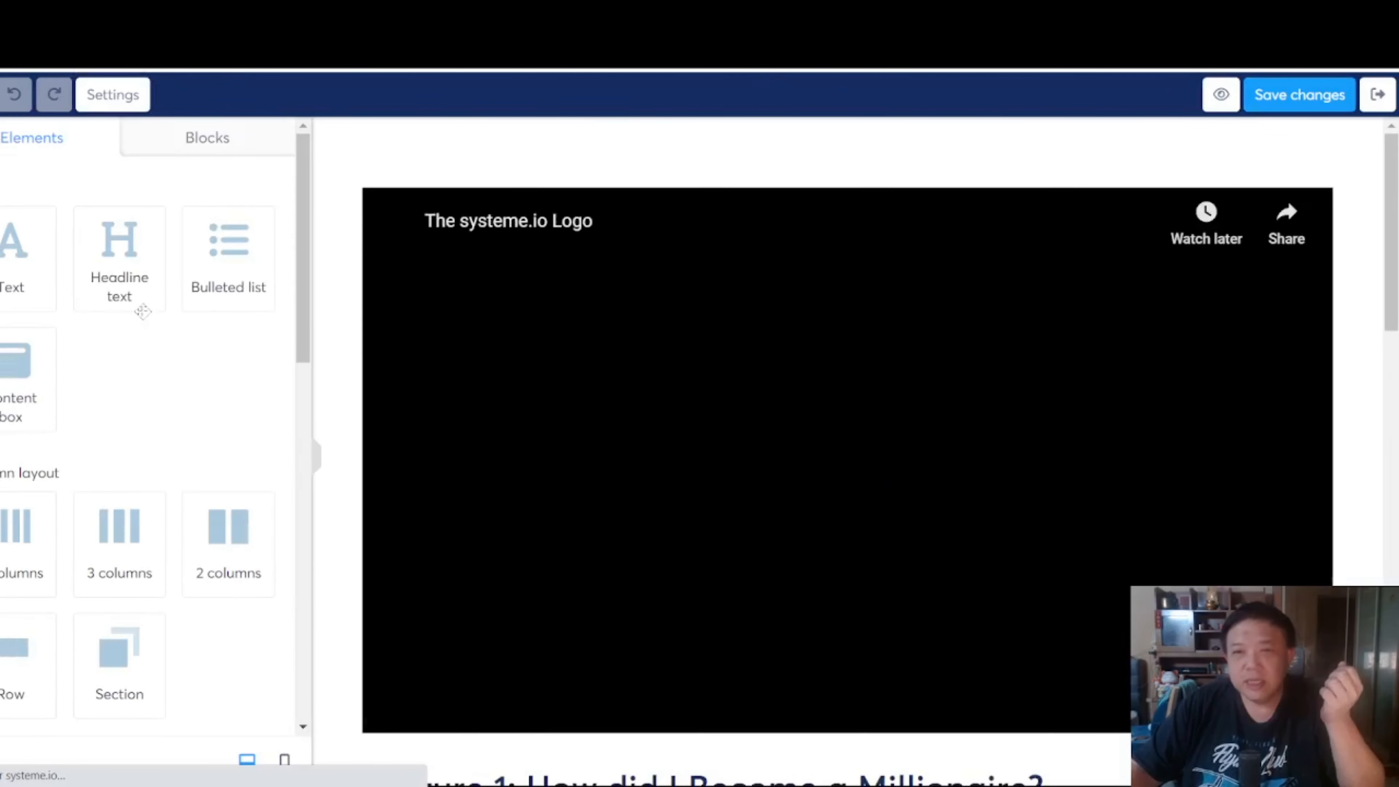
- Delete the "Lecture 1: How did I Become a Millionaire?" heading row and the body text row beneath it
scroll(998, 389, "down", 7)
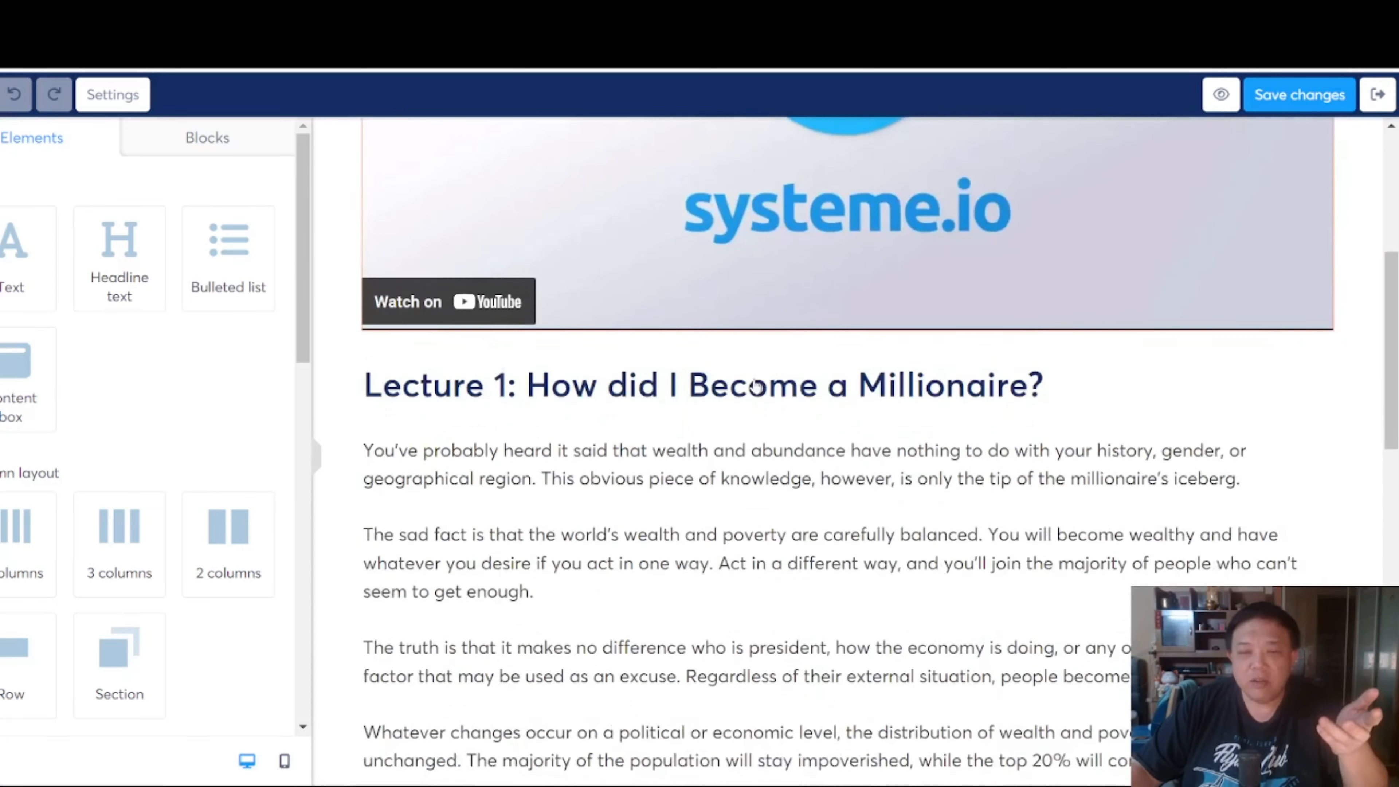
scroll(692, 536, "down", 4)
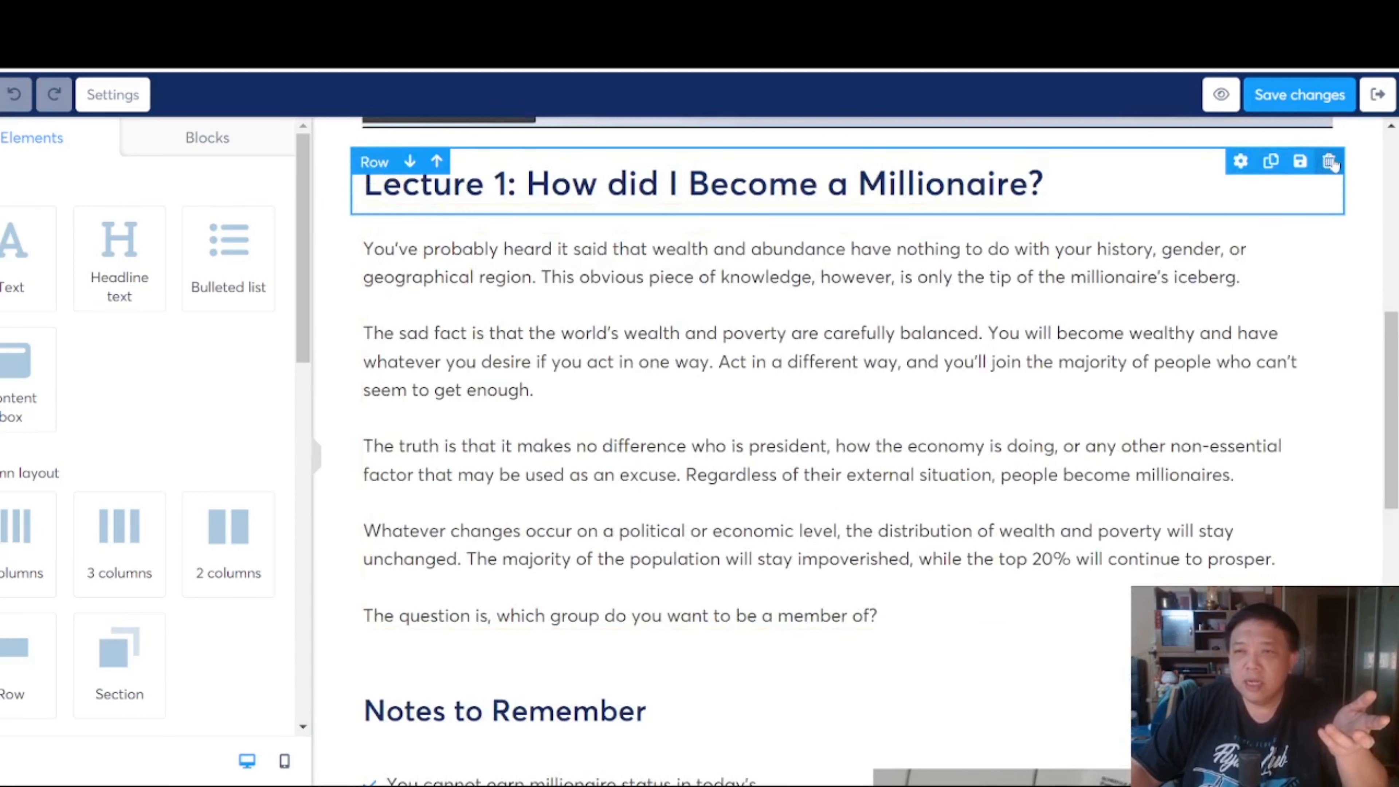
left_click(1329, 161)
left_click(793, 135)
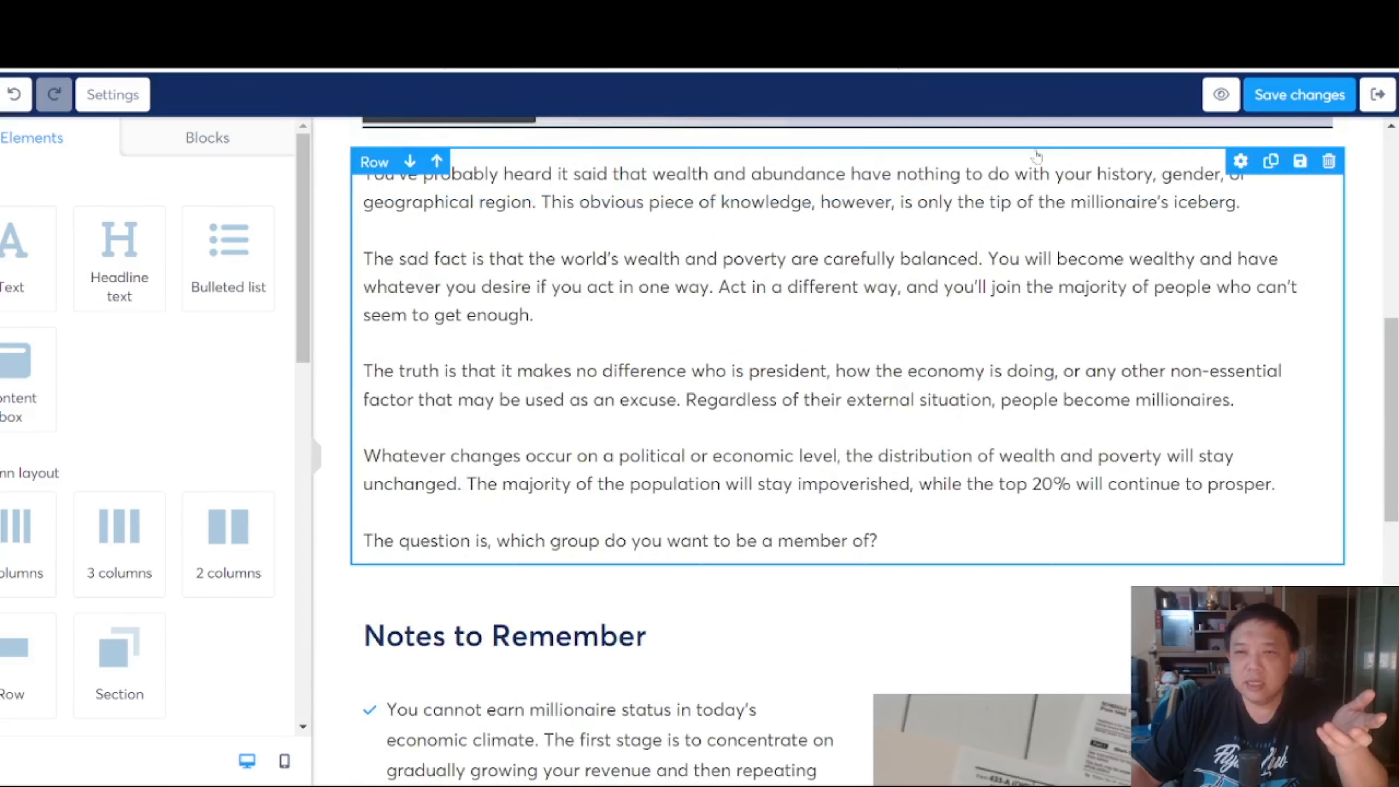
left_click(1327, 163)
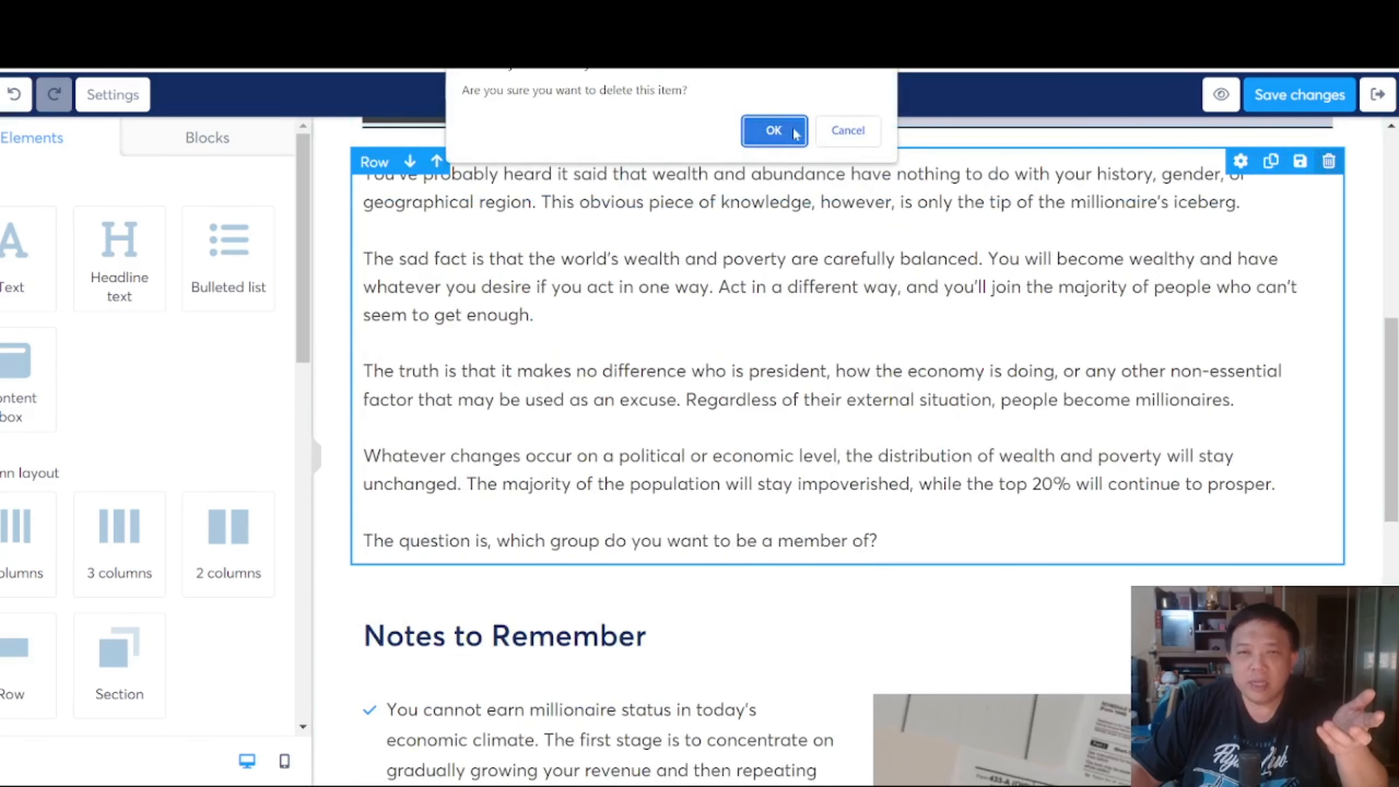
left_click(779, 135)
- Delete the "Notes to Remember" heading row, its checklist and image row, and the row listing the recommended books
scroll(771, 182, "down", 6)
scroll(765, 229, "up", 4)
scroll(766, 229, "up", 2)
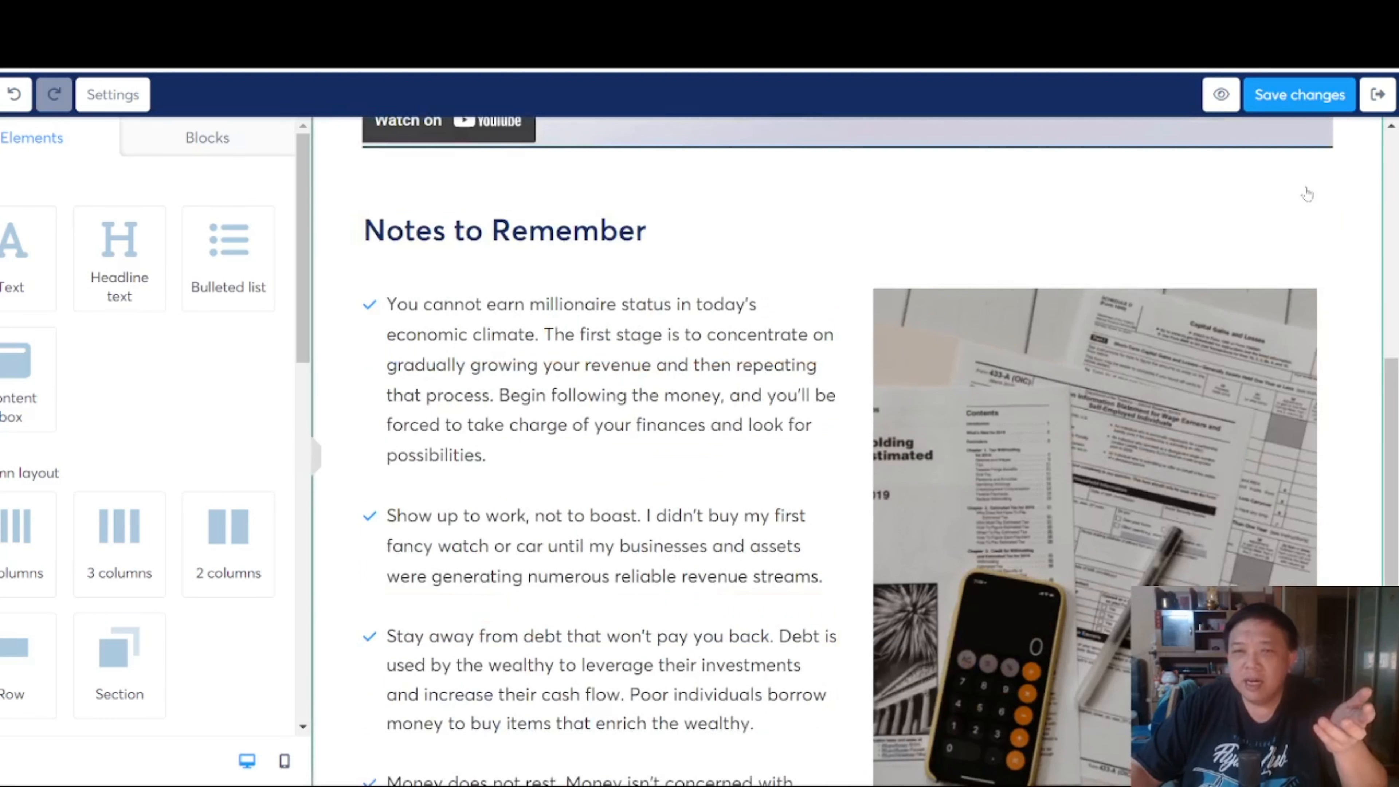
left_click(1328, 185)
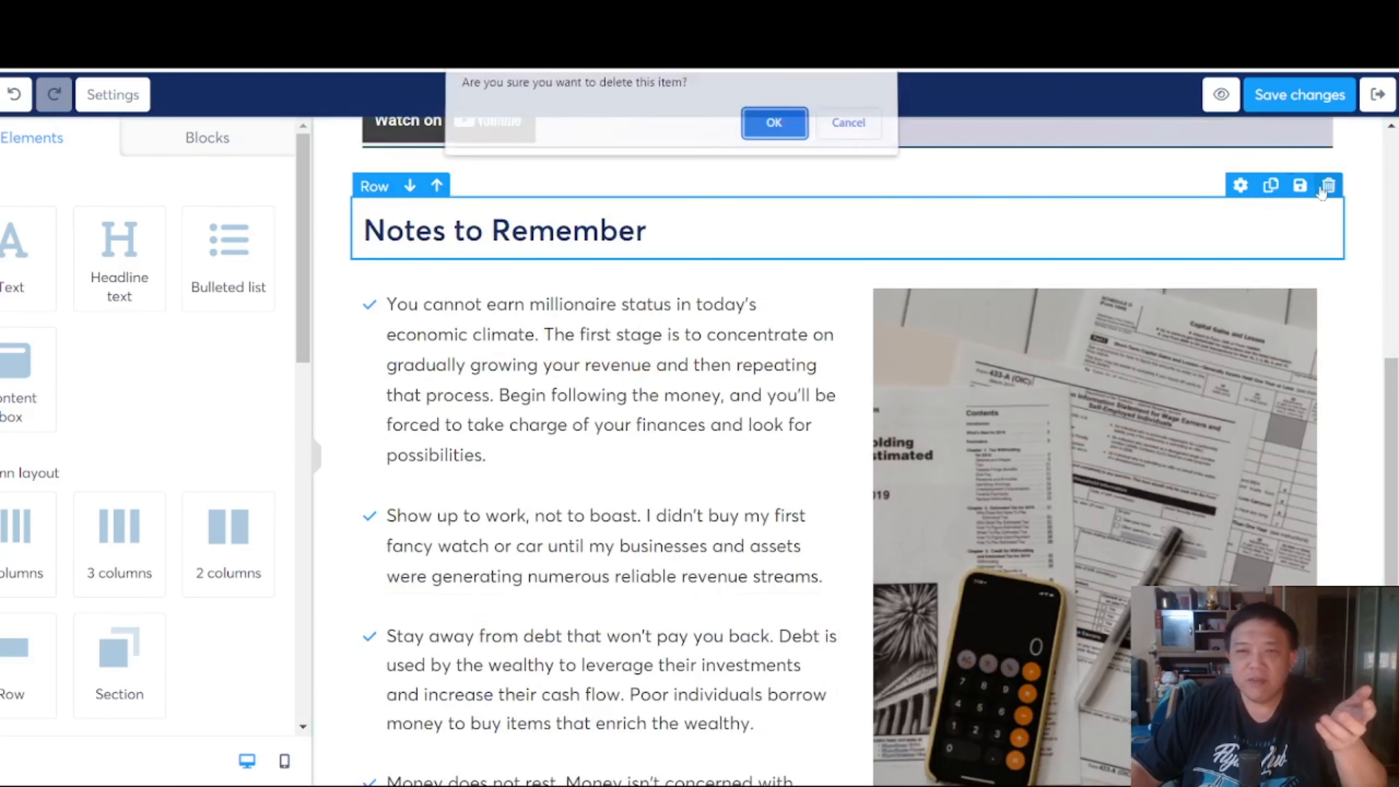
left_click(772, 145)
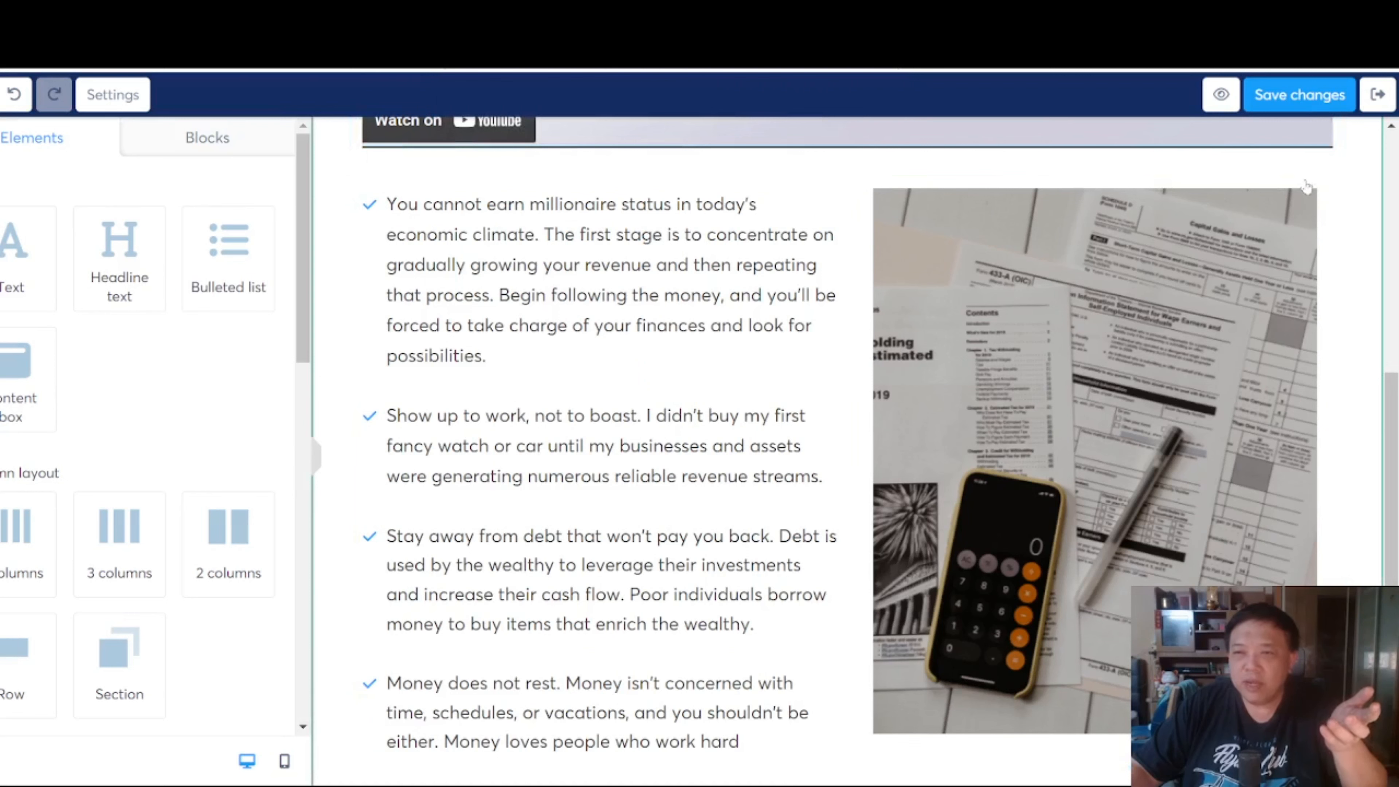
left_click(1328, 166)
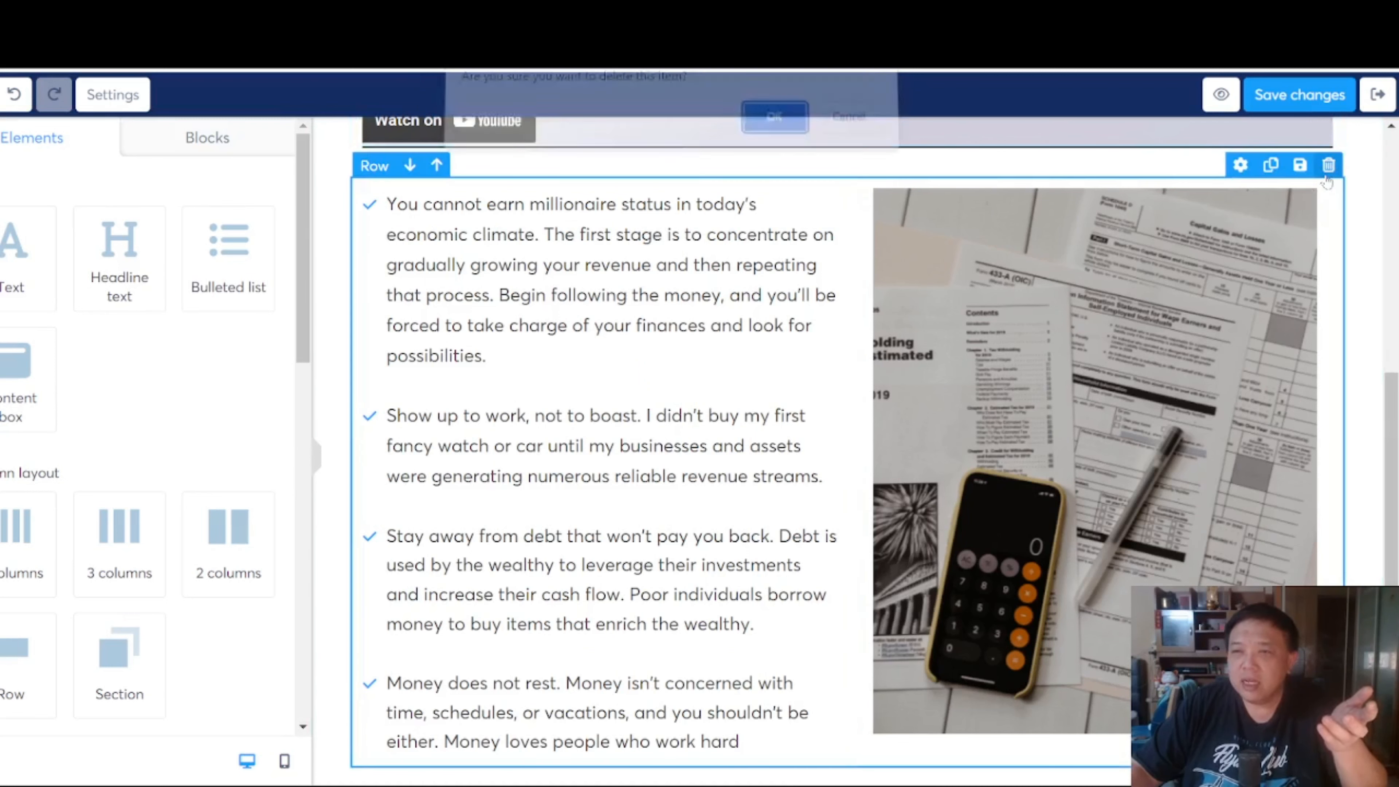
left_click(772, 131)
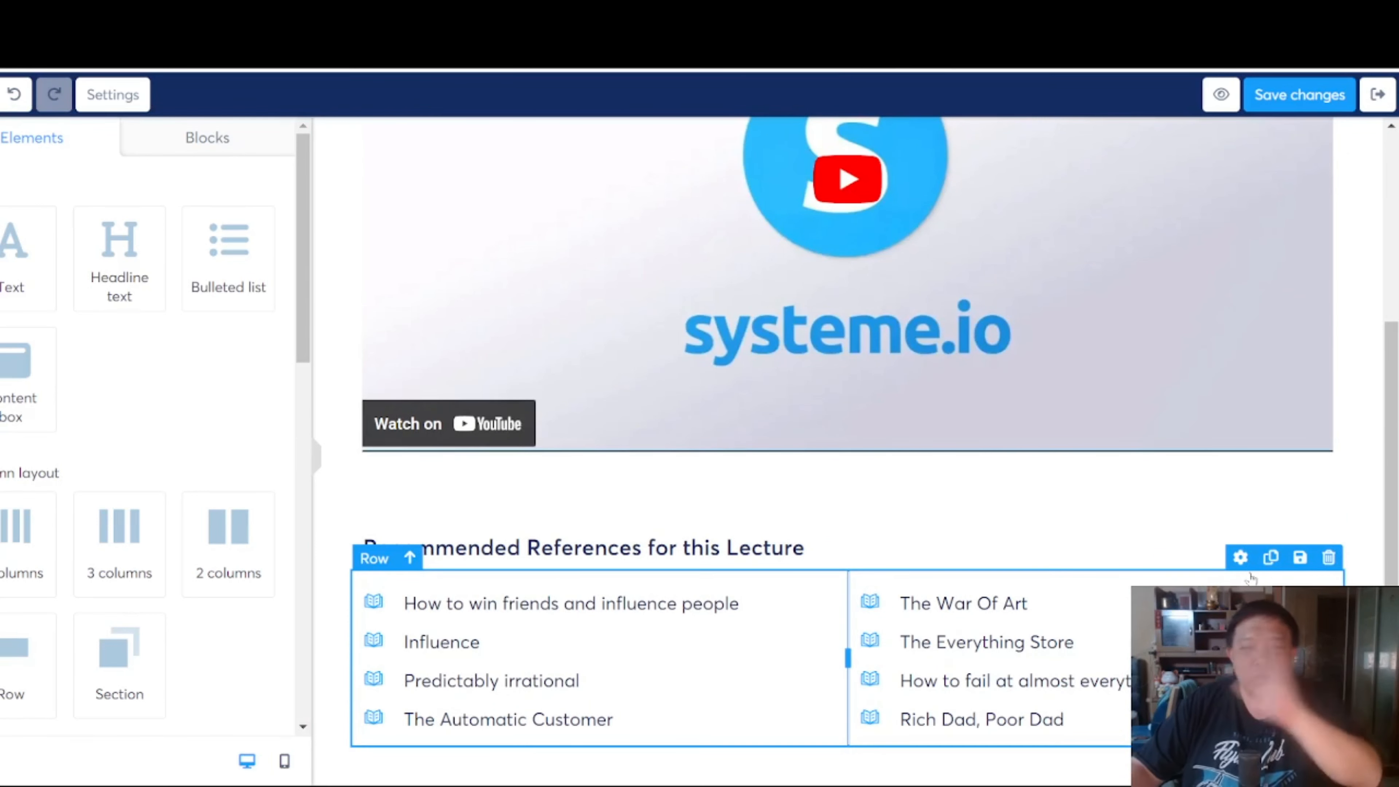
left_click(1328, 557)
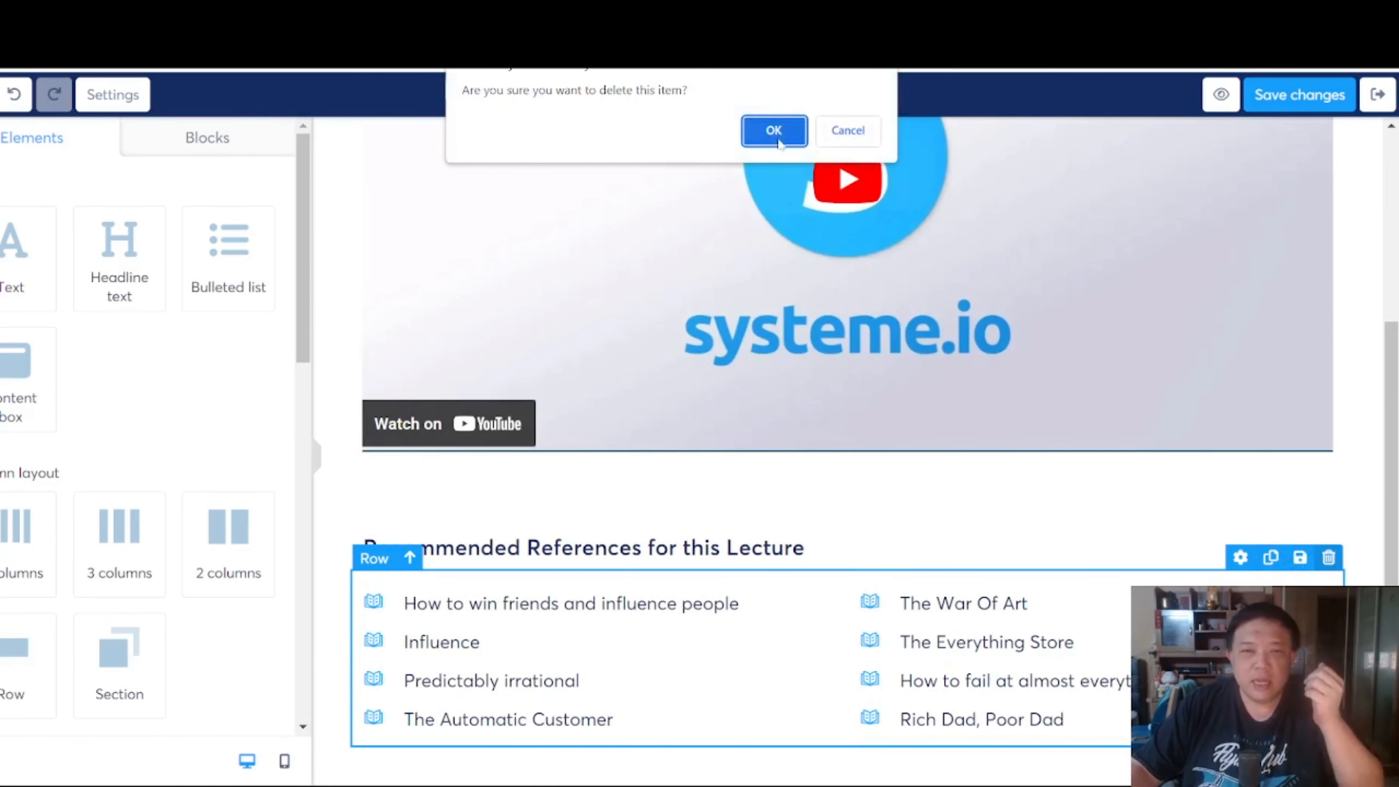
left_click(775, 137)
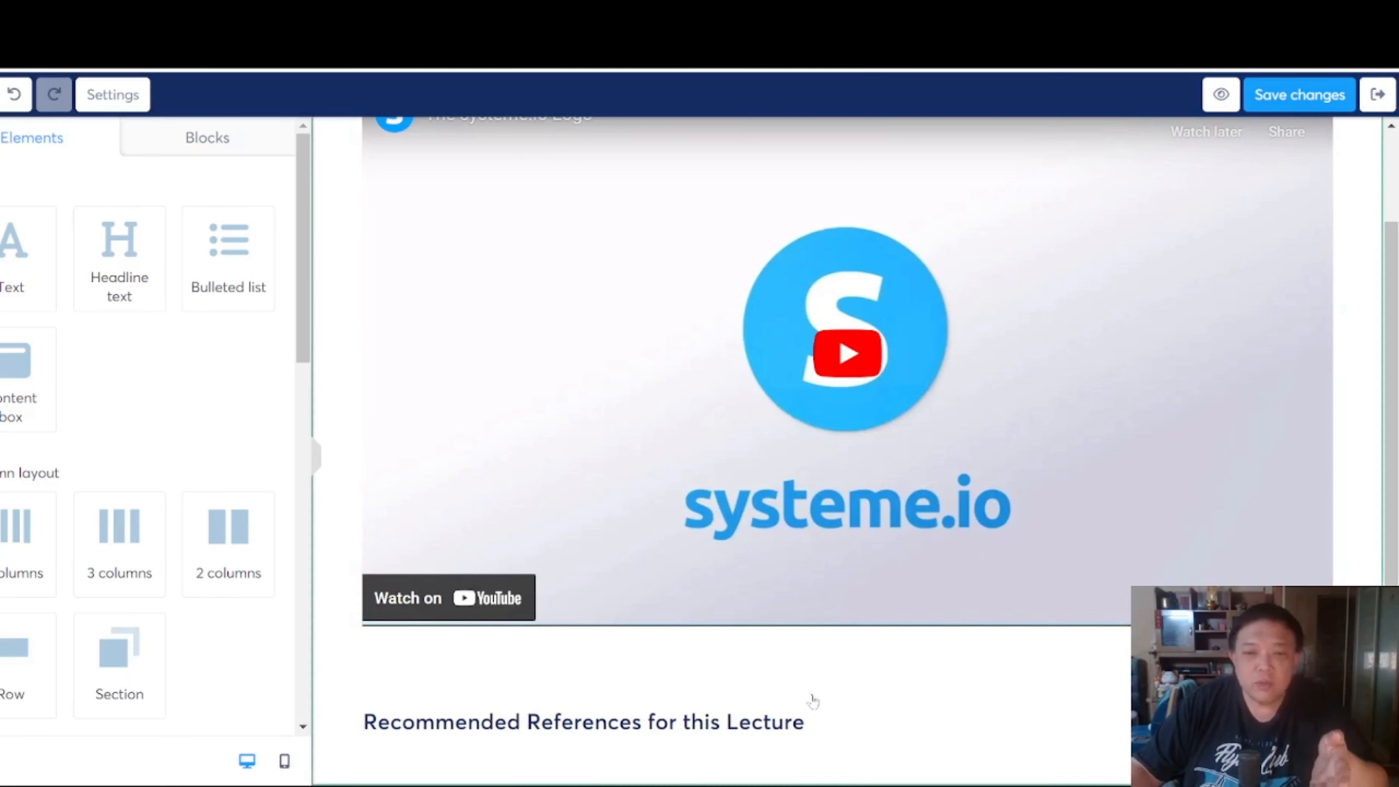
- Add the line ">>> Click here to access software" below the "Recommended References for this Lecture" heading, separated by a blank line
left_click(820, 722)
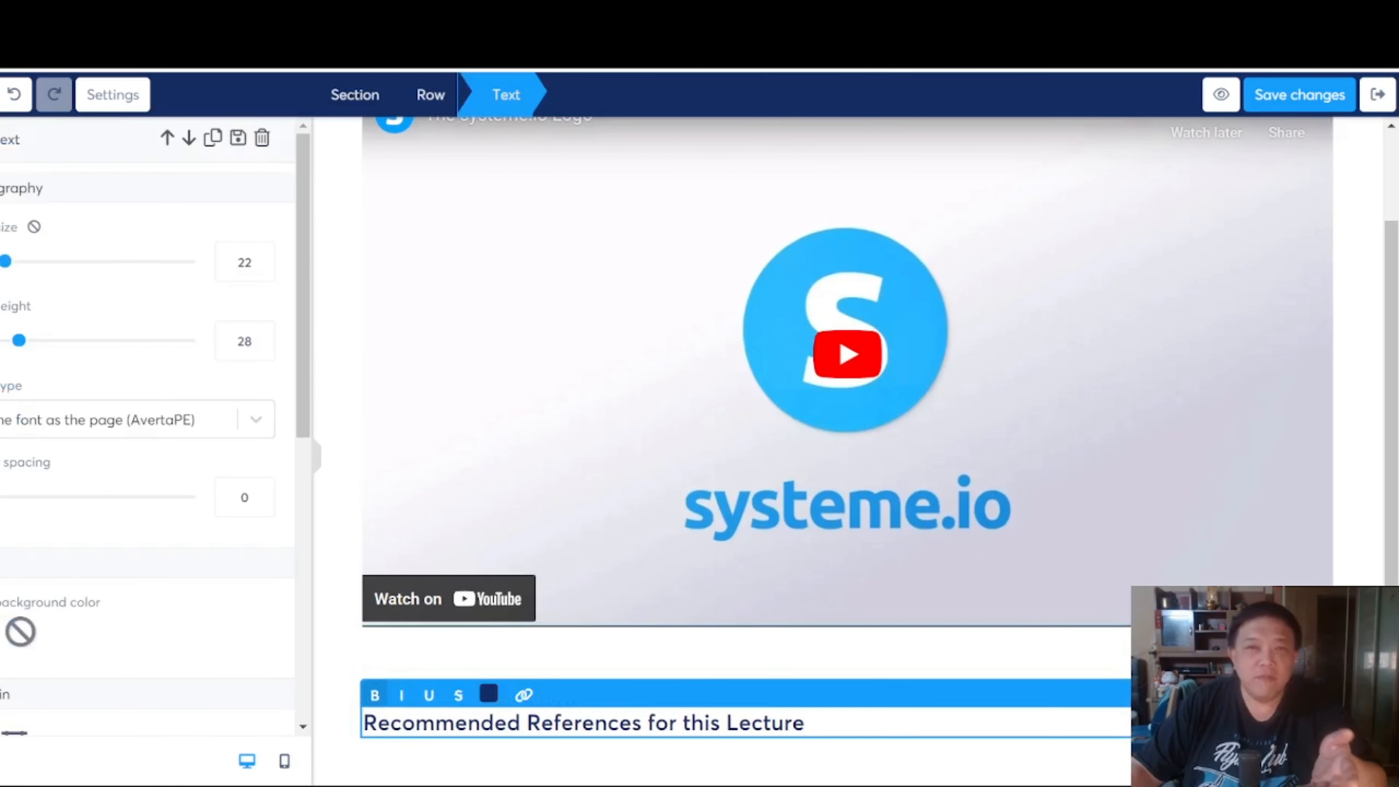
key("Return")
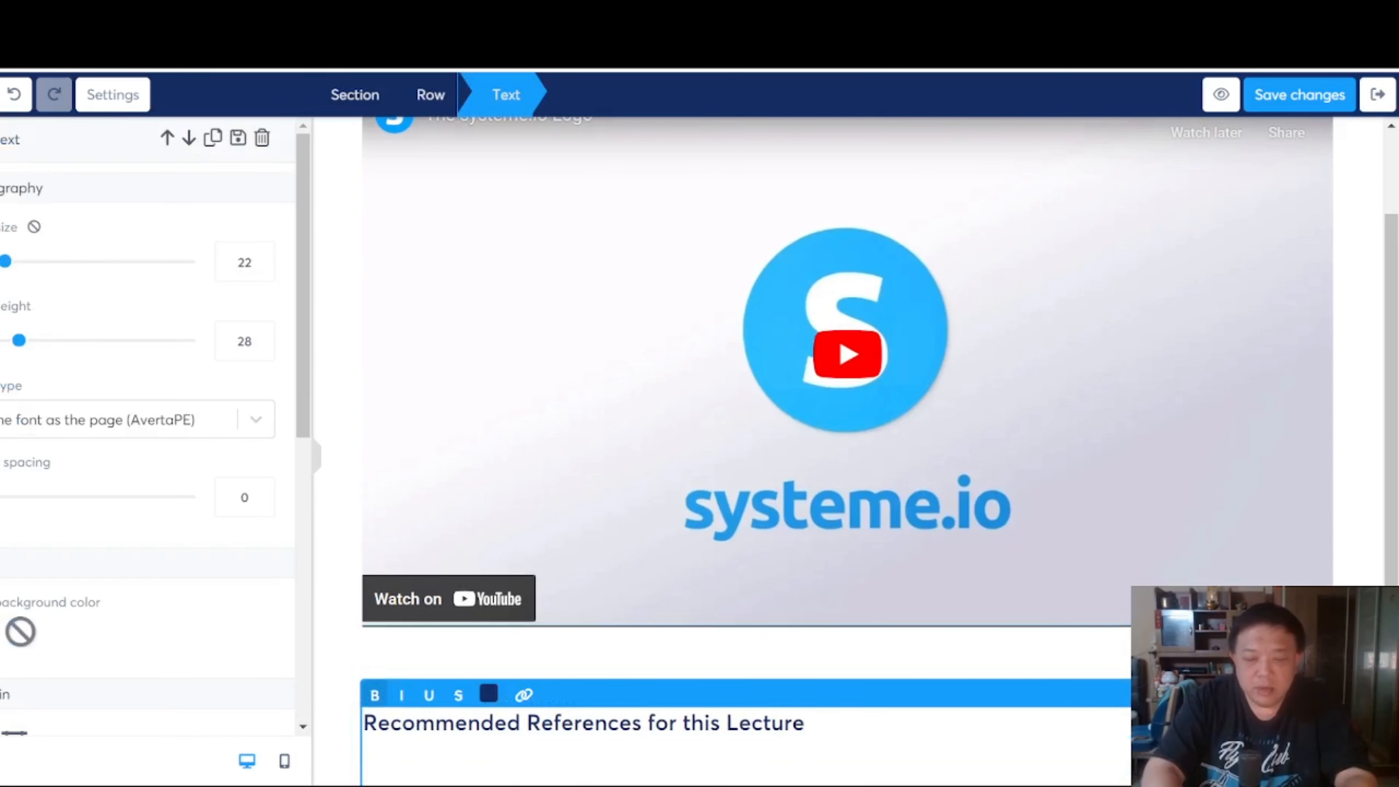
type(">>>")
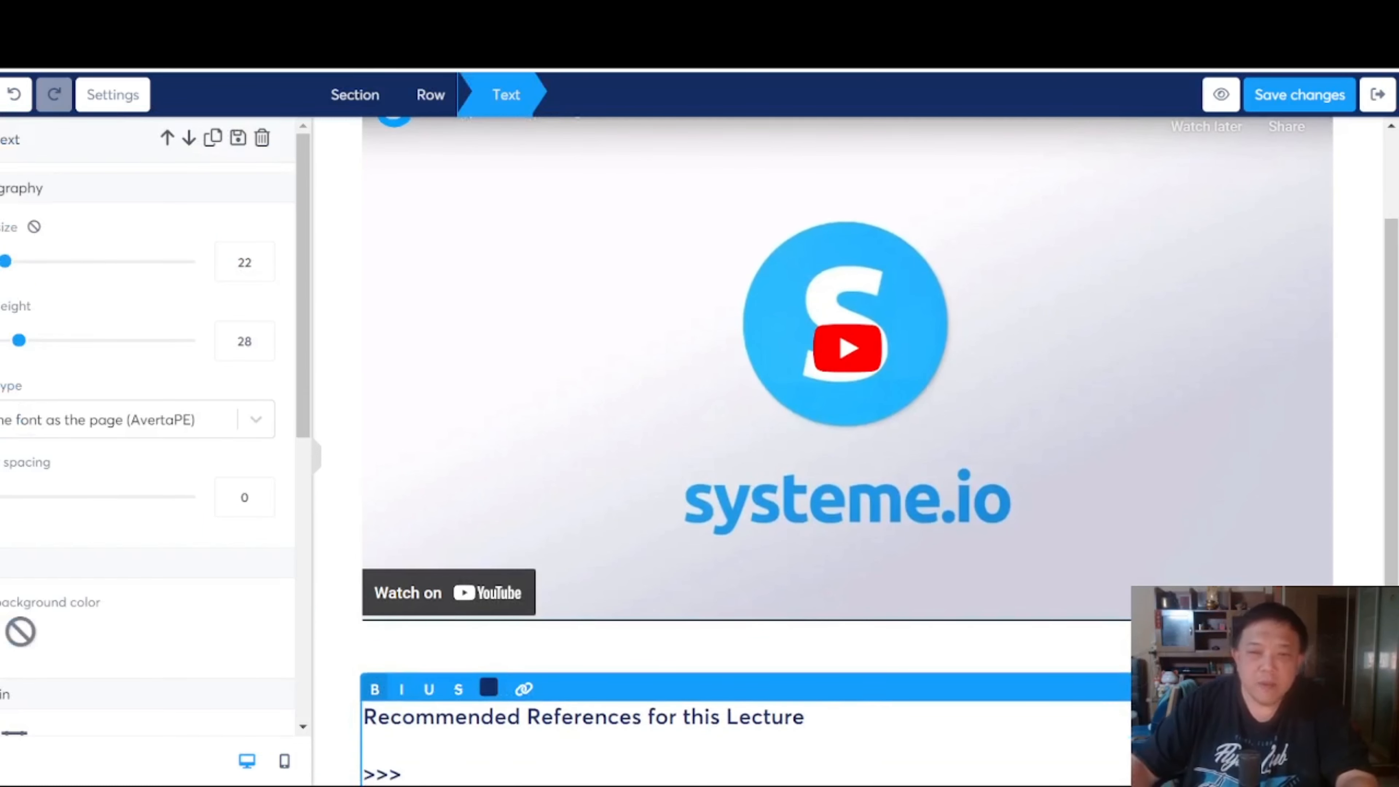
type(" C")
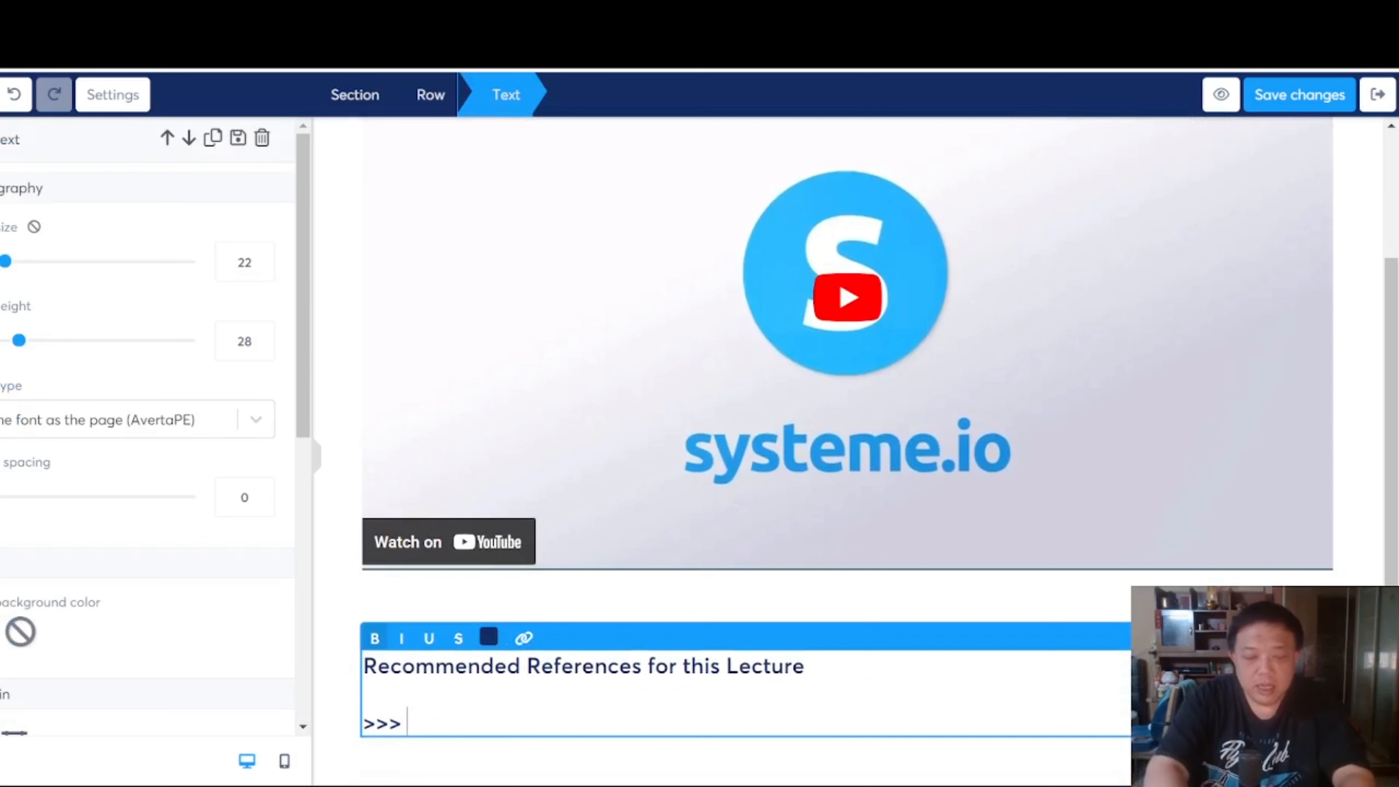
type("likc")
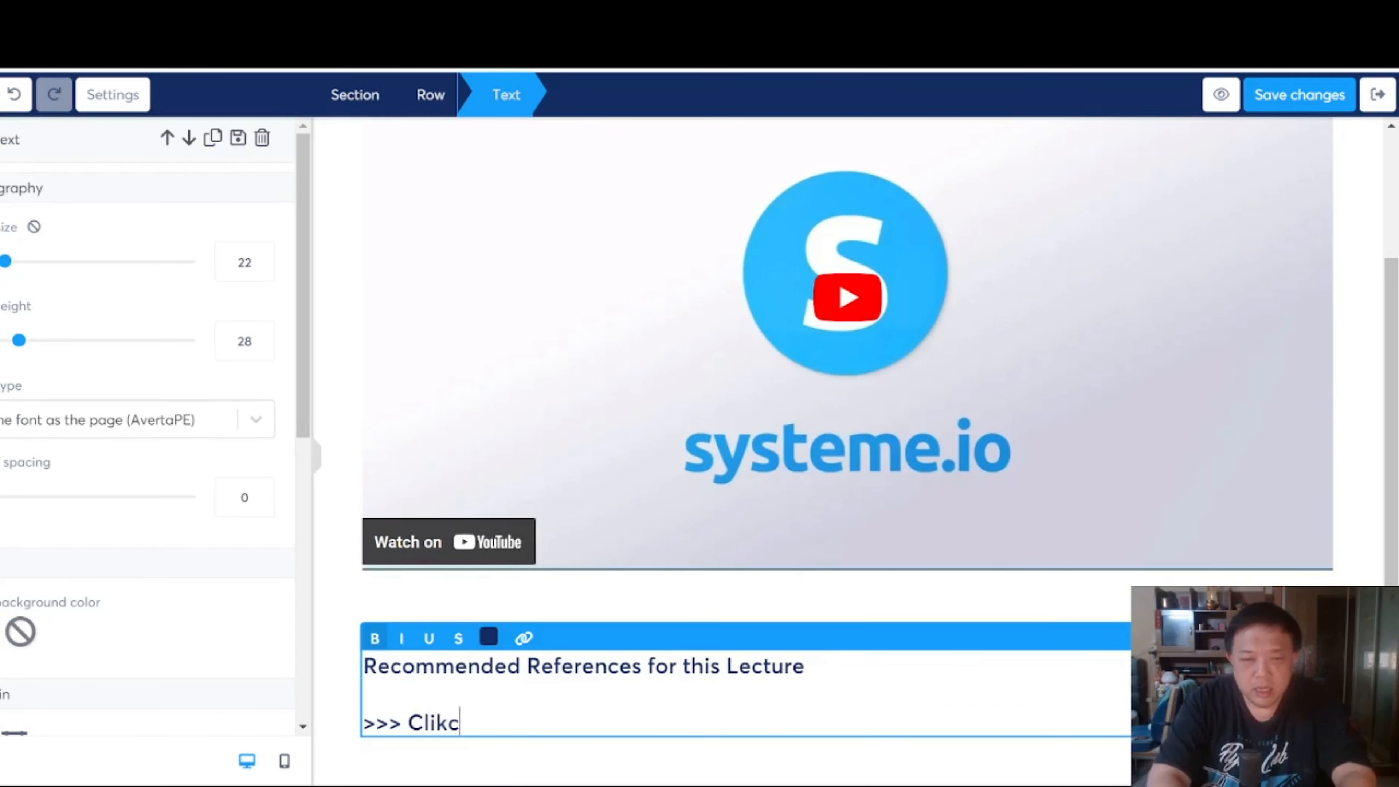
key("BackSpace")
key("BackSpace")
type("ck here to a")
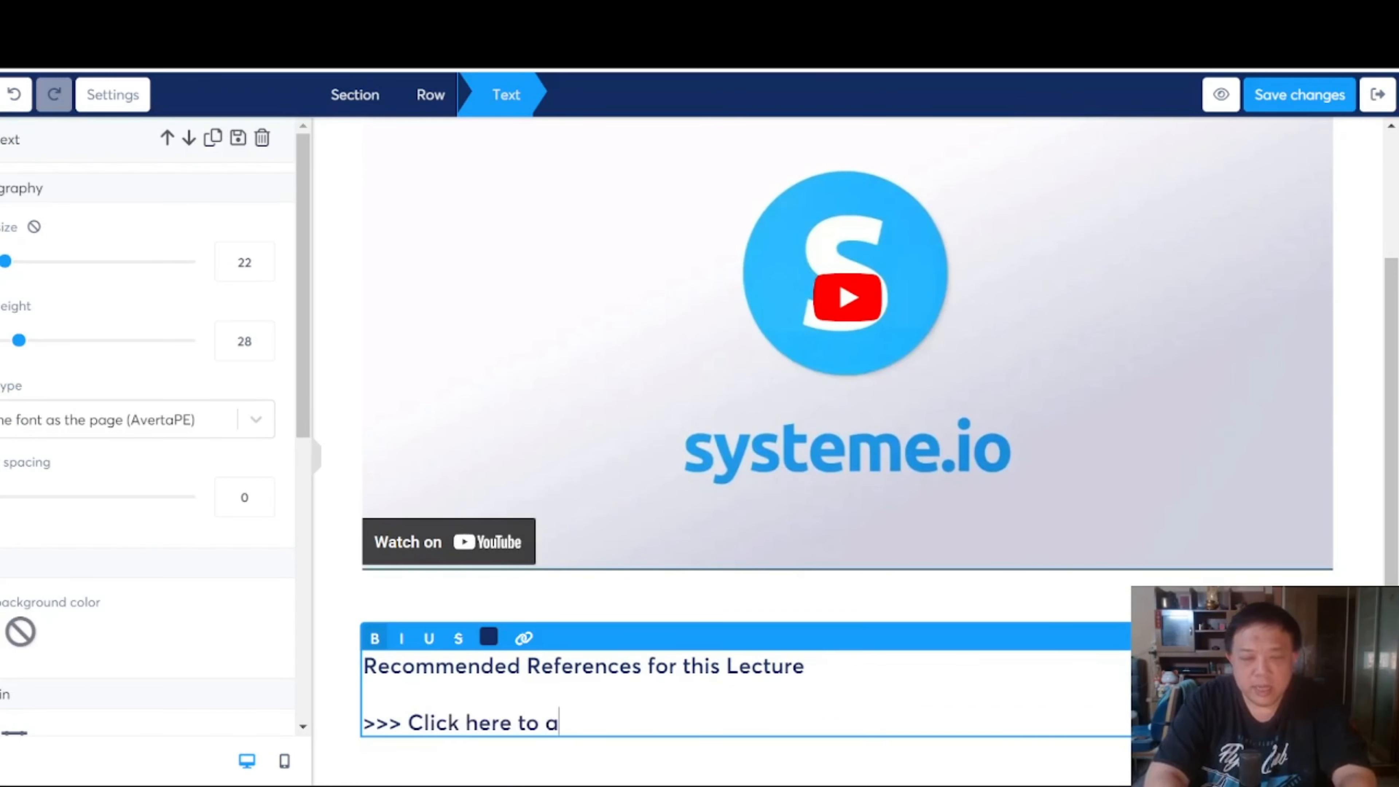
type("ccess software")
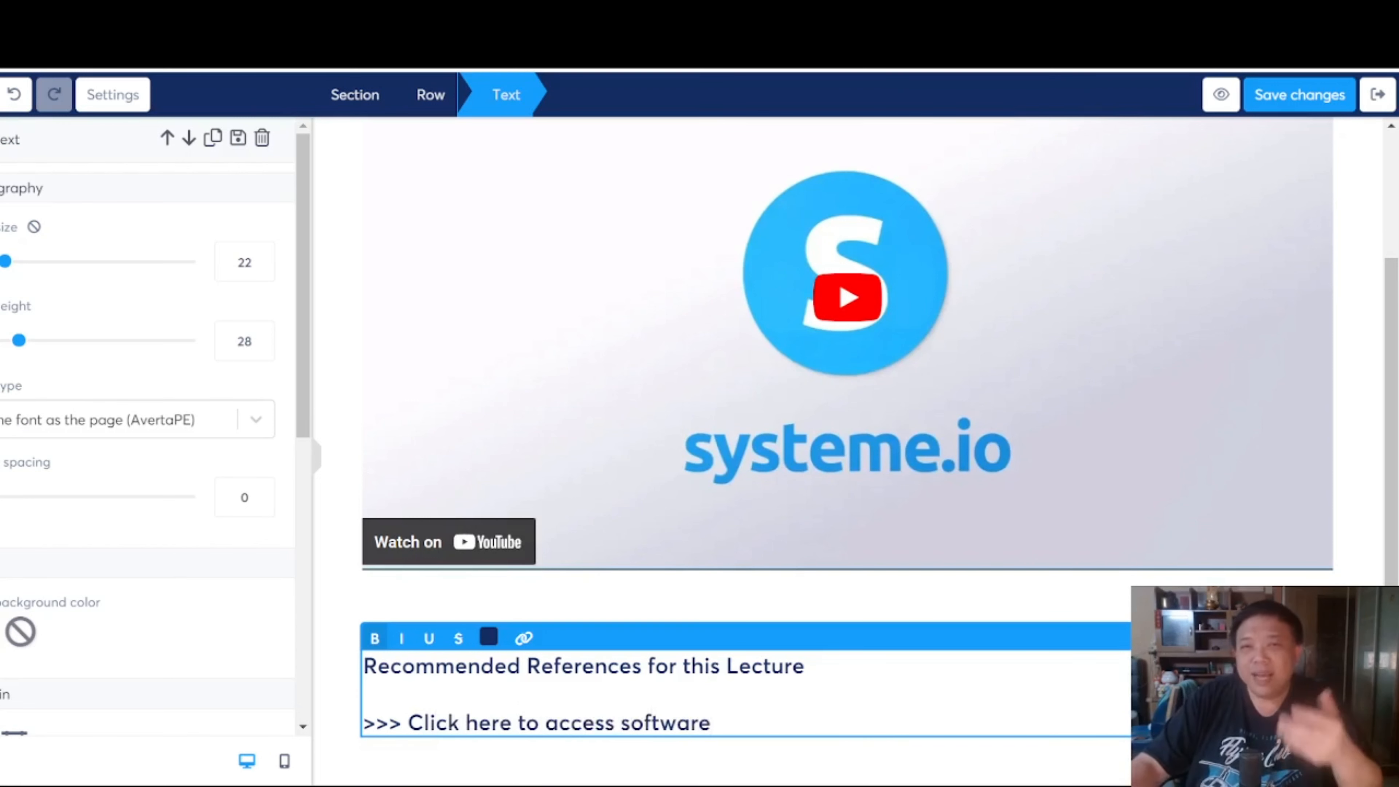
- Check the link options for the ">>> Click here to access software" line, leaving its URL empty
left_click_drag(711, 723, 364, 723)
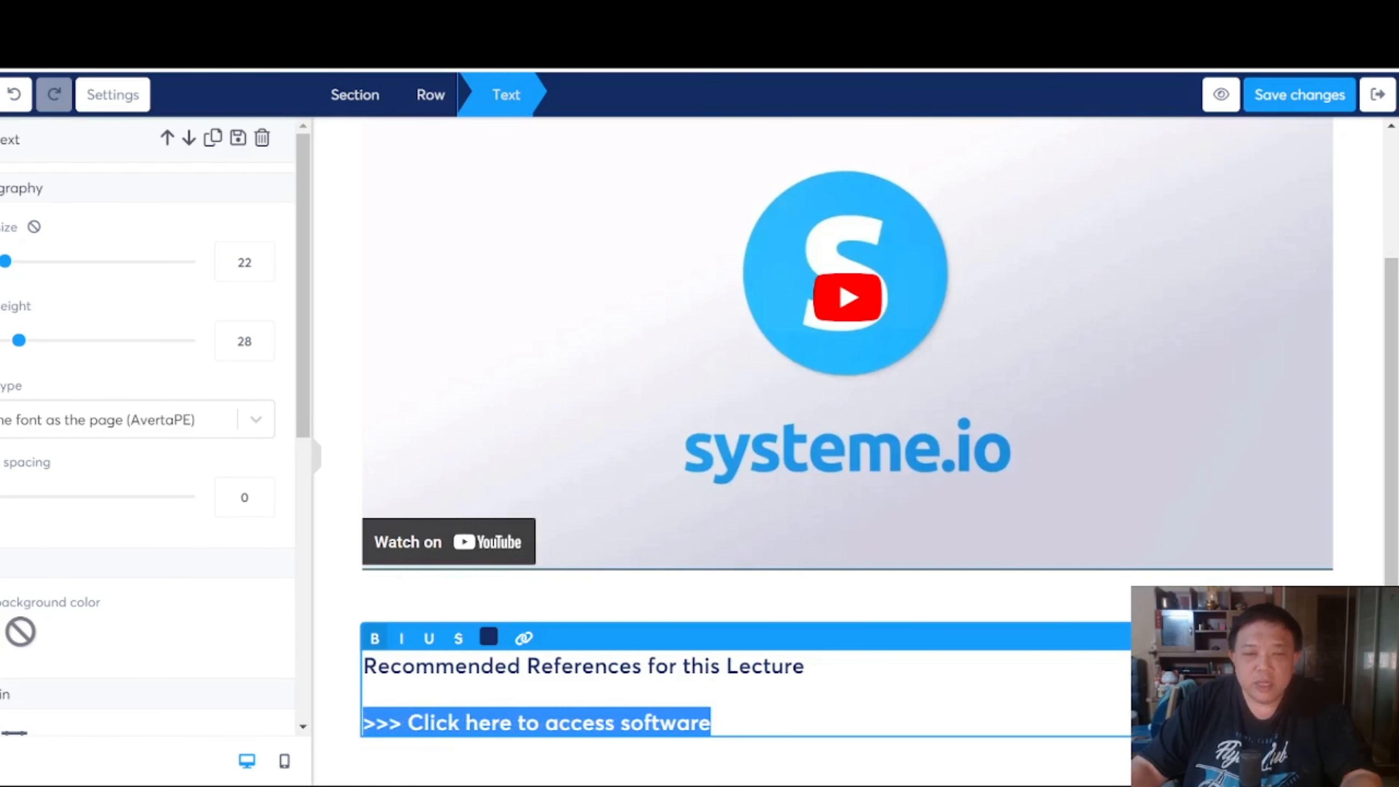
left_click(523, 638)
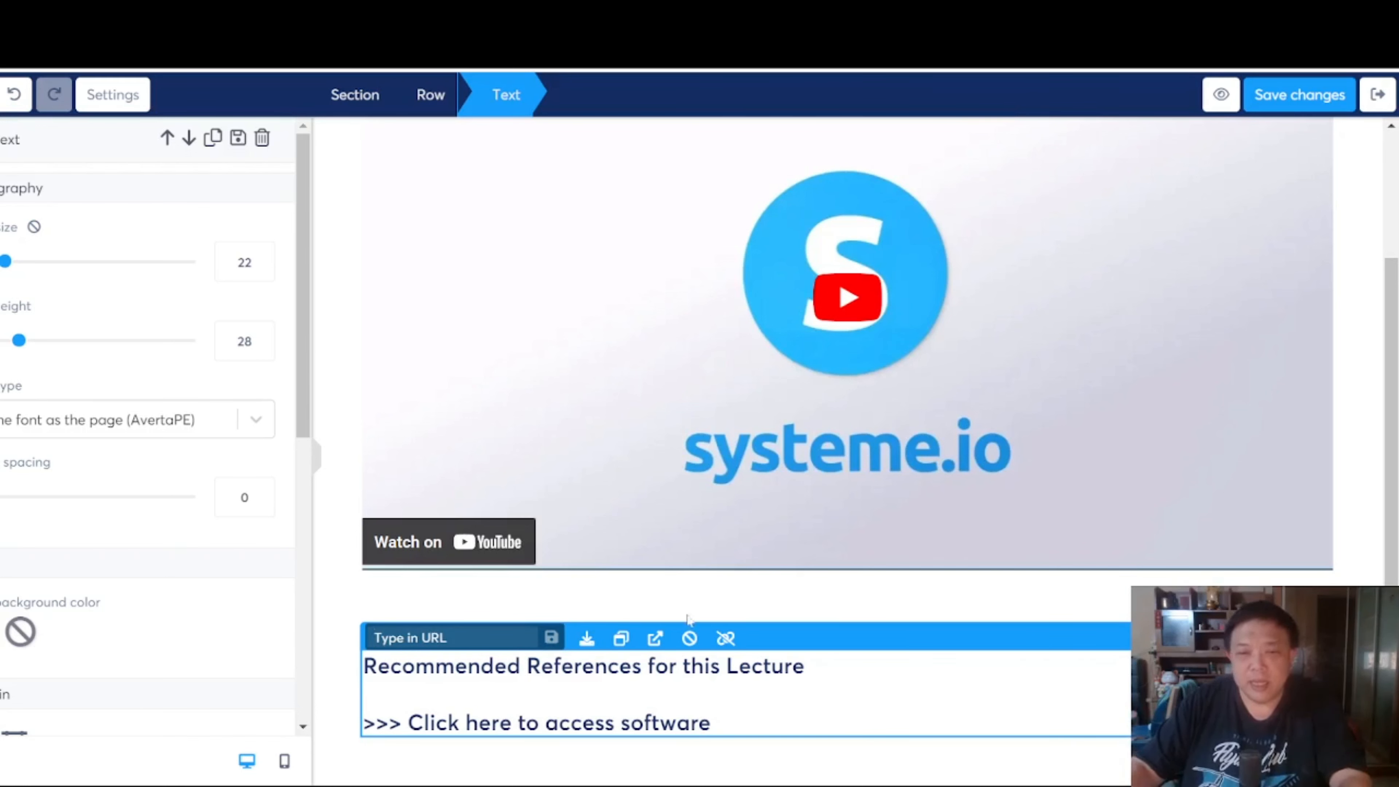
left_click(700, 600)
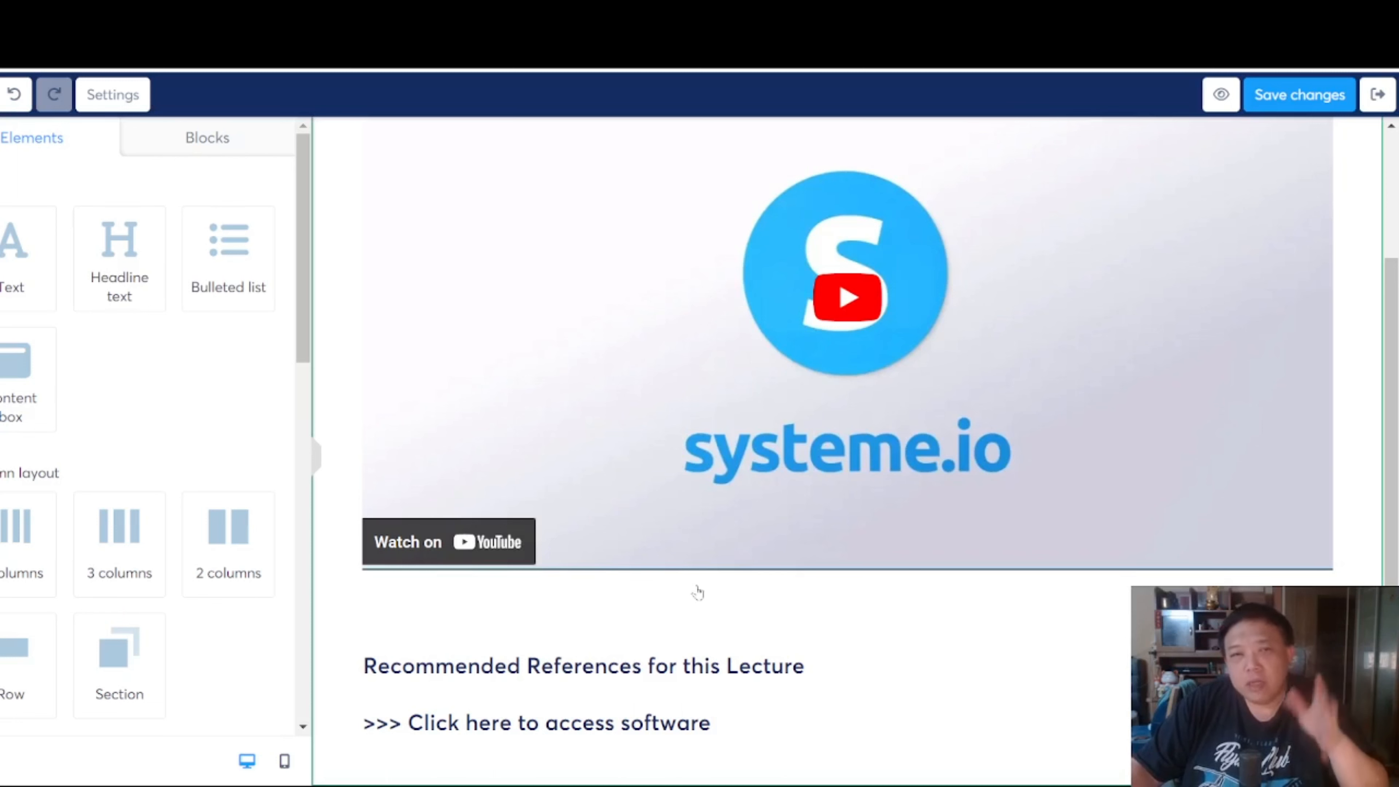
- Change the lecture video's type to Upload file, then view and close its file upload dialog without choosing a file
left_click(661, 386)
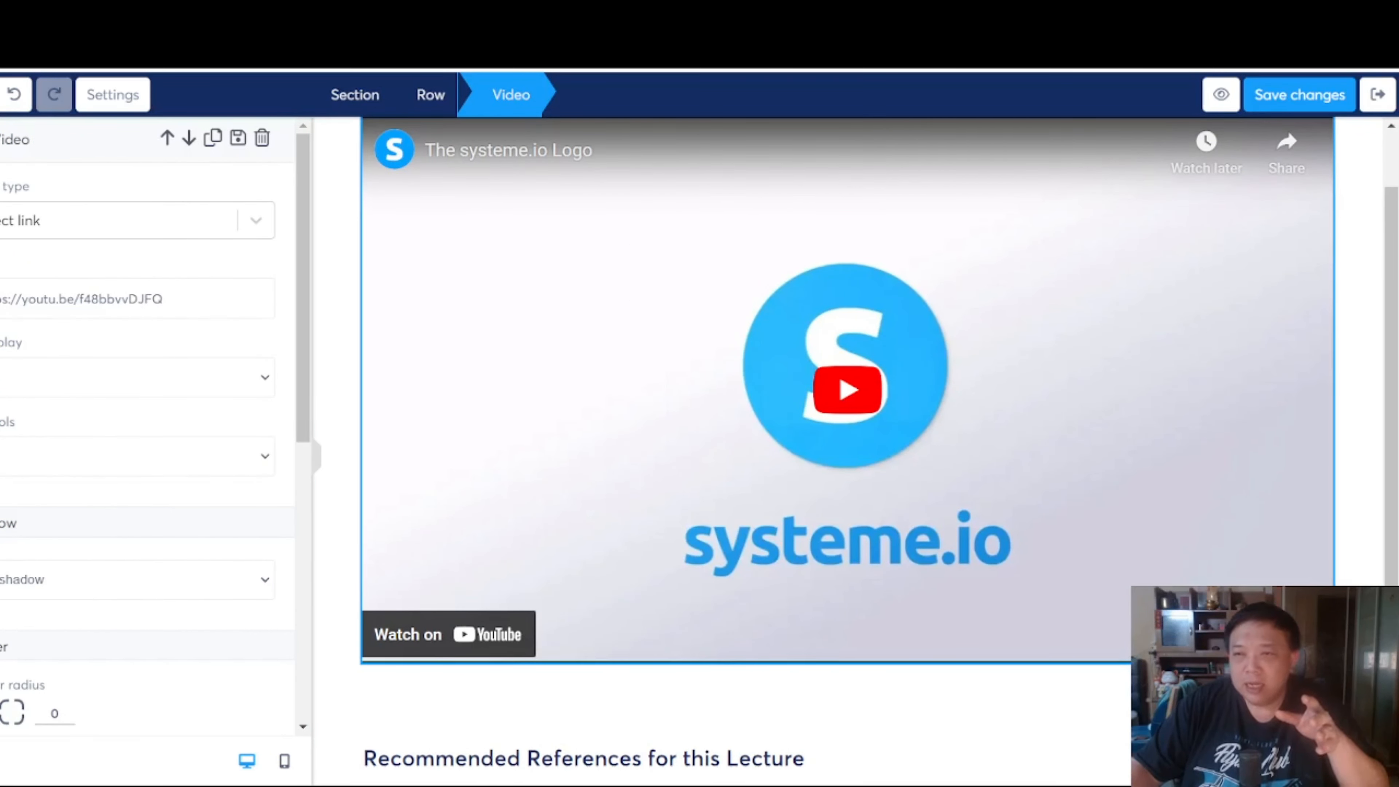
left_click(1395, 178)
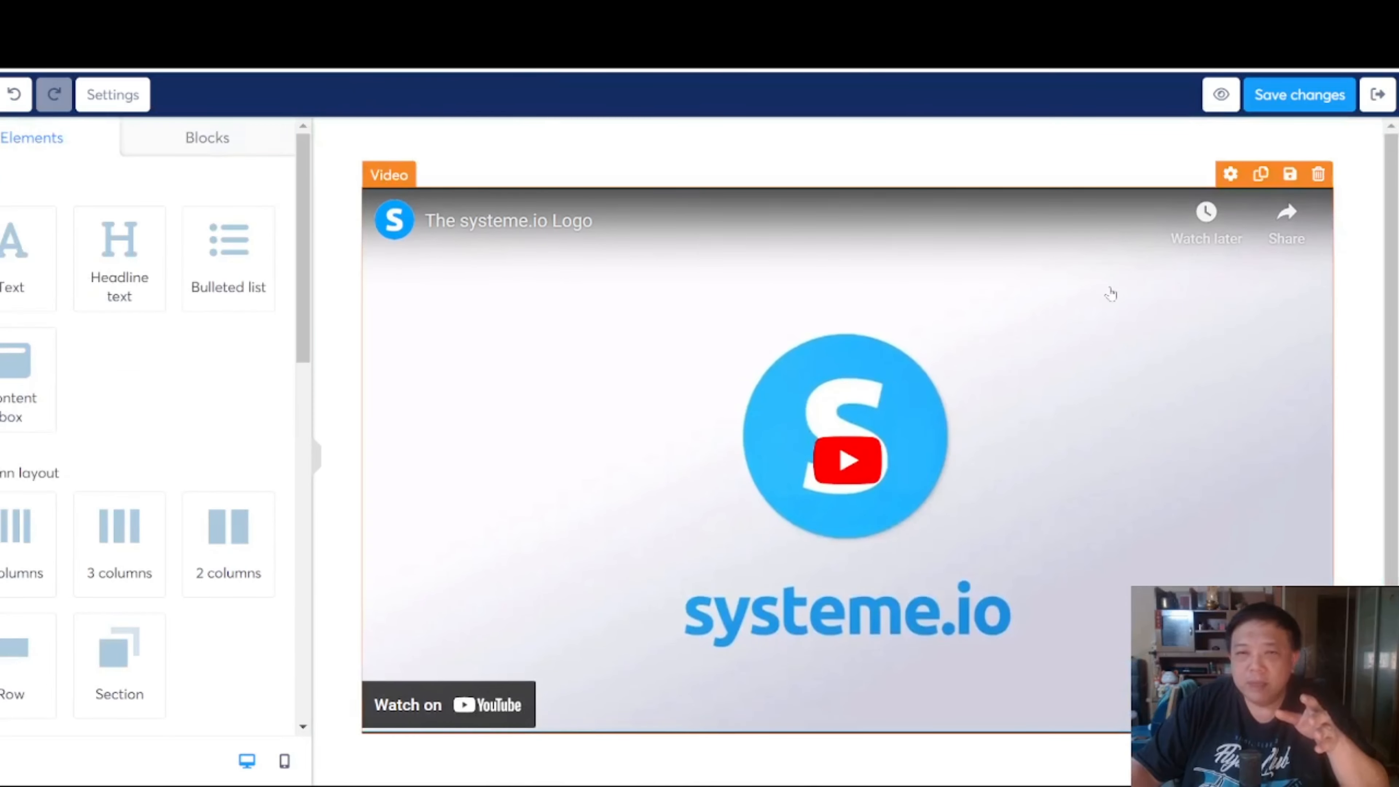
left_click(1115, 290)
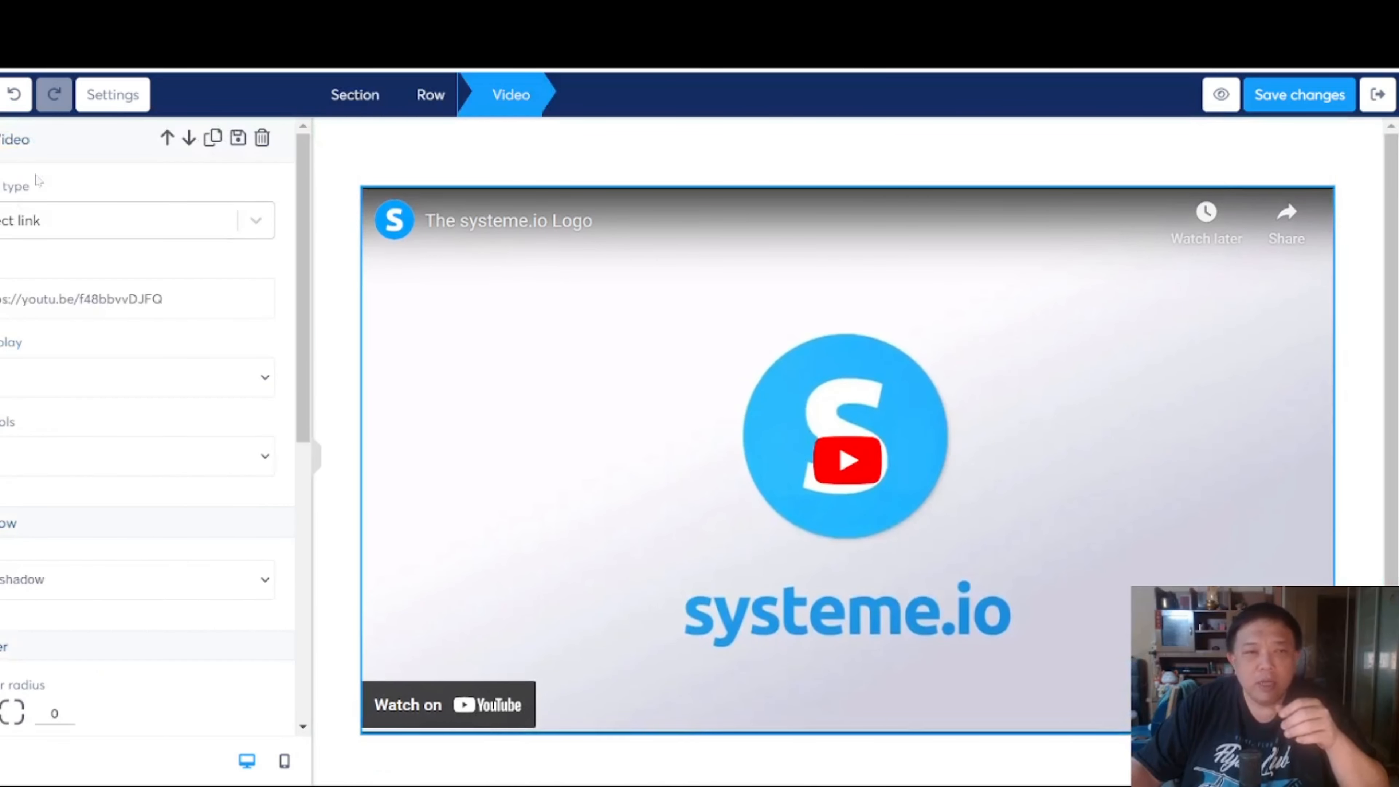
left_click(258, 222)
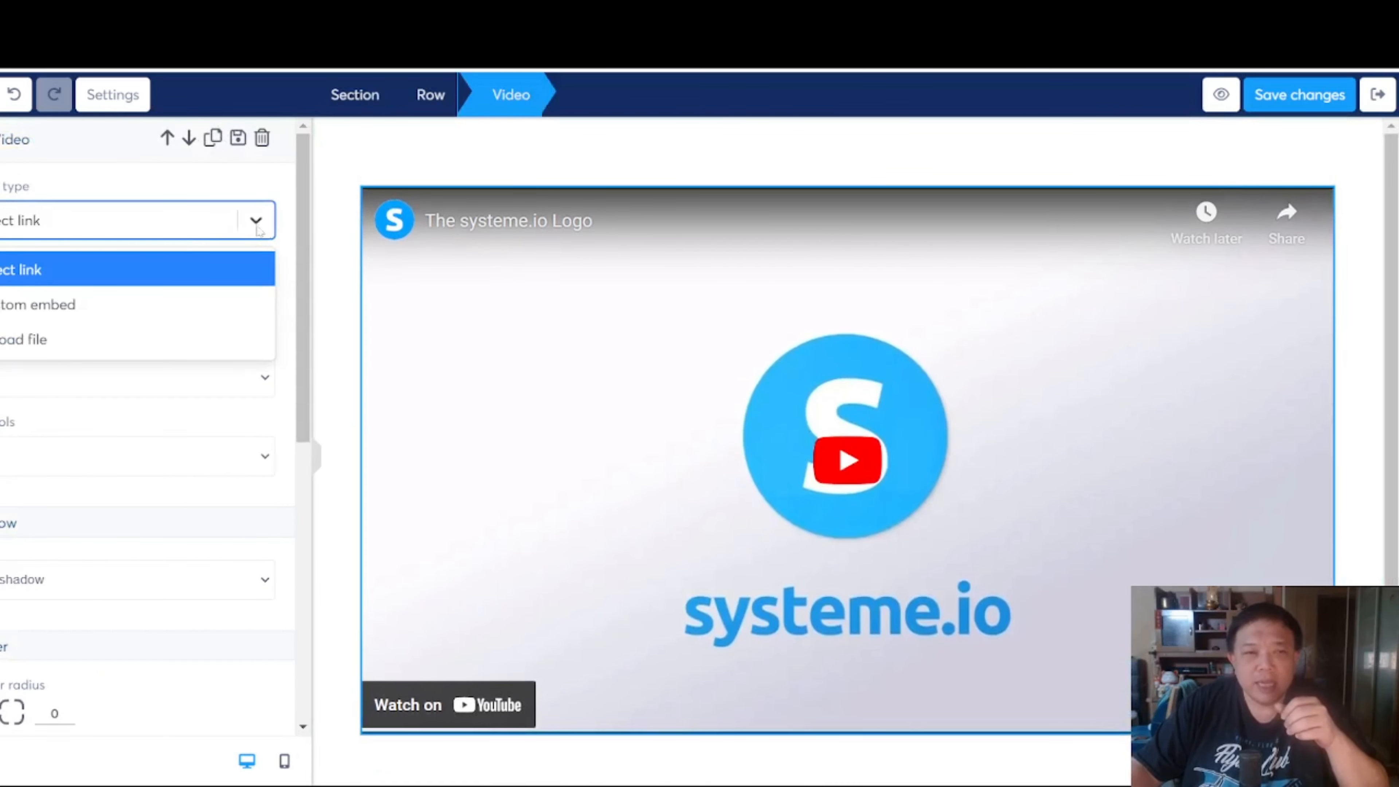
left_click(39, 340)
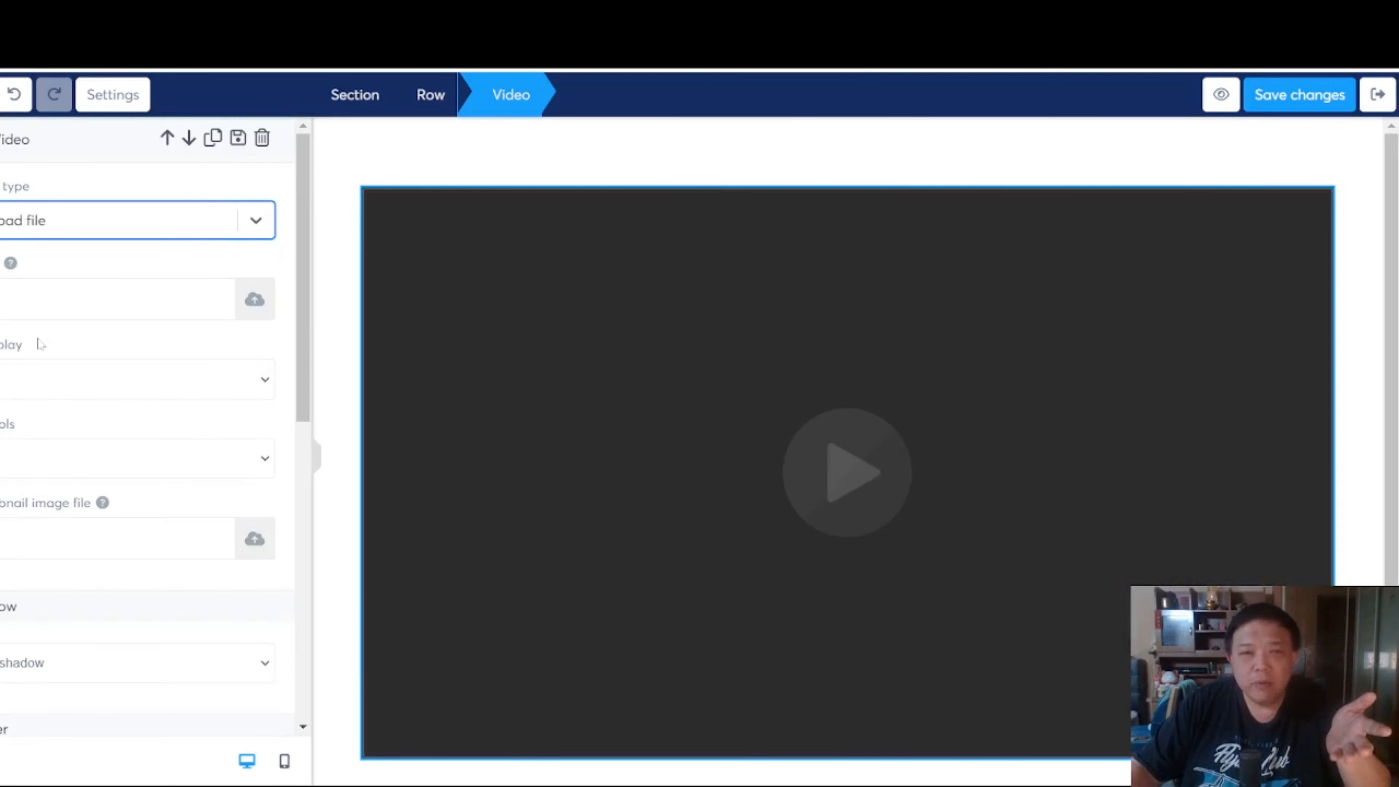
left_click(245, 306)
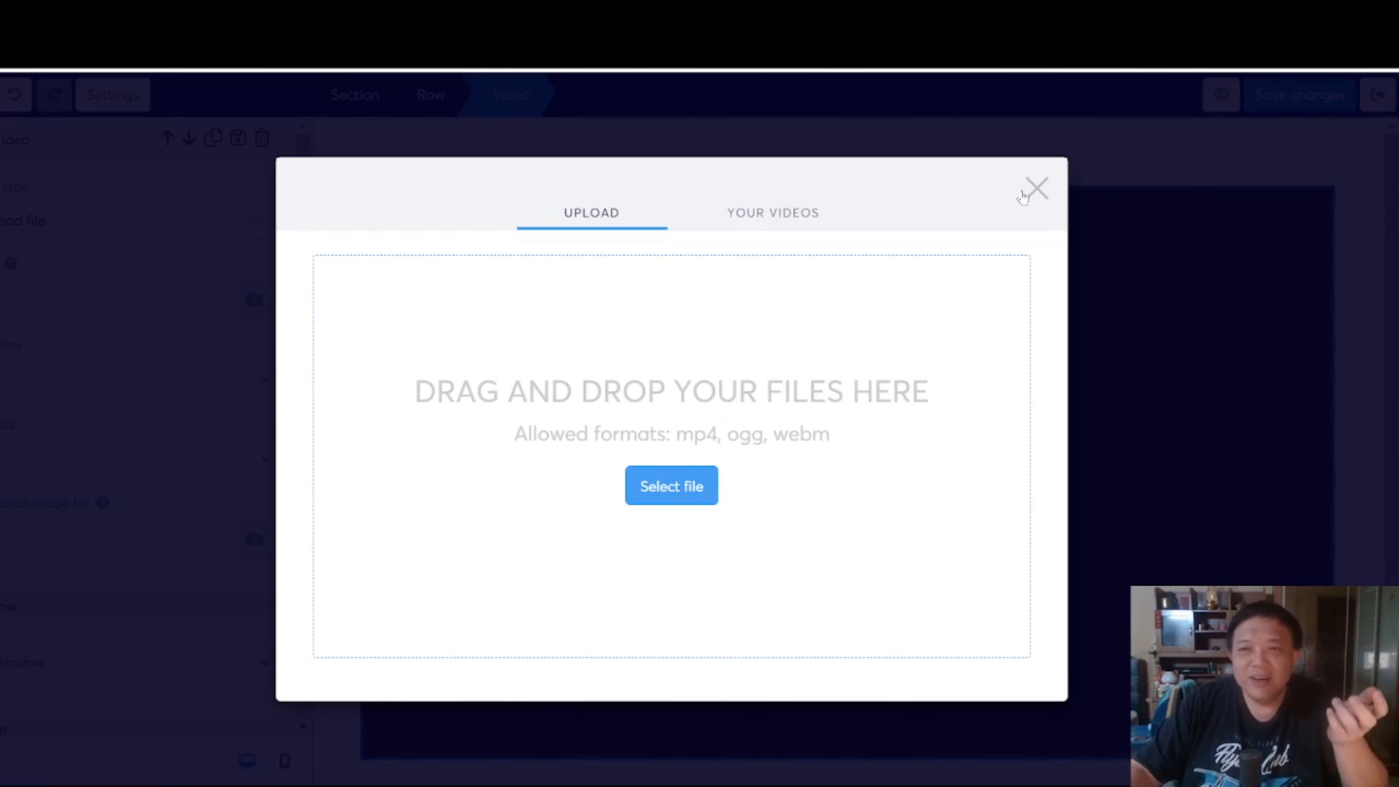
left_click(1036, 188)
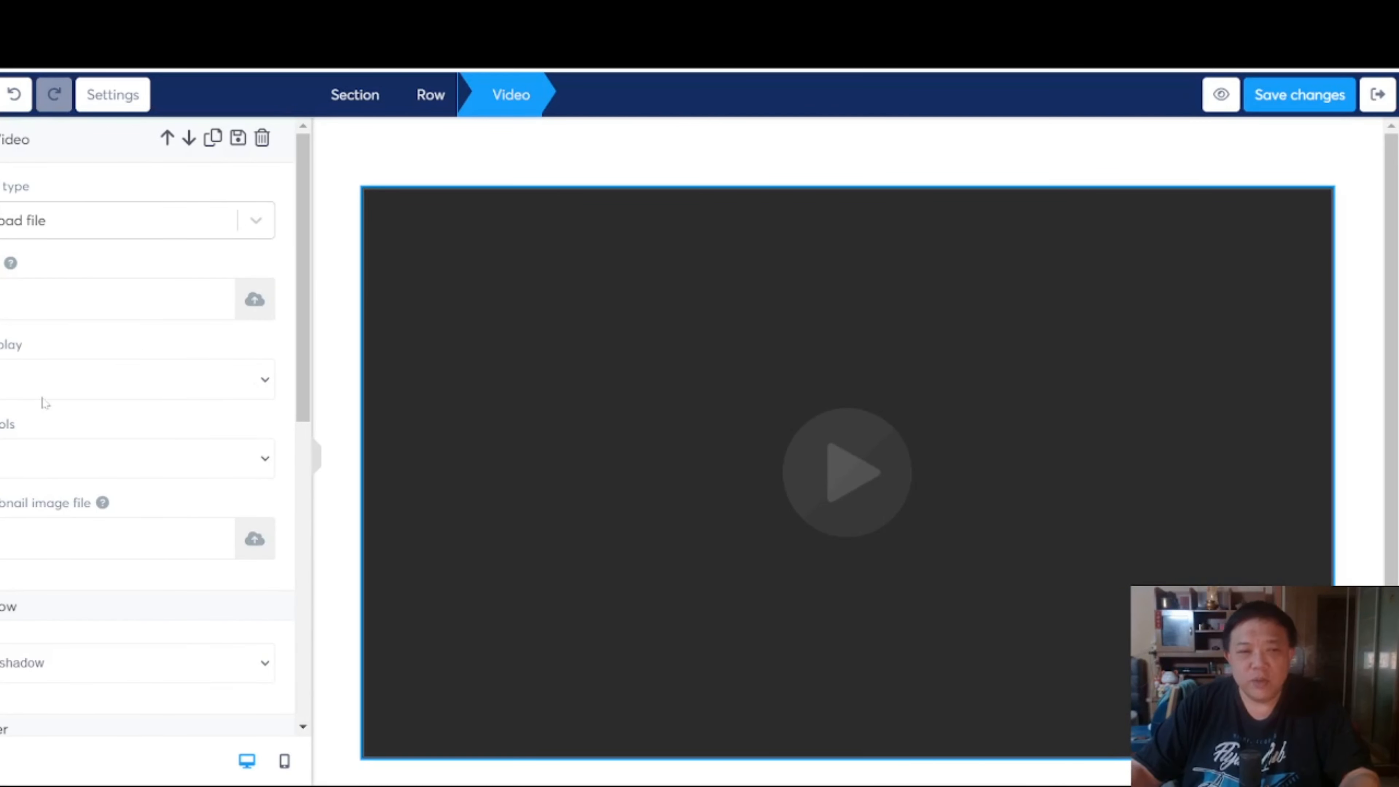
- Review the uploaded video's autoplay, controls, thumbnail, shadow, border, margin and display delay options
left_click(65, 397)
left_click(72, 419)
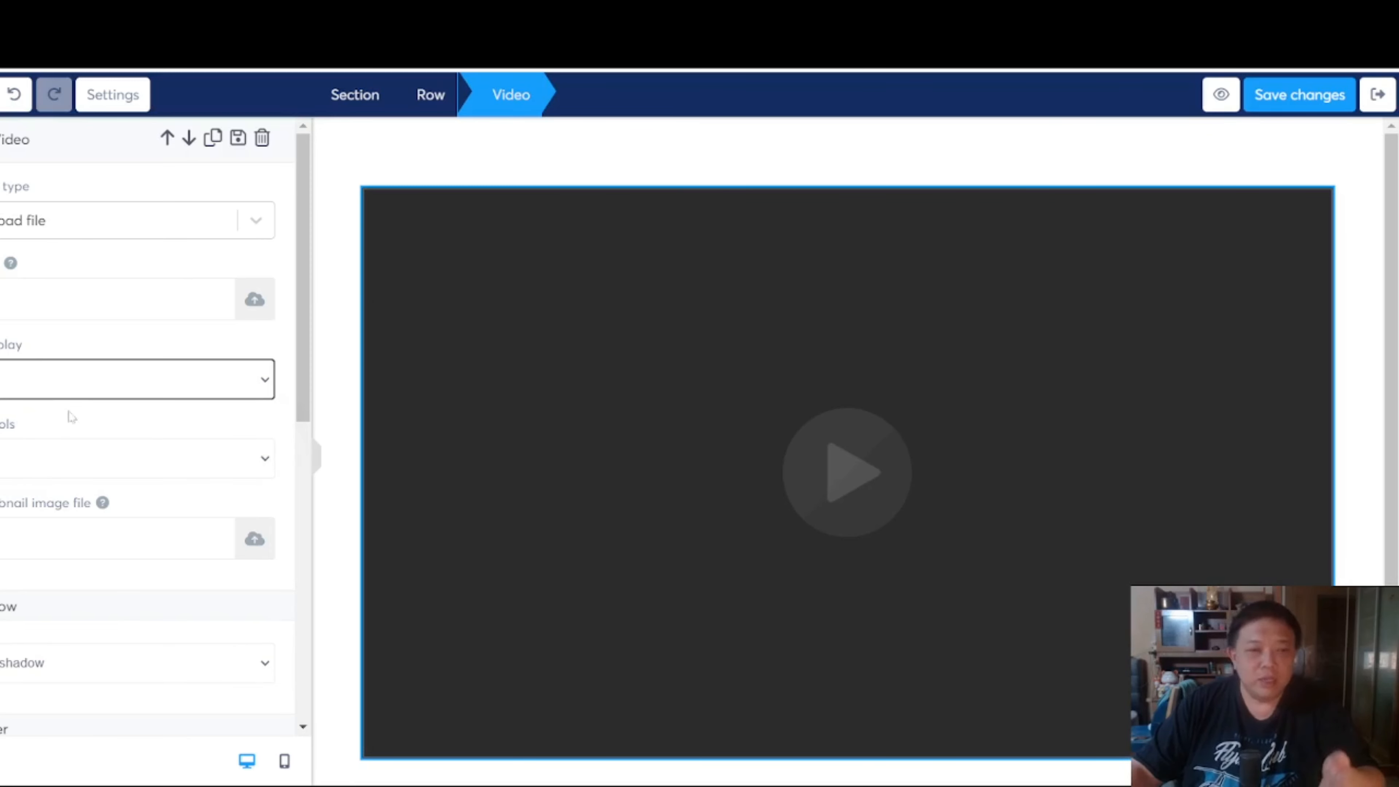
left_click(51, 459)
left_click(59, 499)
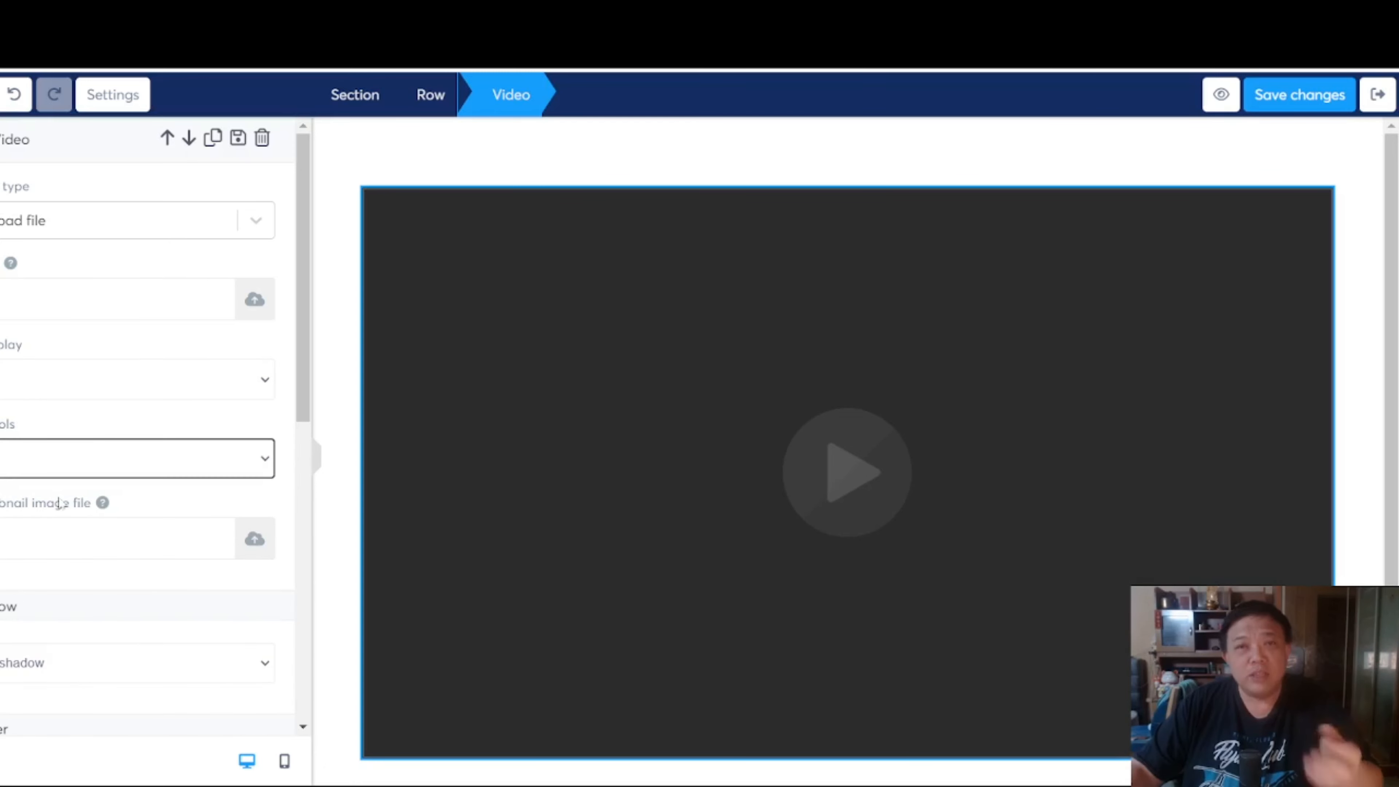
left_click(93, 470)
left_click(86, 492)
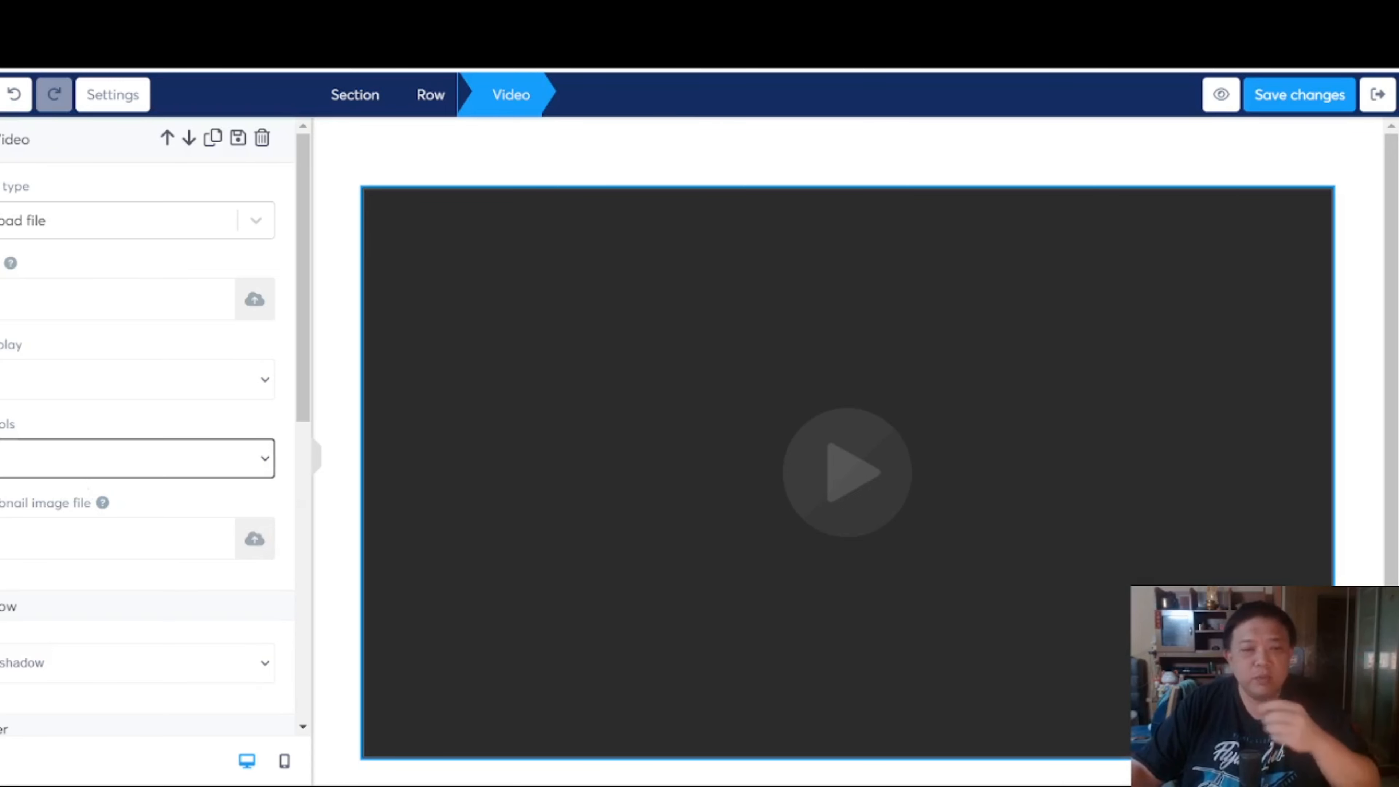
scroll(149, 522, "down", 7)
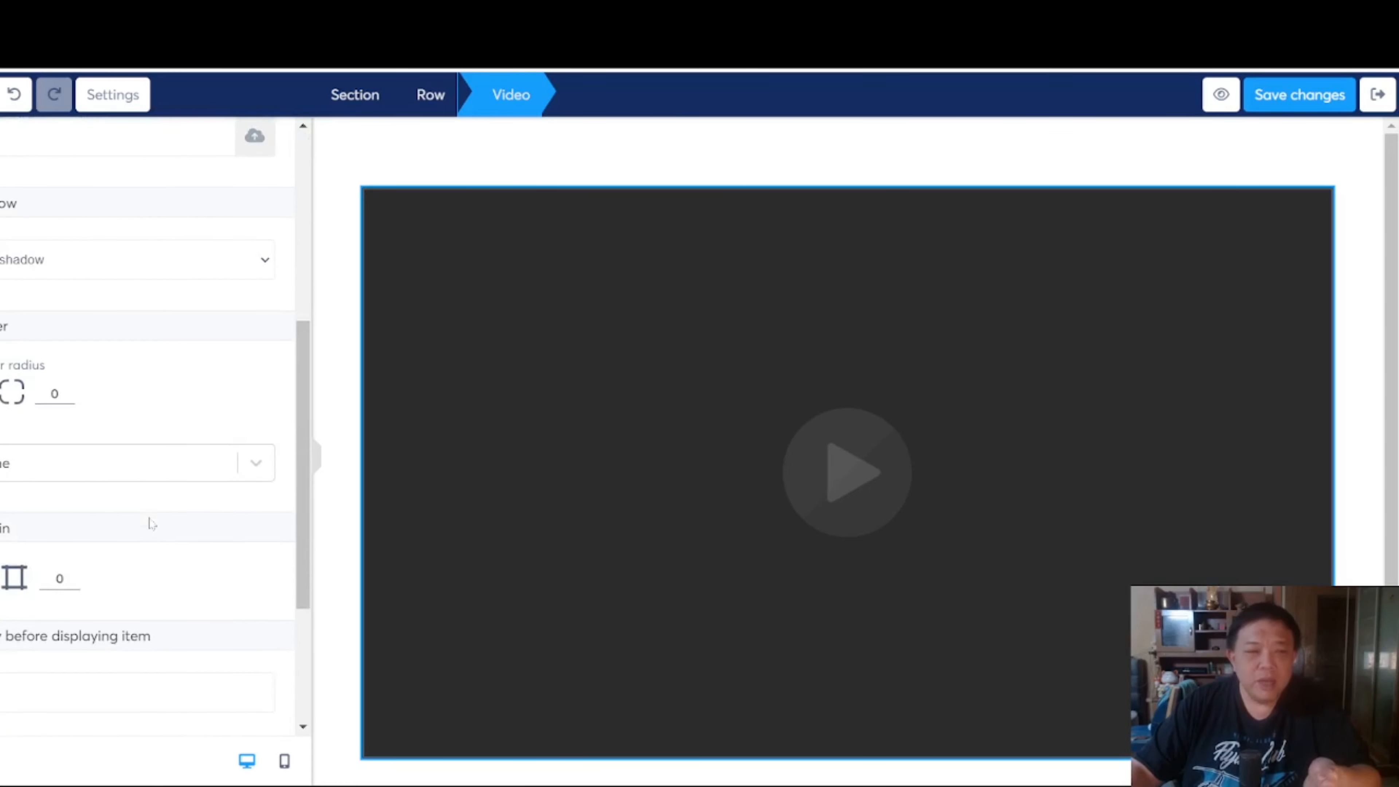
scroll(148, 522, "up", 7)
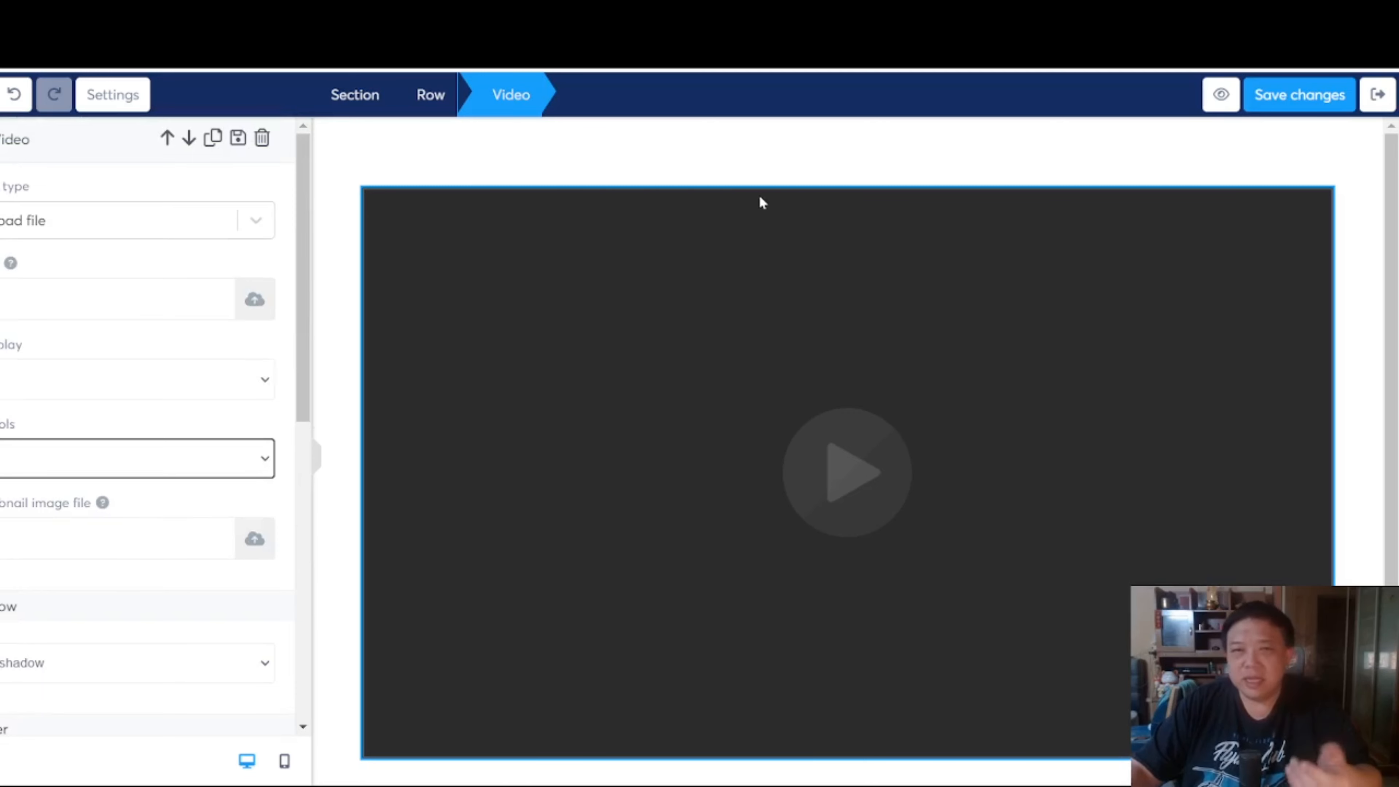
- Save and close the lecture page, and duplicate the "Introduction to test" lecture in the course outline
left_click(1300, 98)
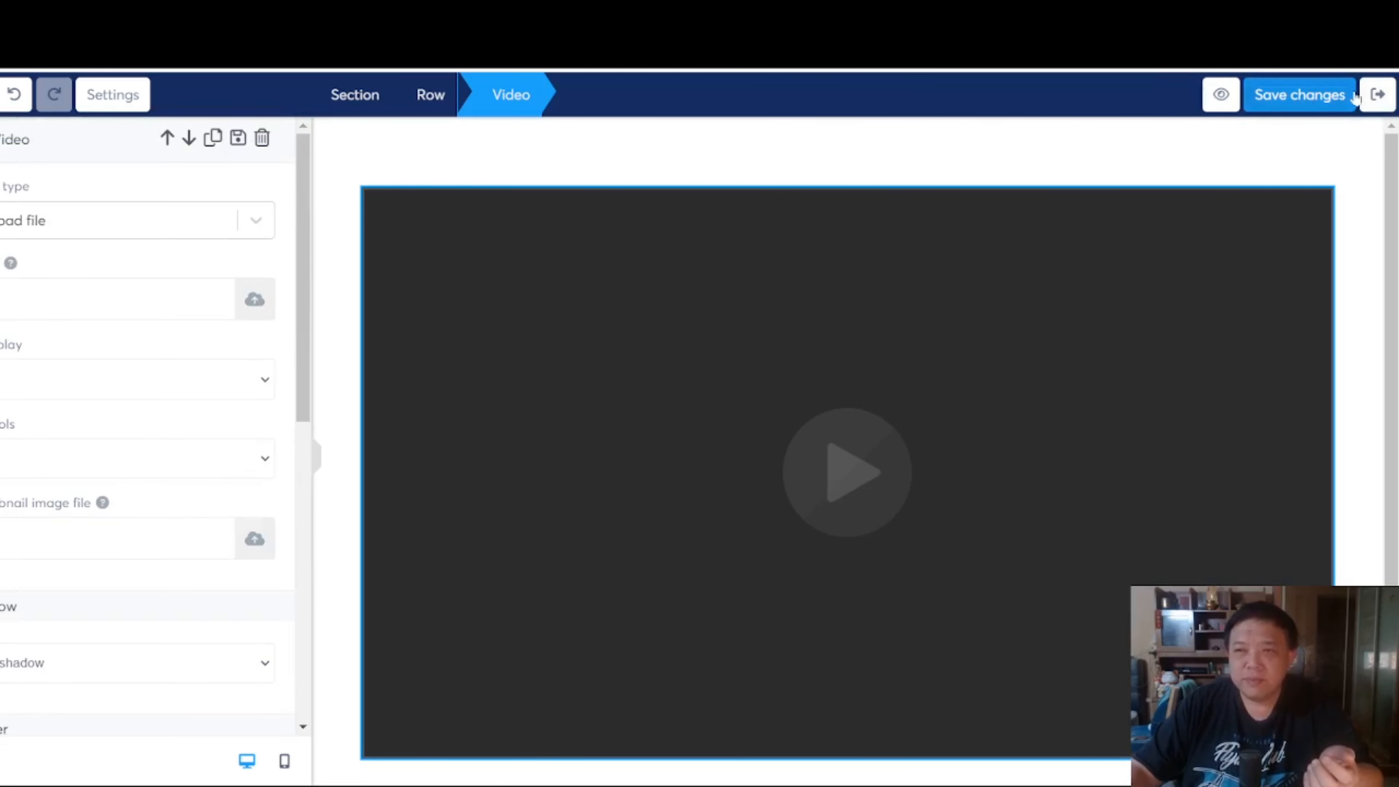
left_click(1376, 102)
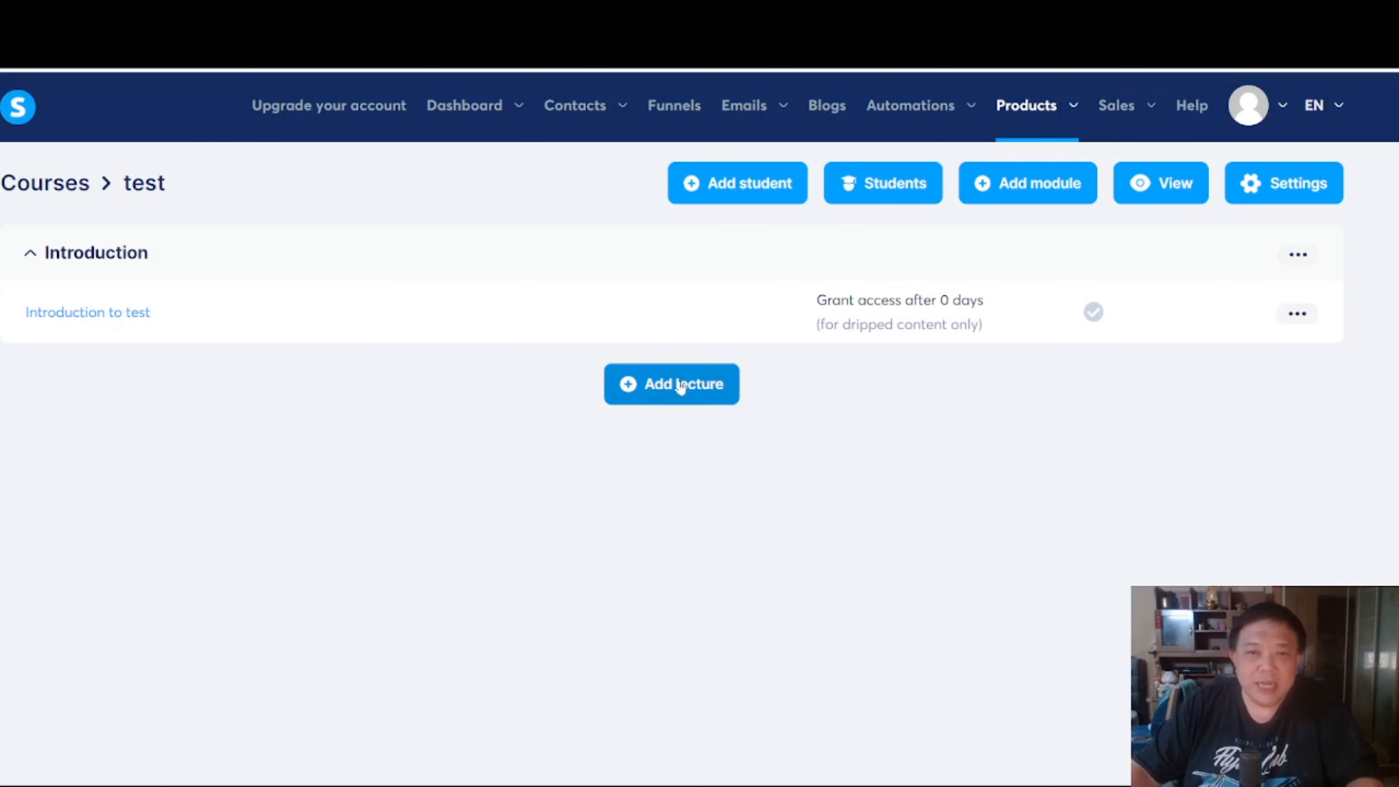
left_click(1297, 313)
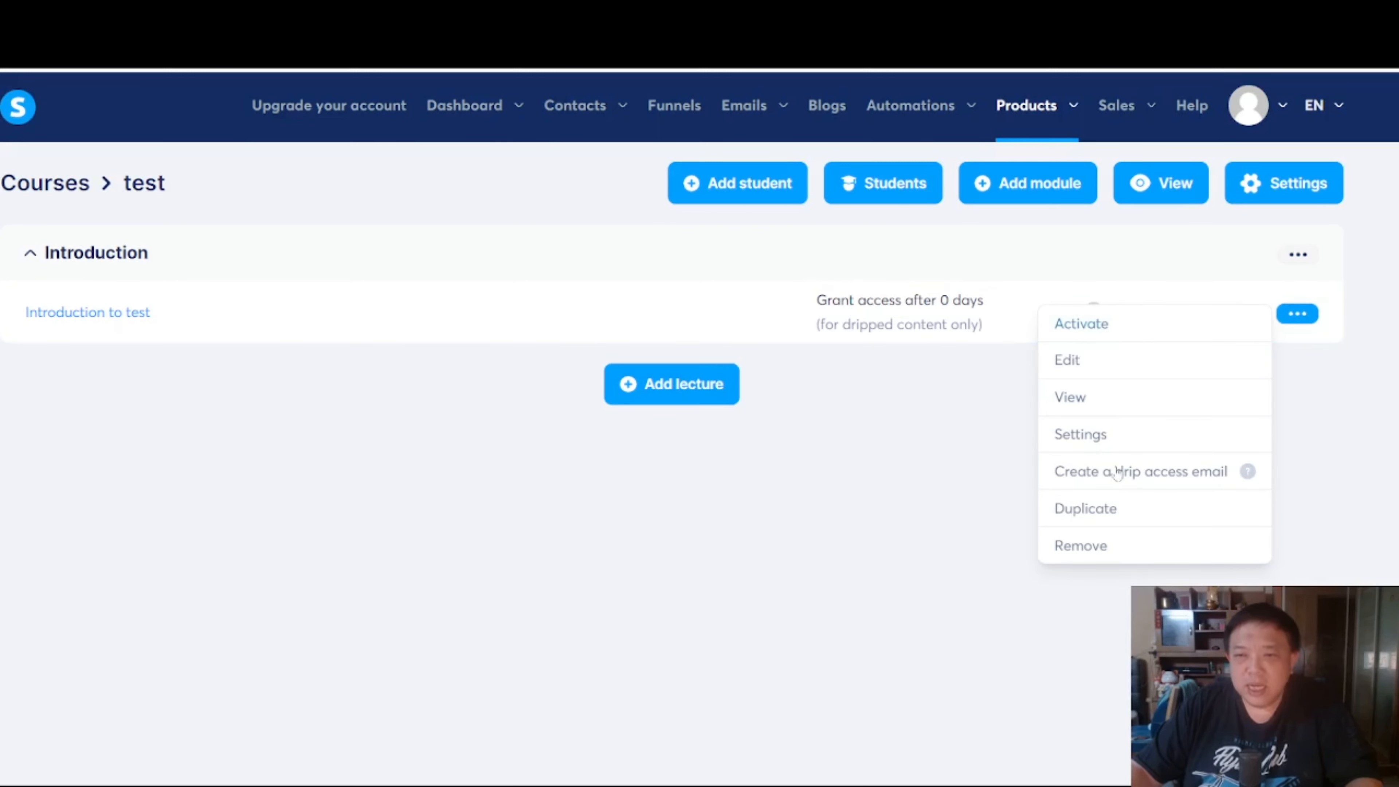
left_click(1110, 509)
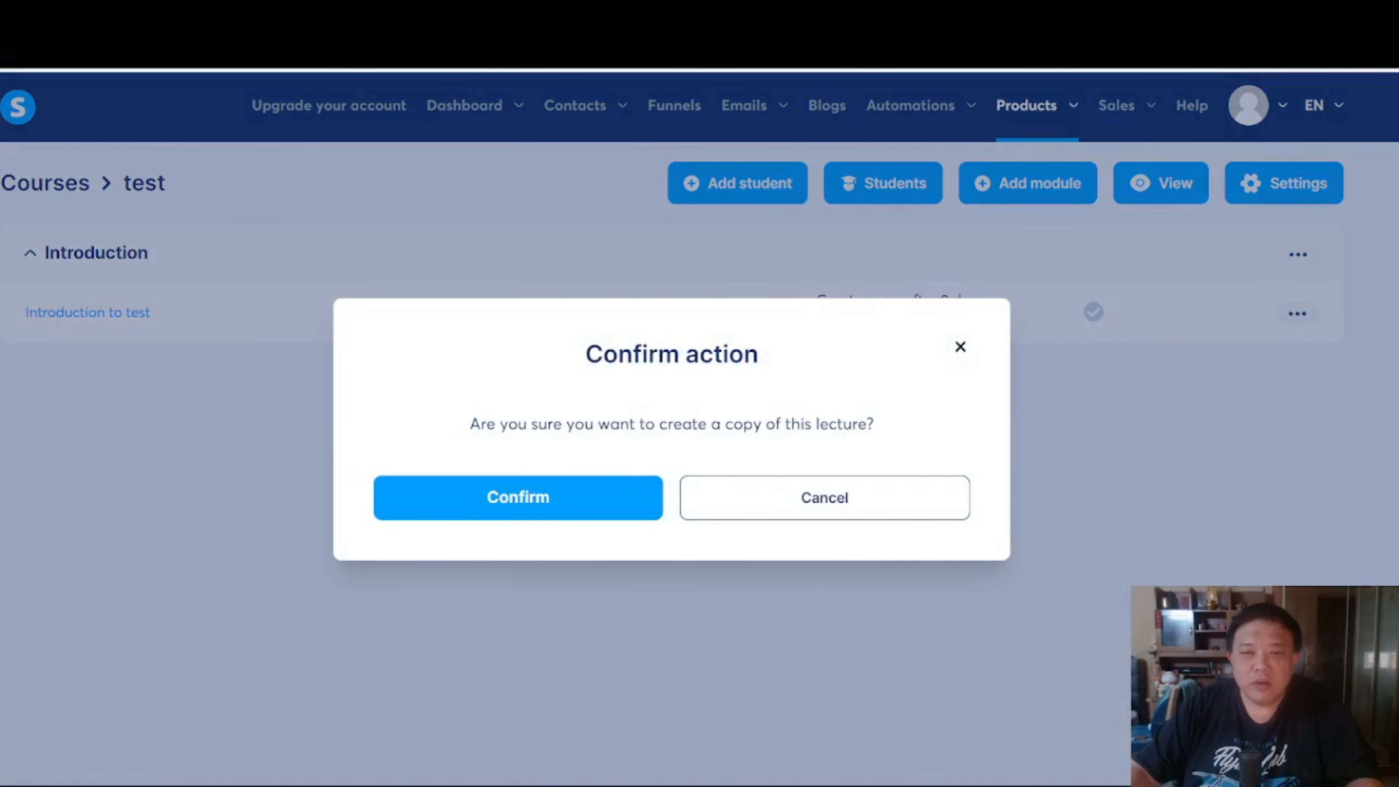
left_click(593, 494)
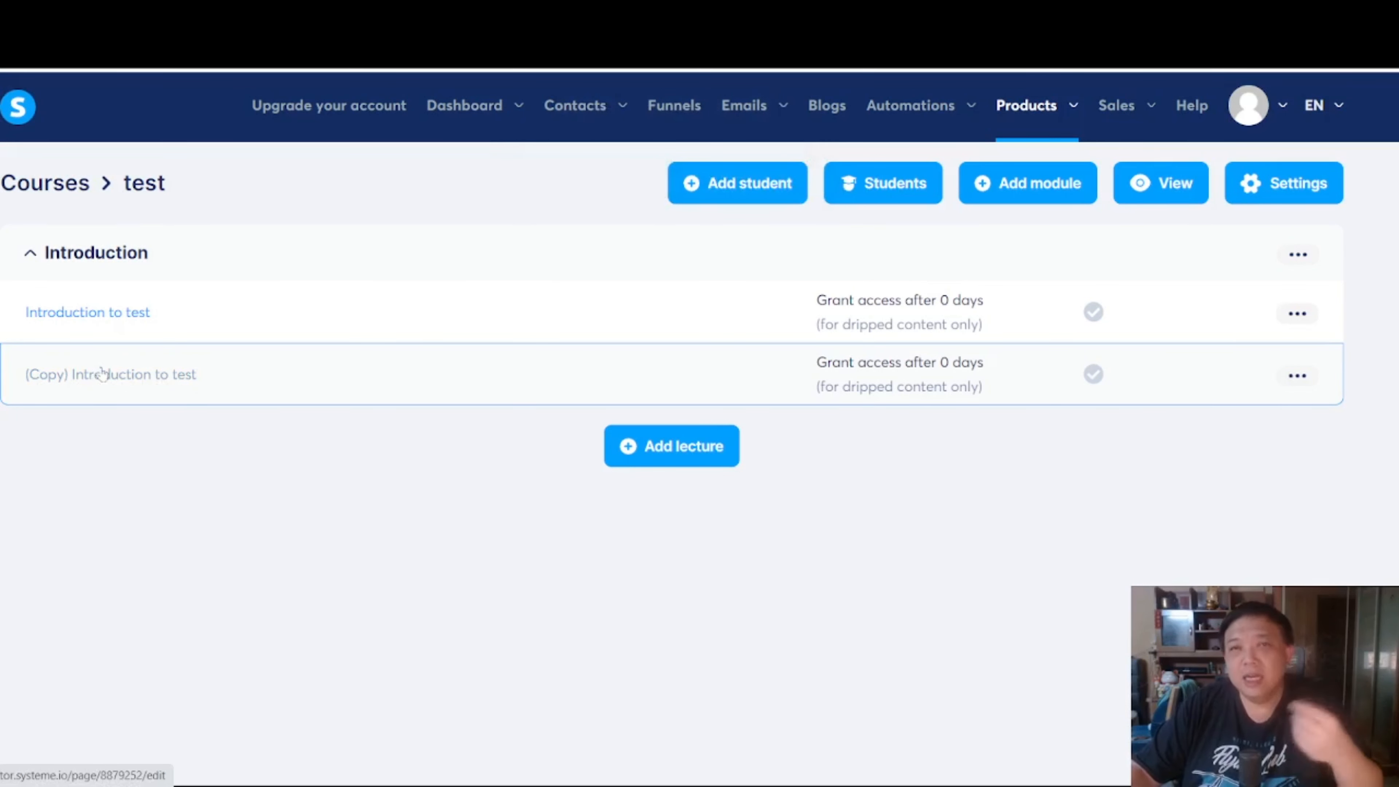
- Rename the copied lecture in the Introduction module as "Overview of this course"
left_click(1295, 376)
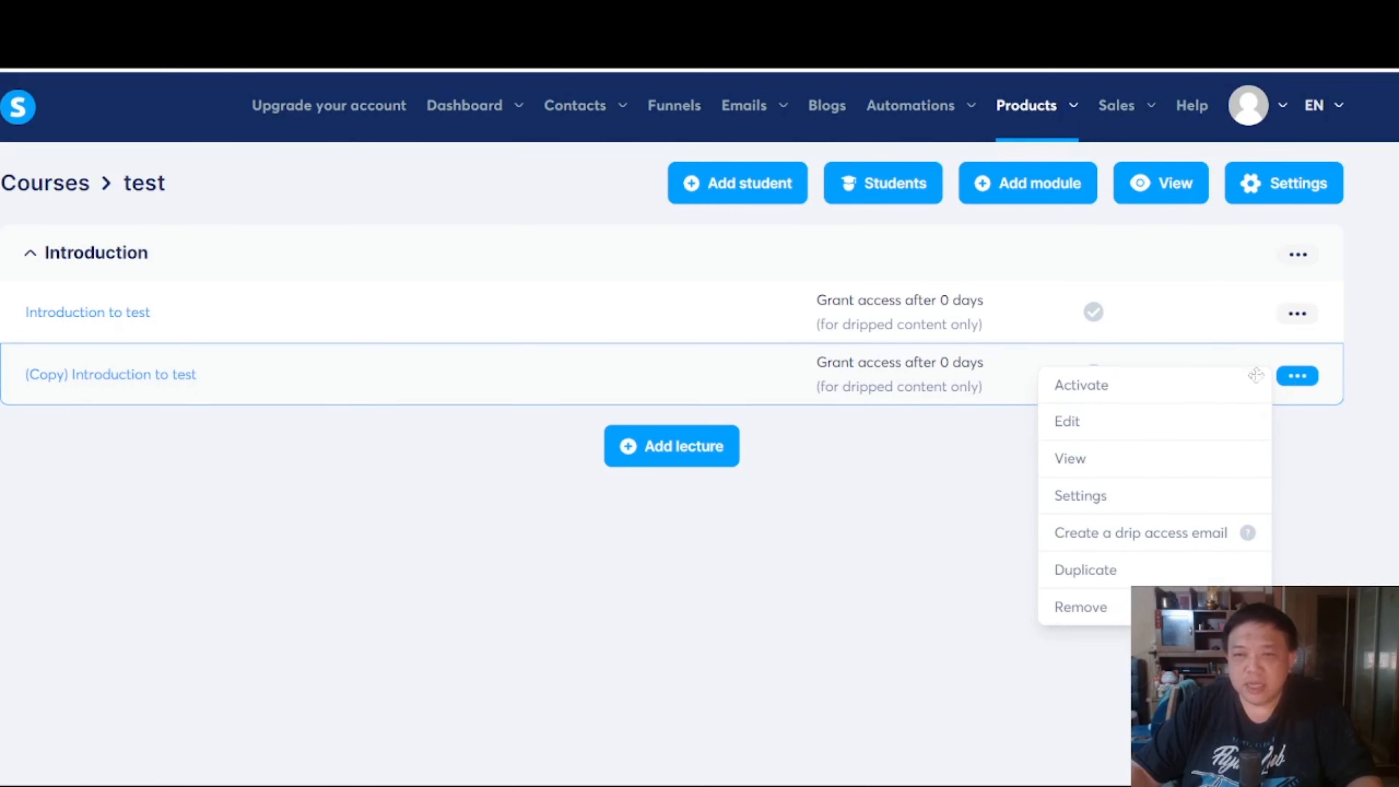
left_click(1113, 500)
left_click(567, 394)
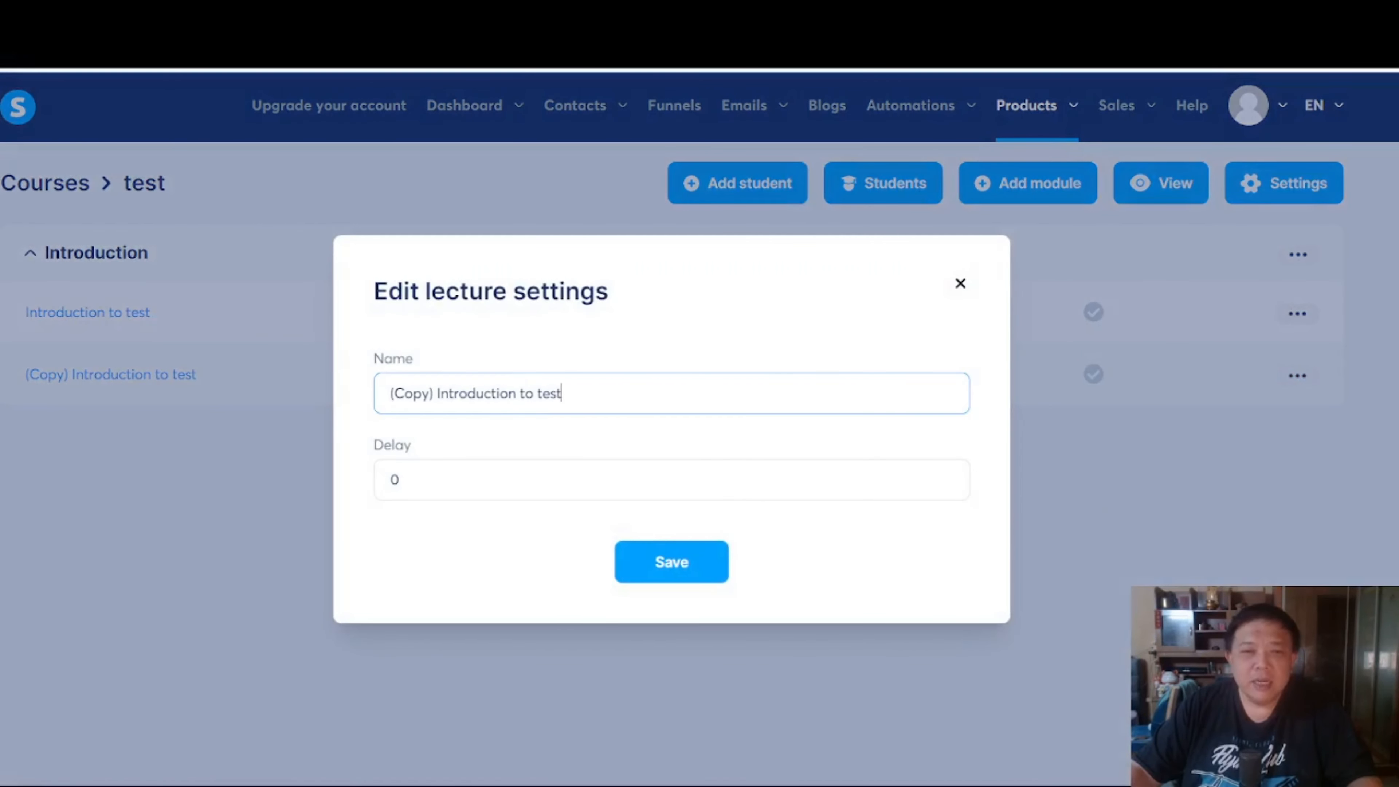
left_click_drag(565, 394, 362, 397)
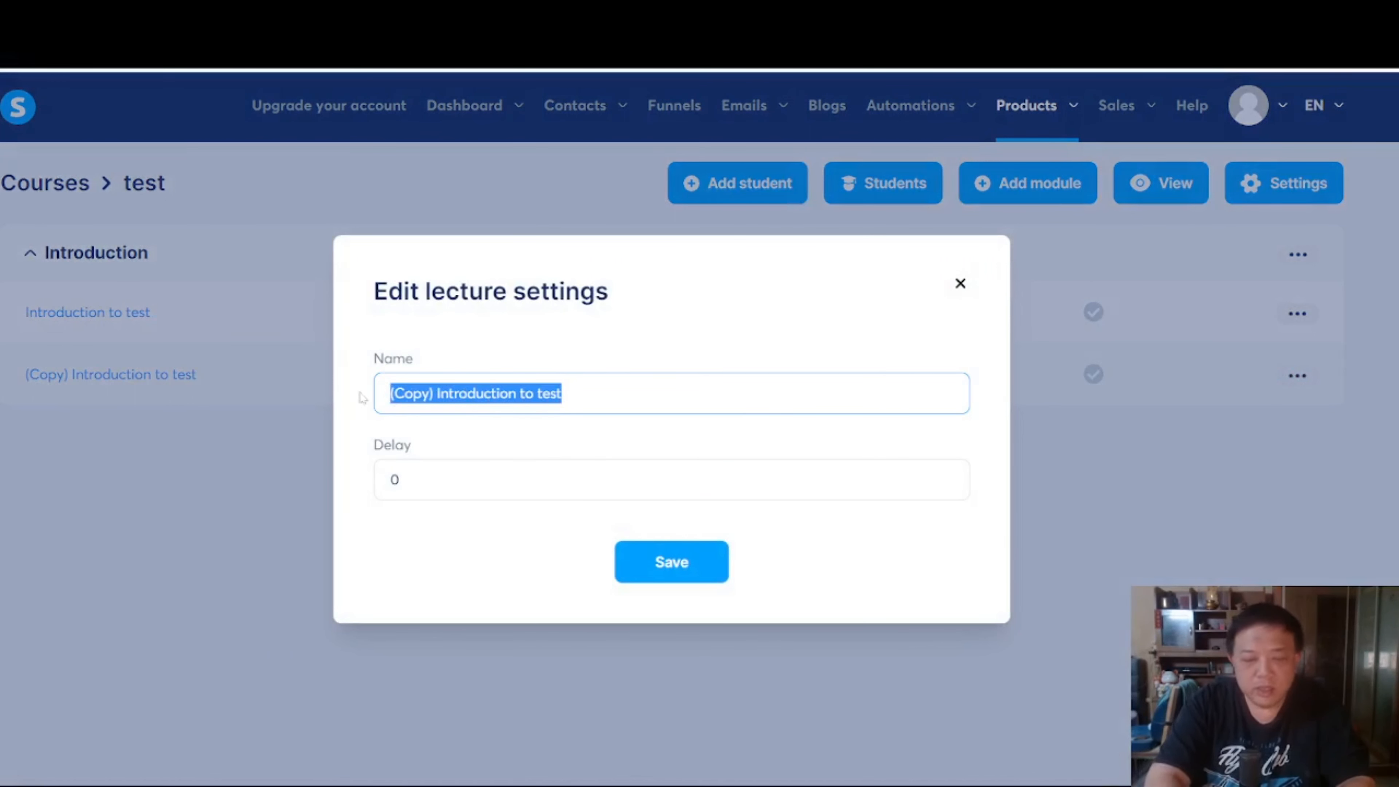
type("Overview ")
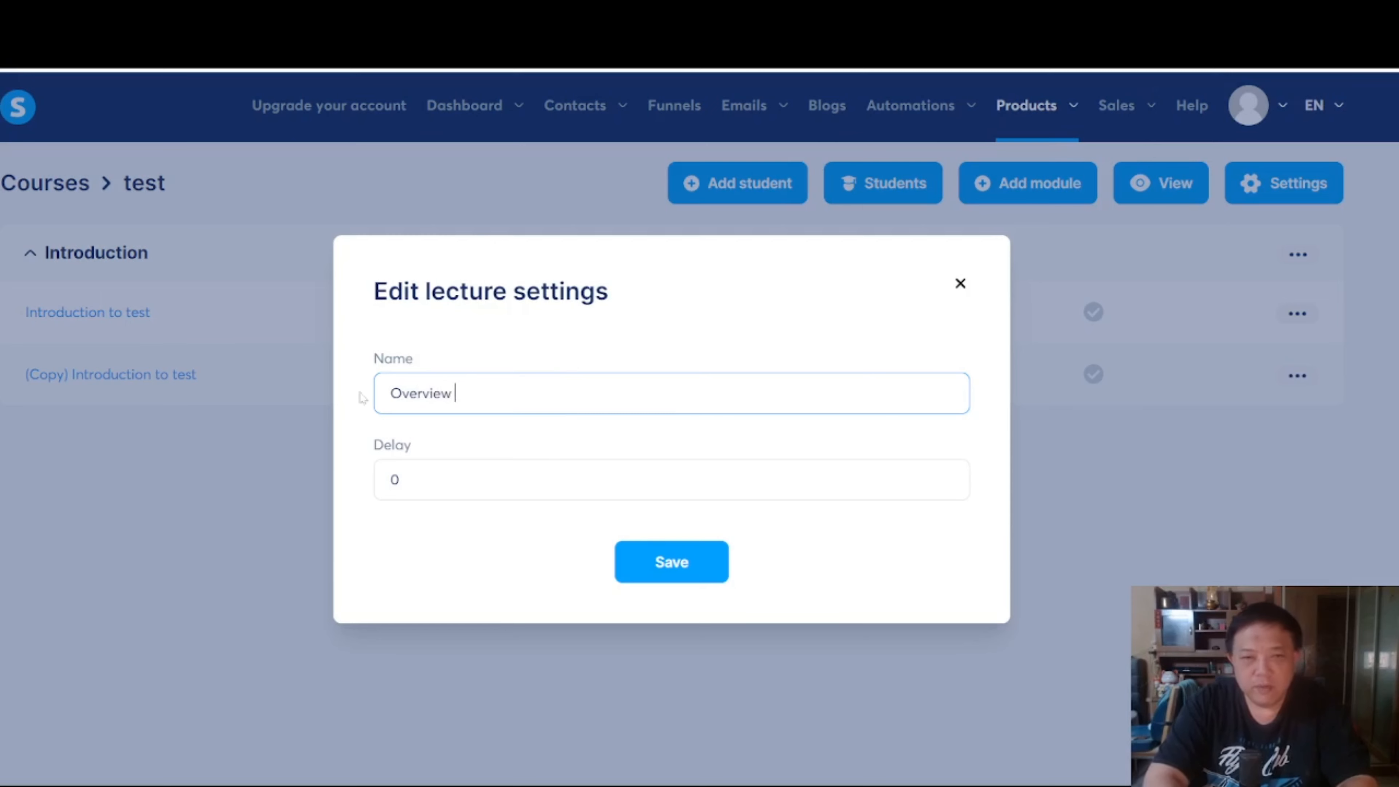
type("of this course")
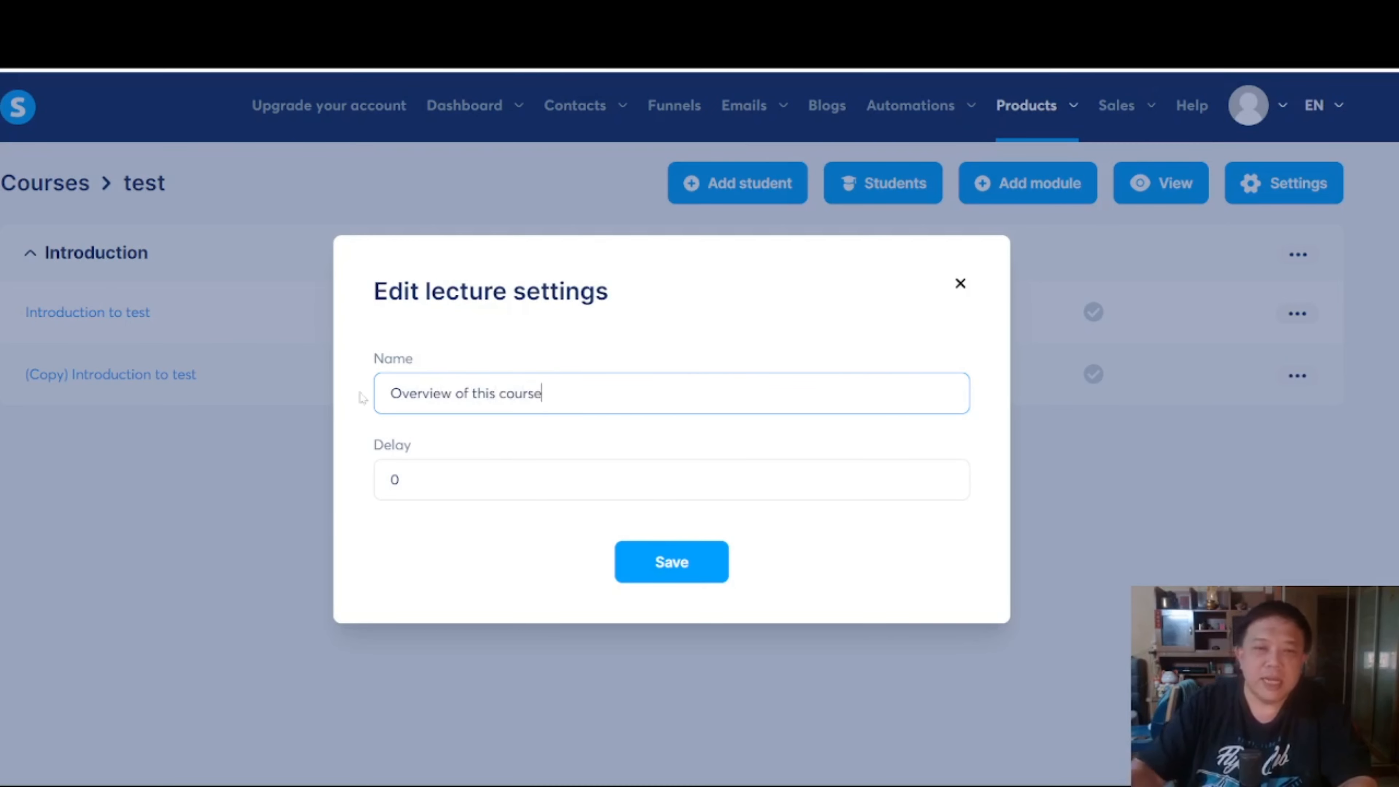
left_click(680, 558)
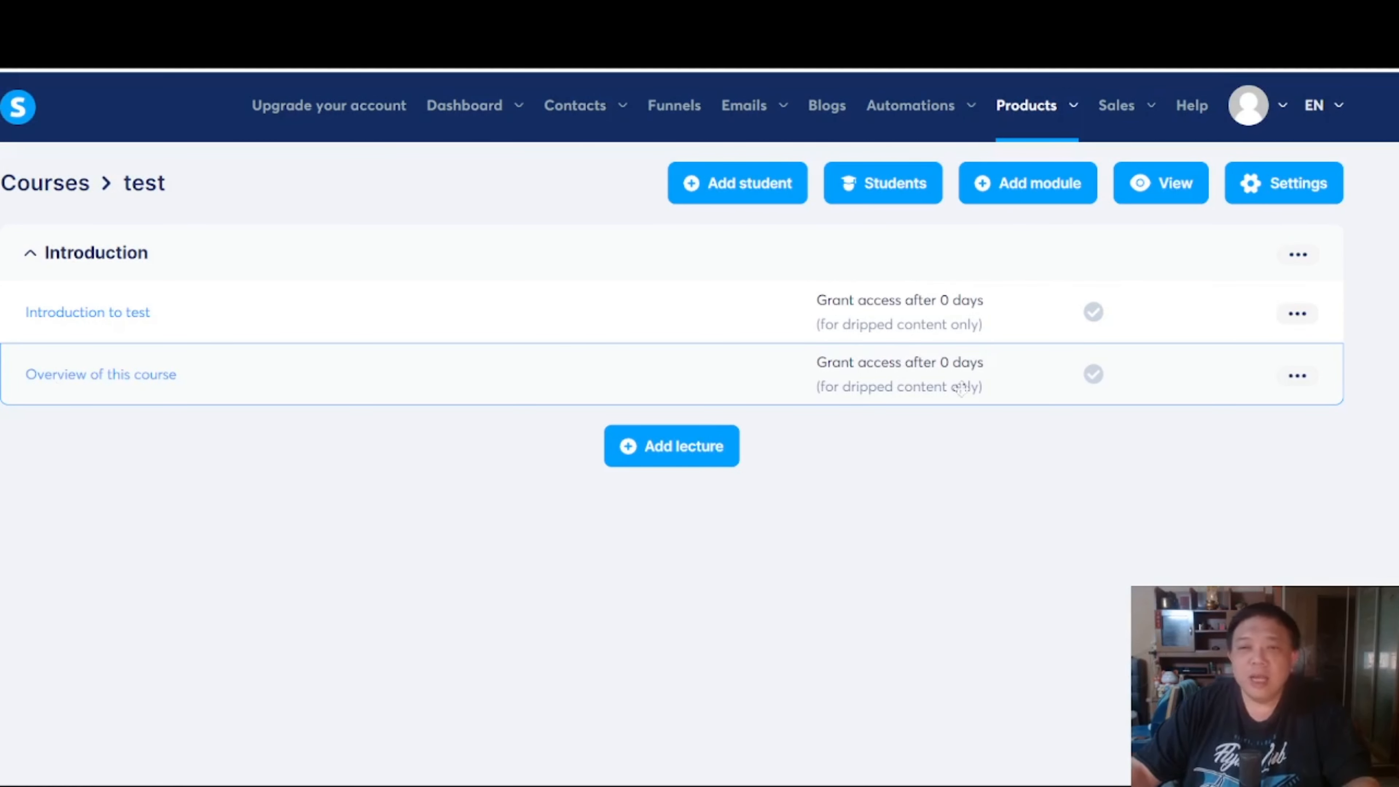
- Check the video and references text on the "Overview of this course" lecture page, and return to the course outline
left_click(155, 385)
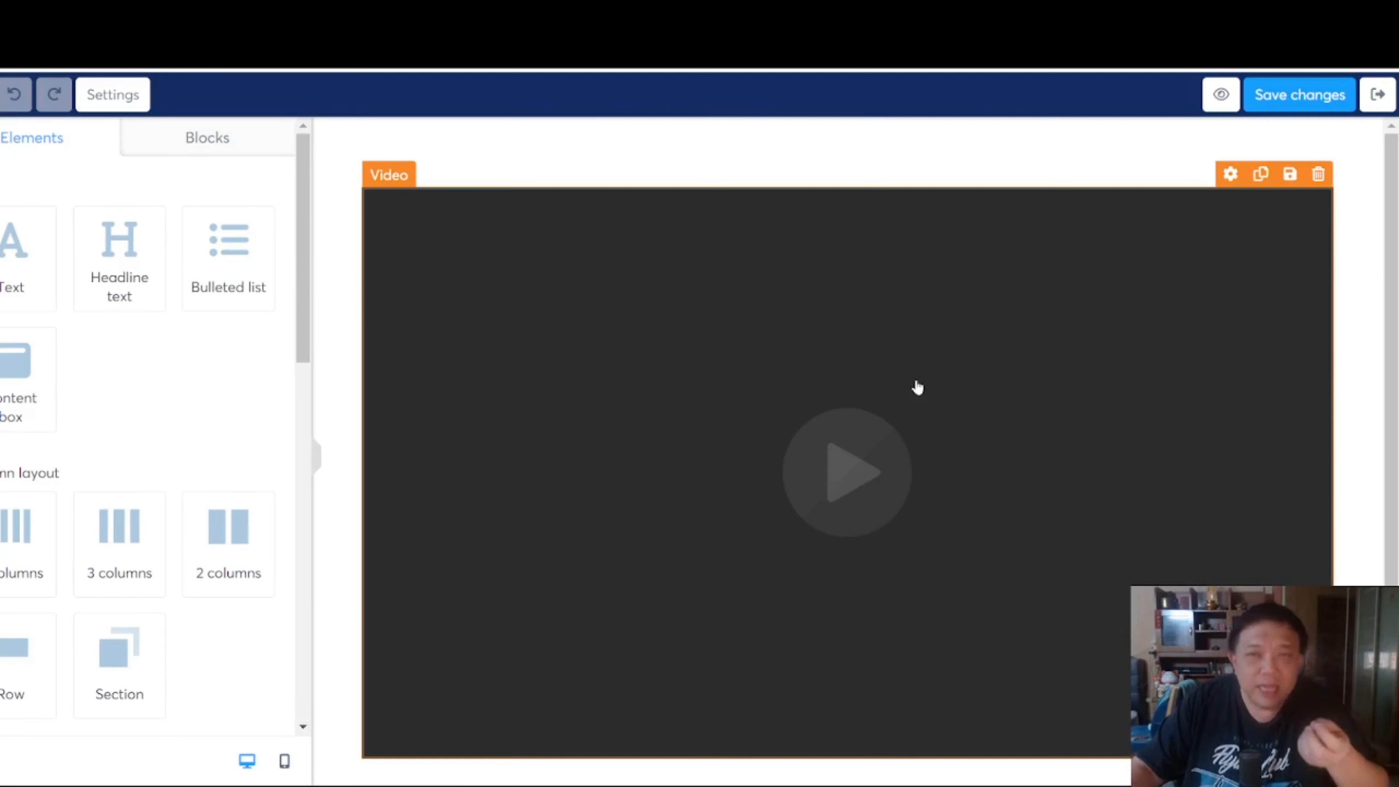
scroll(917, 387, "down", 3)
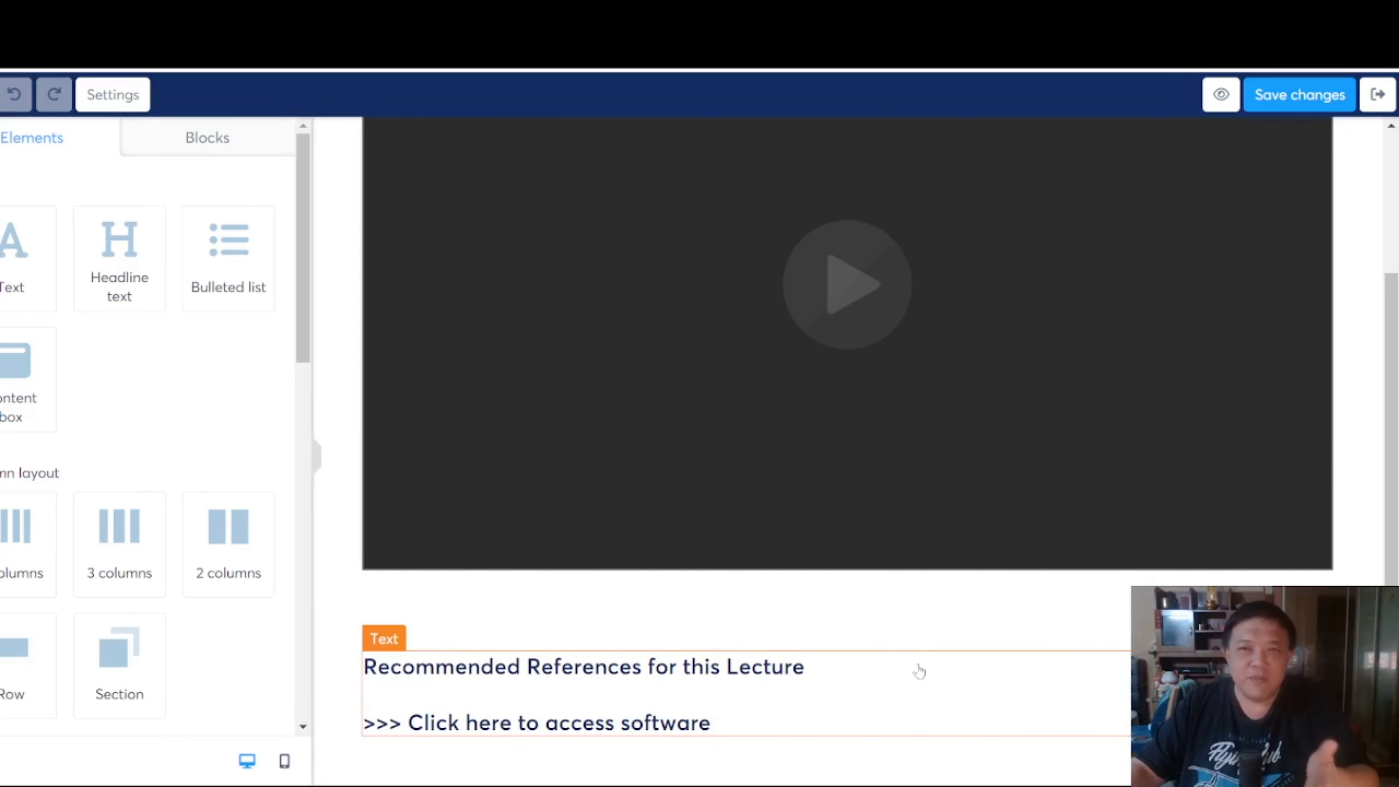
scroll(912, 645, "up", 3)
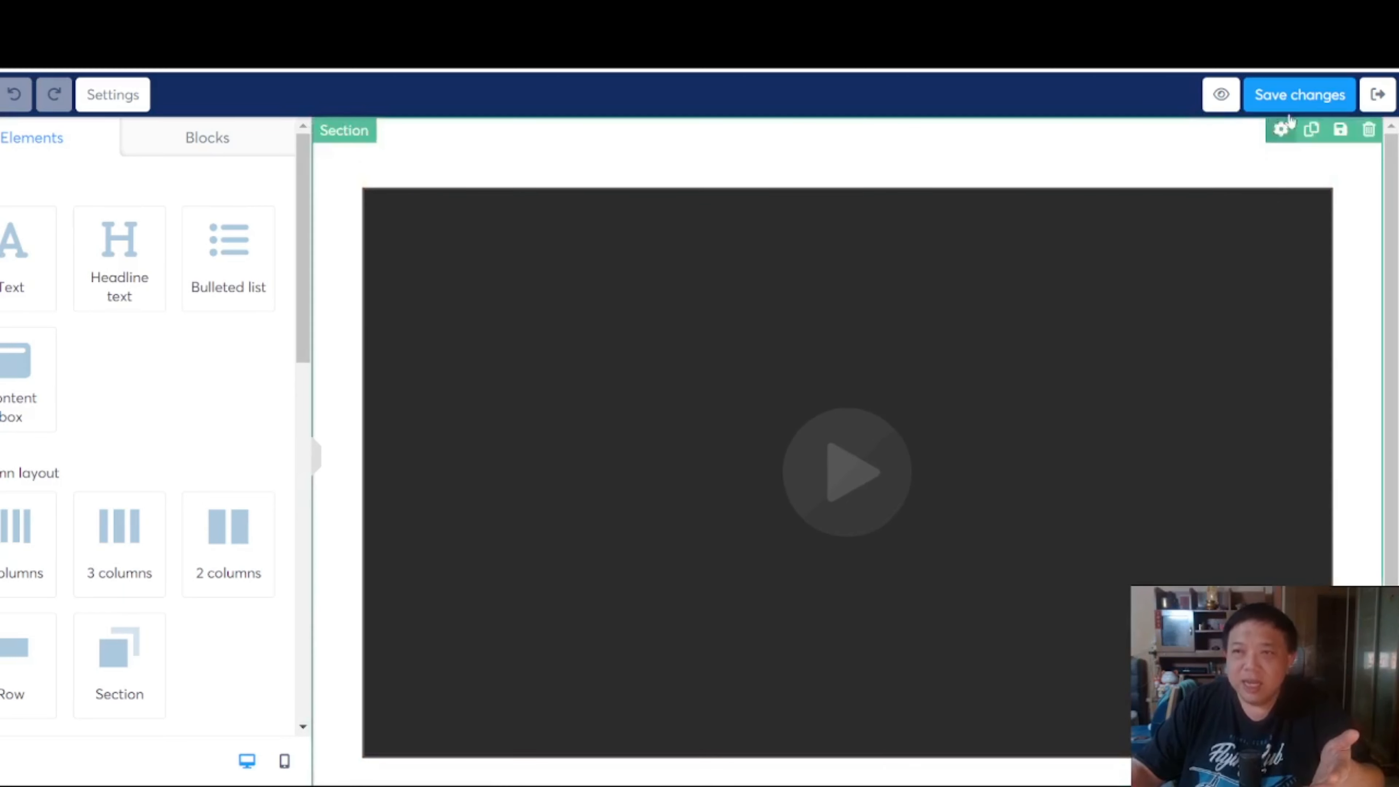
left_click(1379, 95)
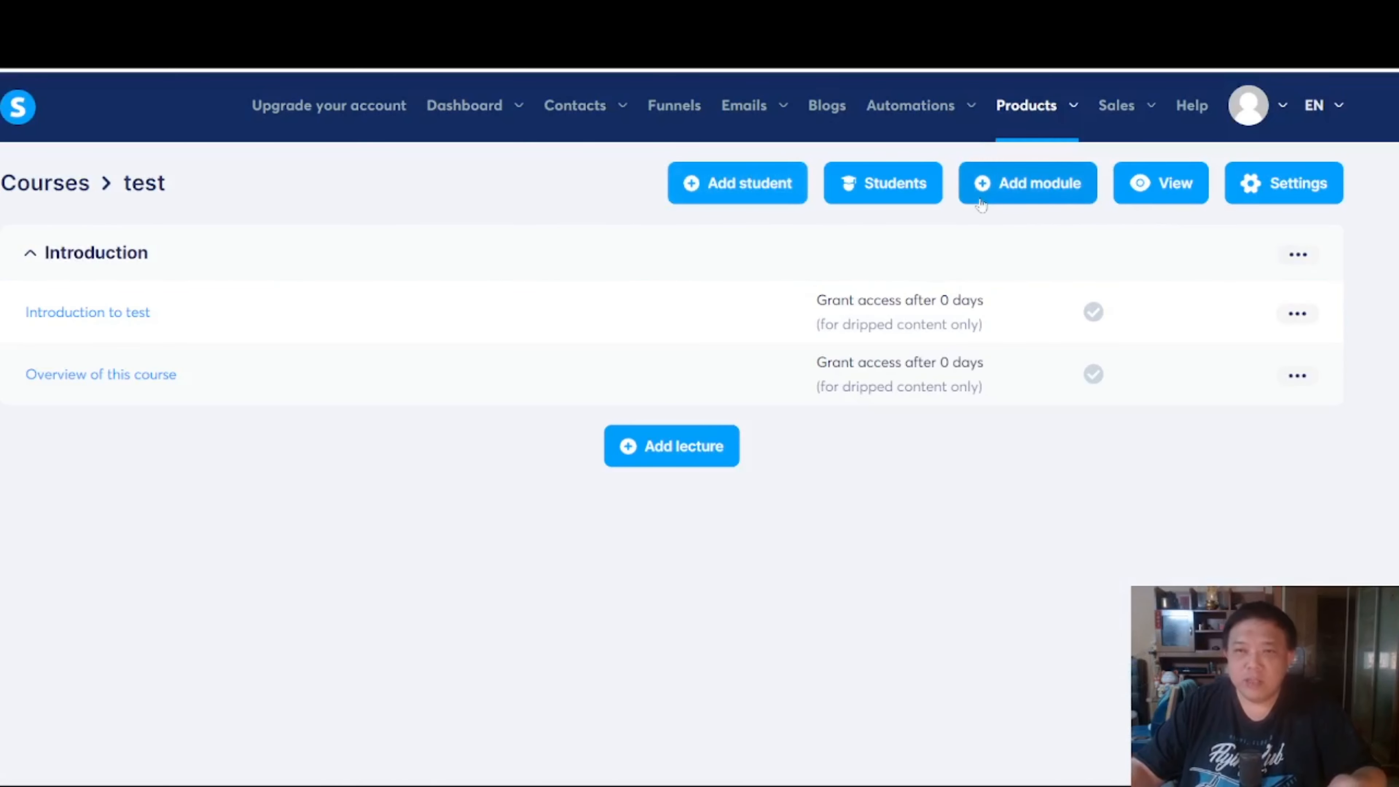
- Add a module named "Part 1" to the course and expand it
left_click(980, 187)
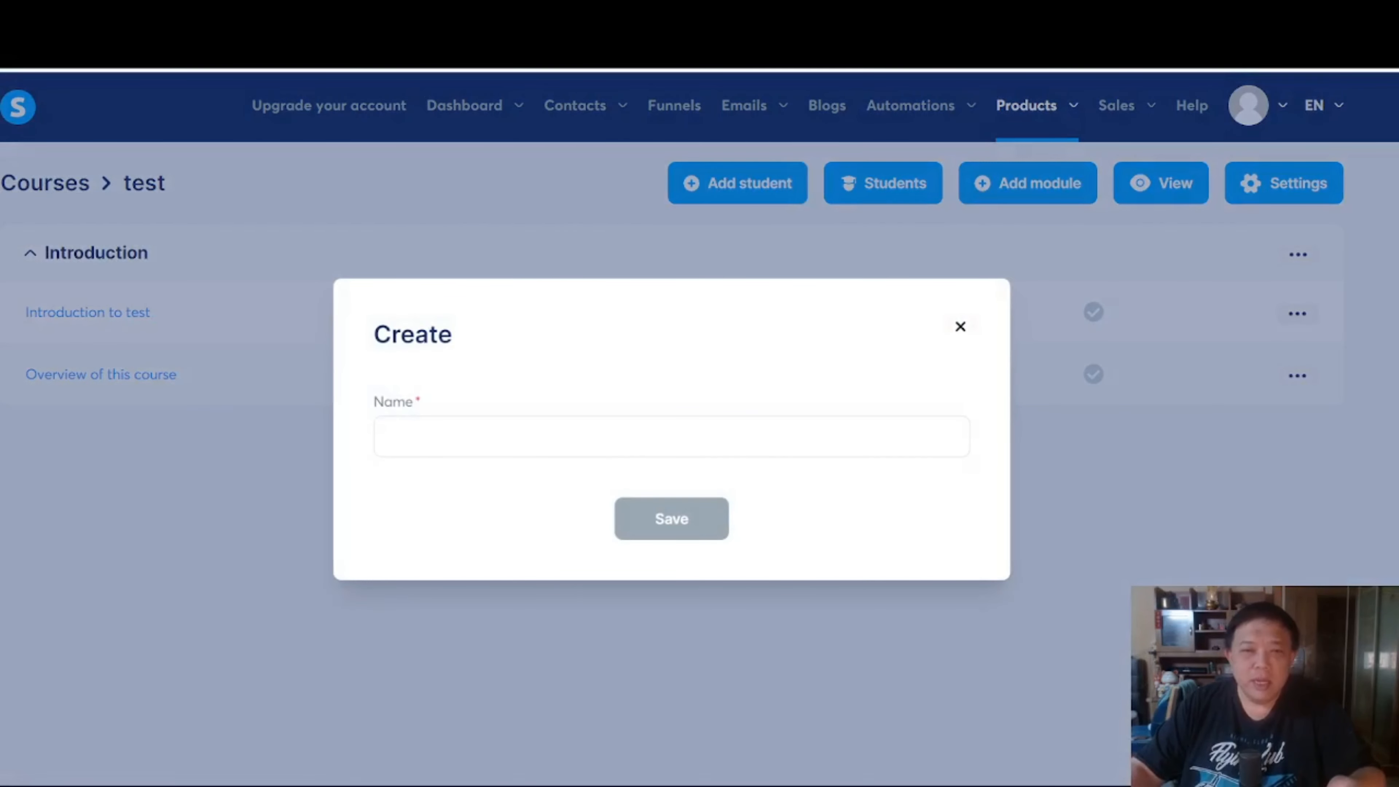
left_click(671, 437)
type("Part 1")
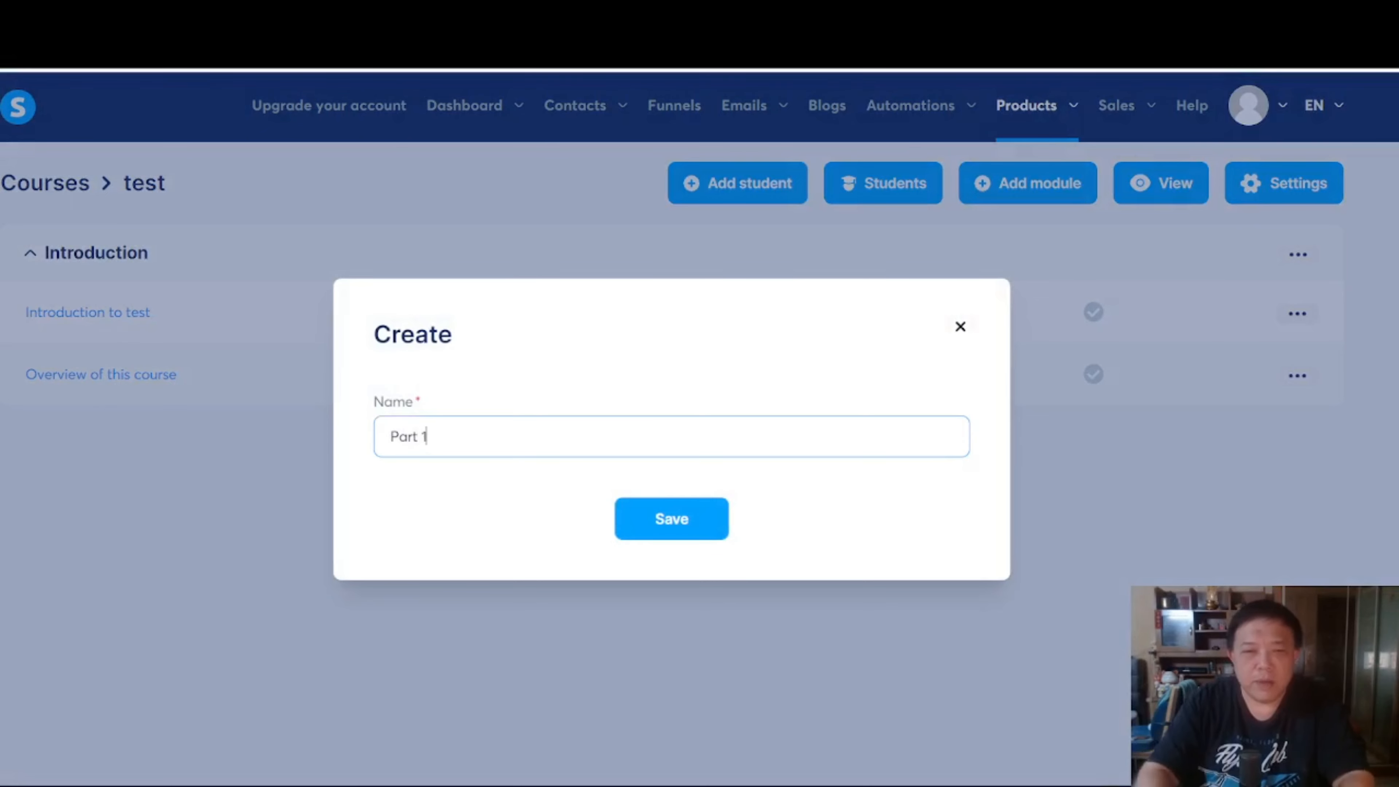
left_click(650, 523)
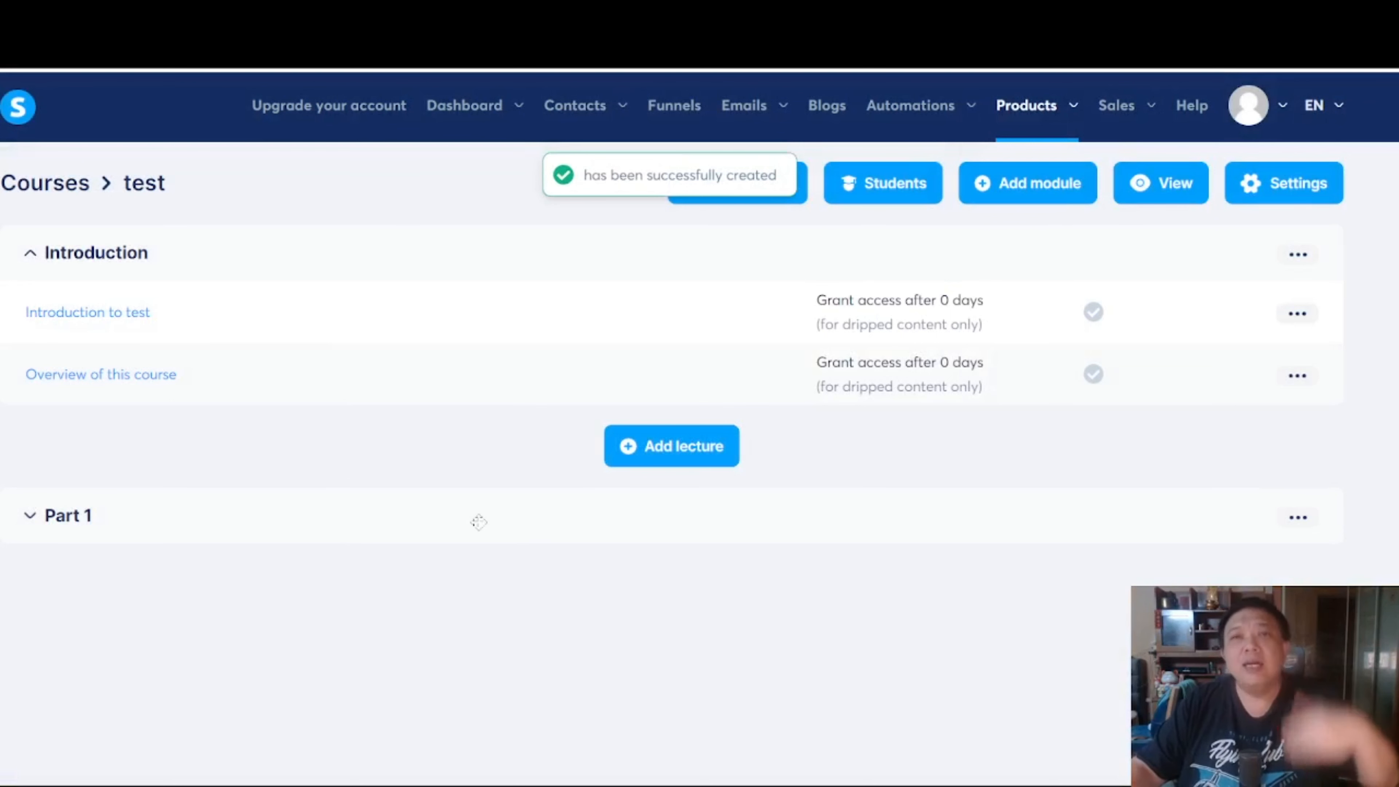
left_click(47, 521)
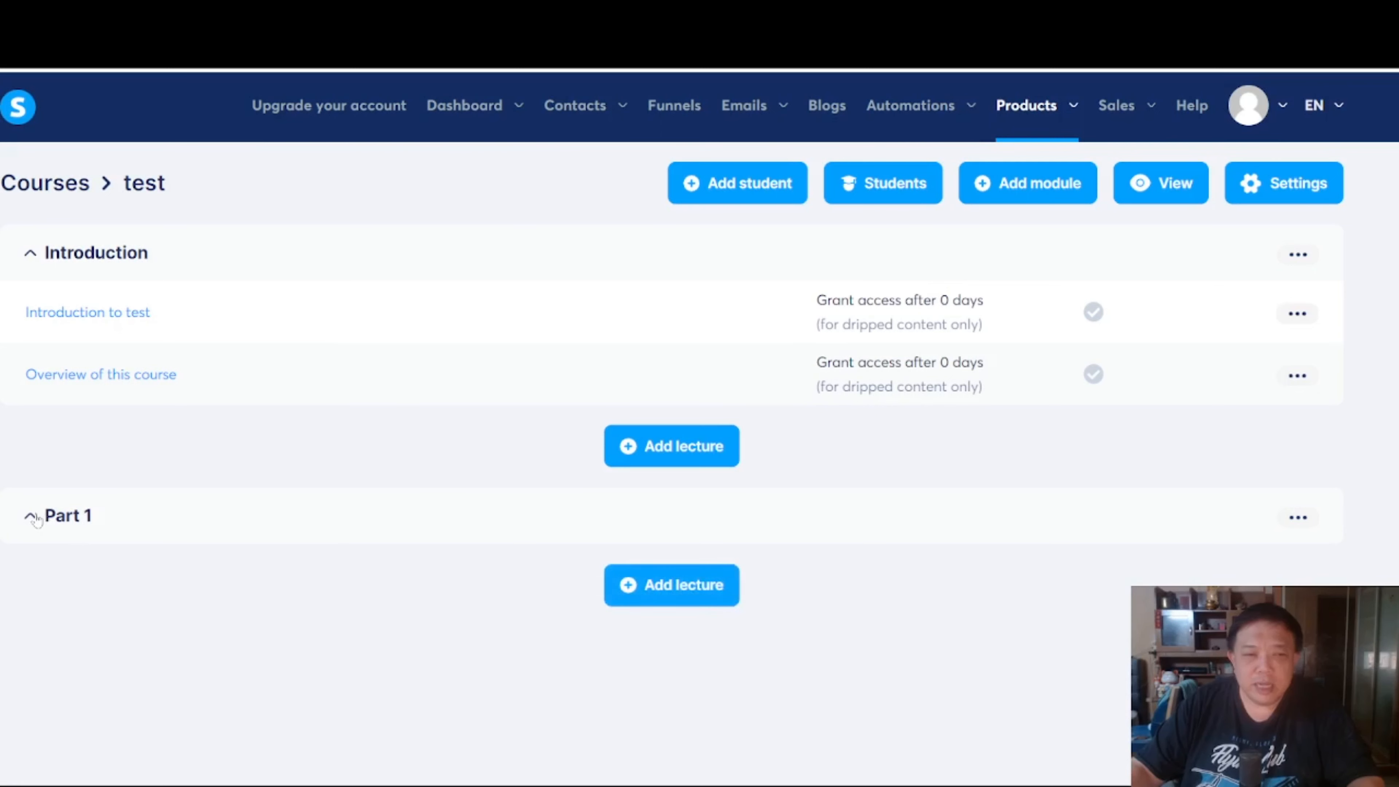
- Duplicate the "Overview of this course" lecture and move the copy into the Part 1 module
left_click(1297, 375)
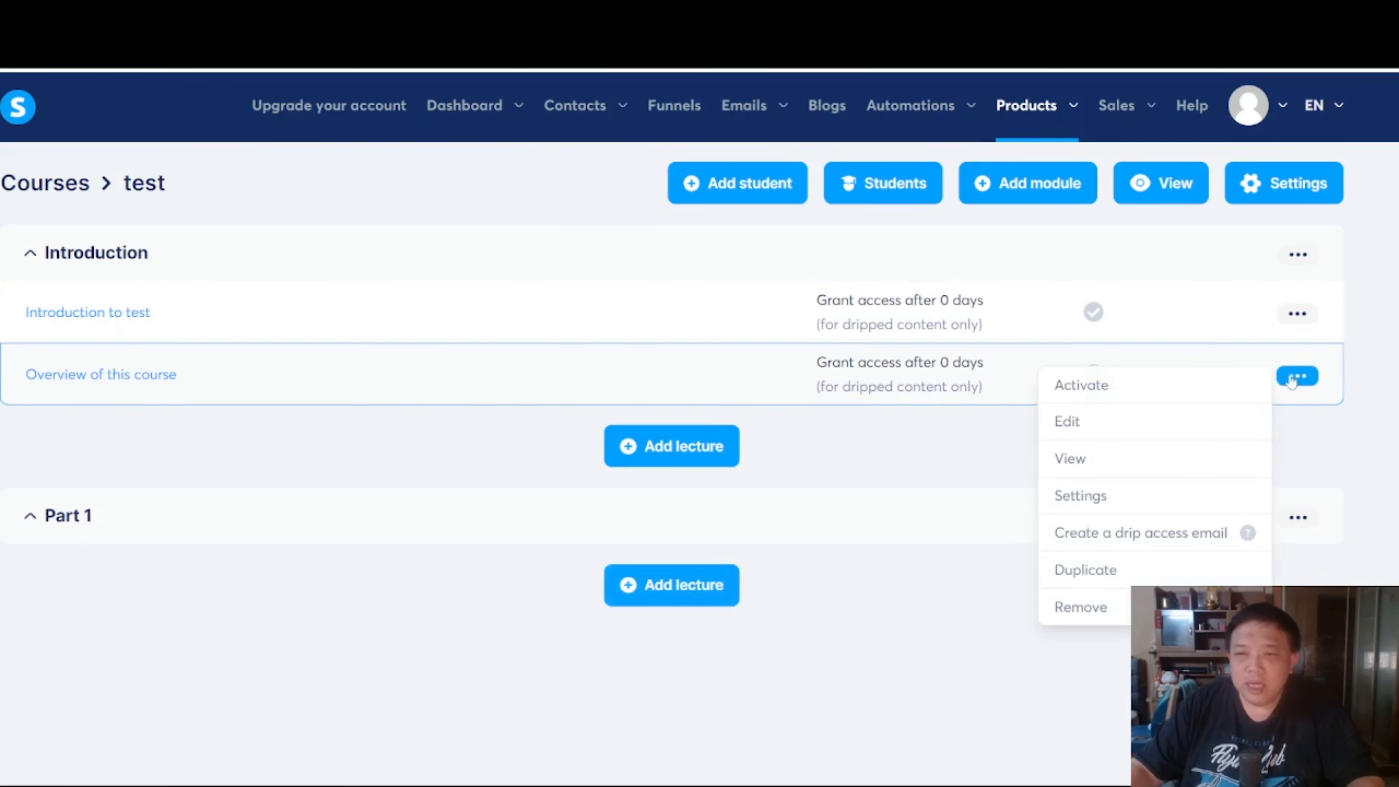
left_click(1102, 578)
left_click(641, 499)
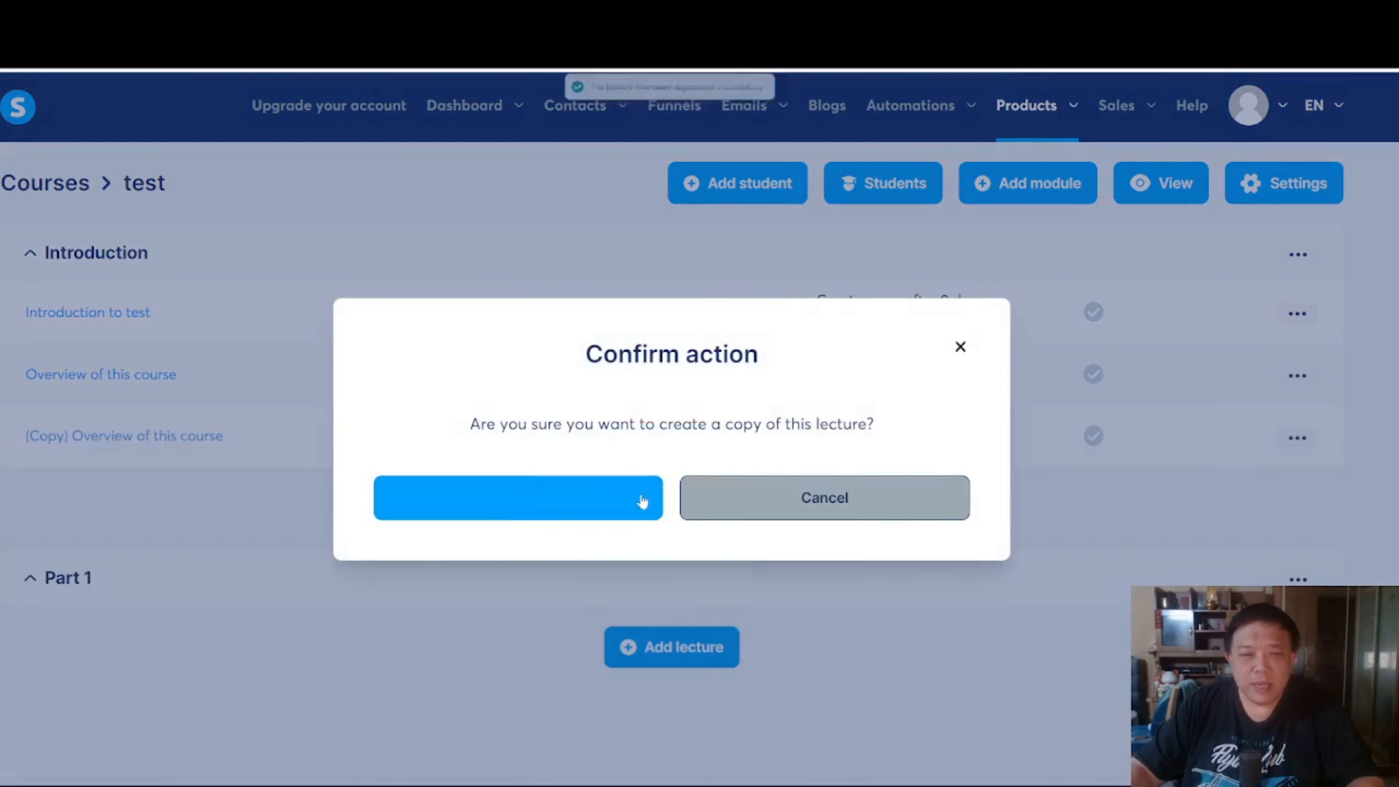
left_click_drag(256, 430, 266, 567)
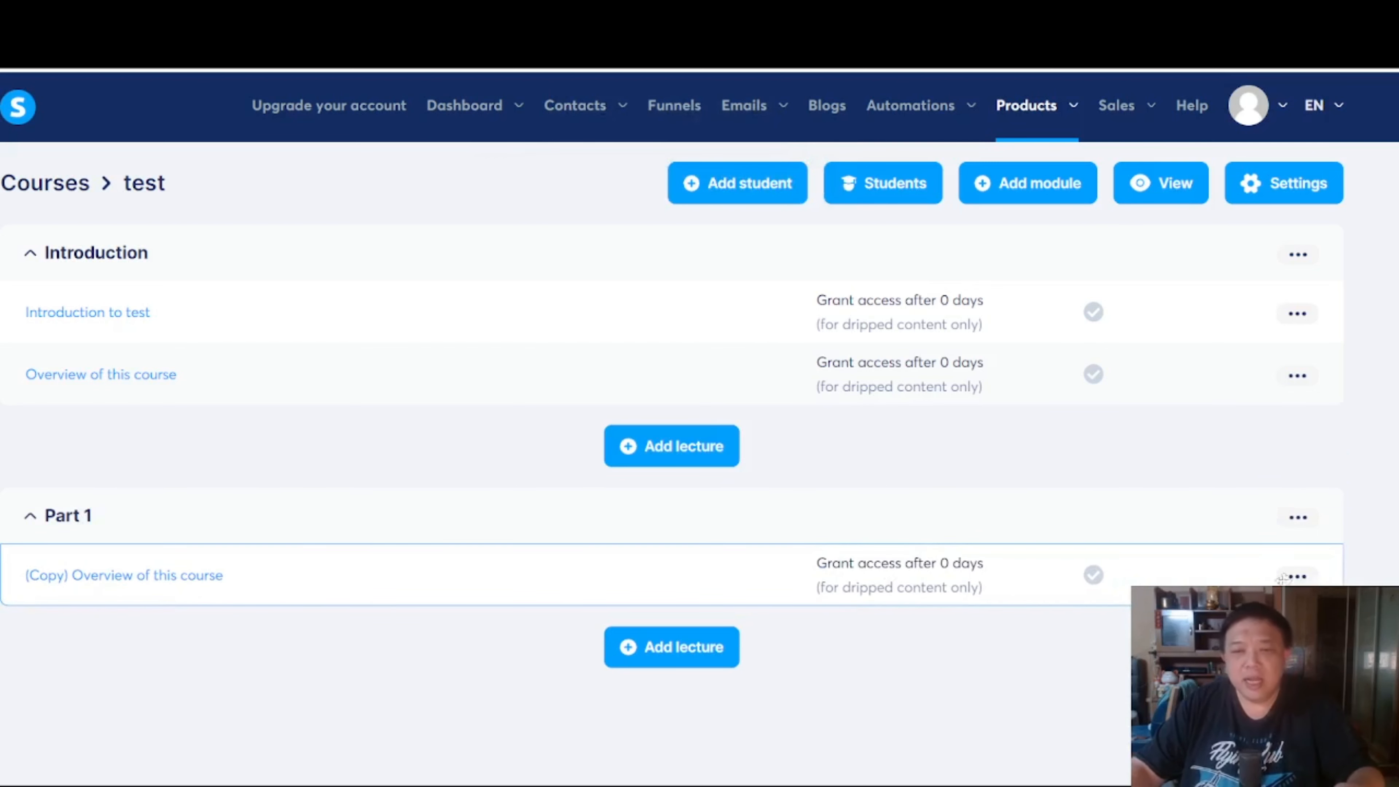
- Rename the copied lecture in the Part 1 module as "part 1 overview" and save its settings
left_click(1294, 576)
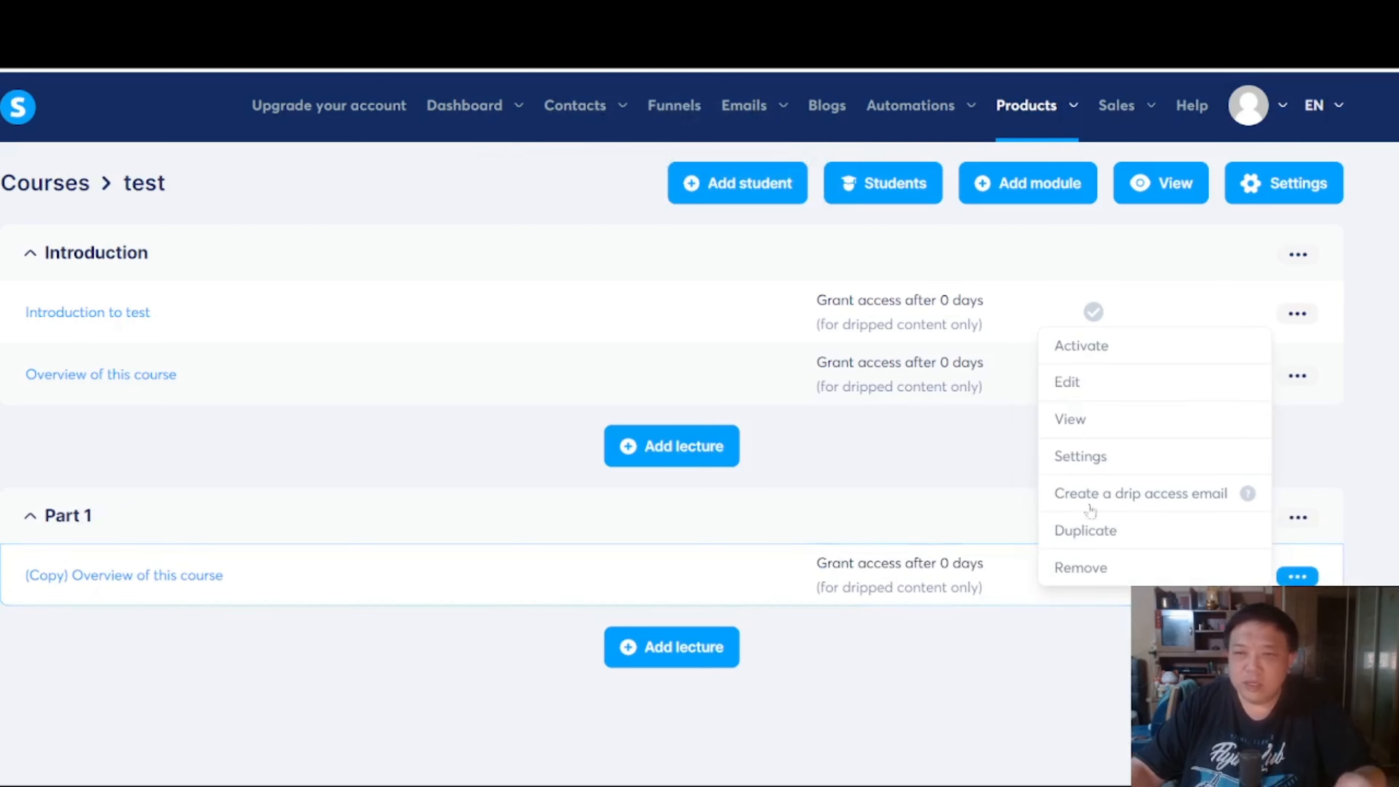
left_click(1080, 456)
left_click_drag(591, 393, 390, 392)
type("part 1")
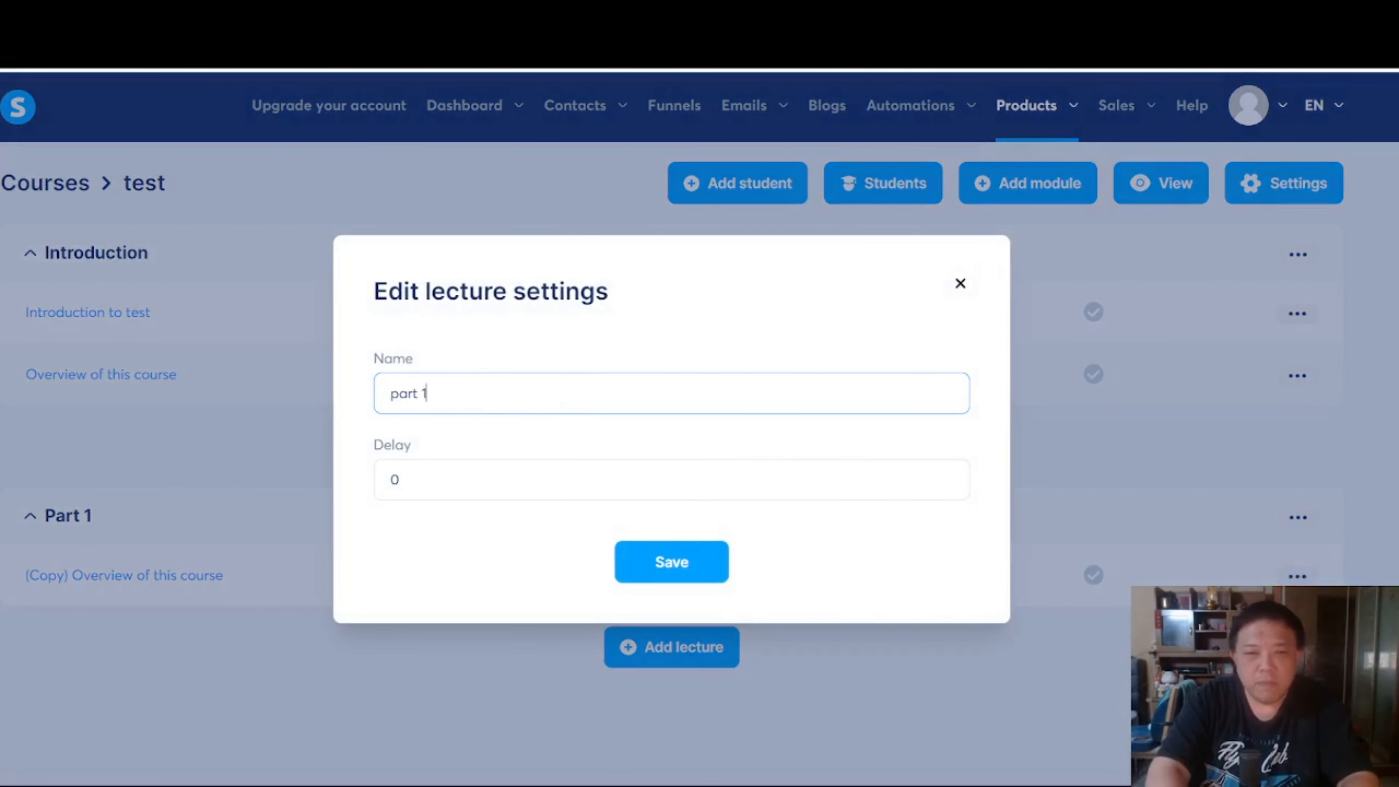
type(" ov")
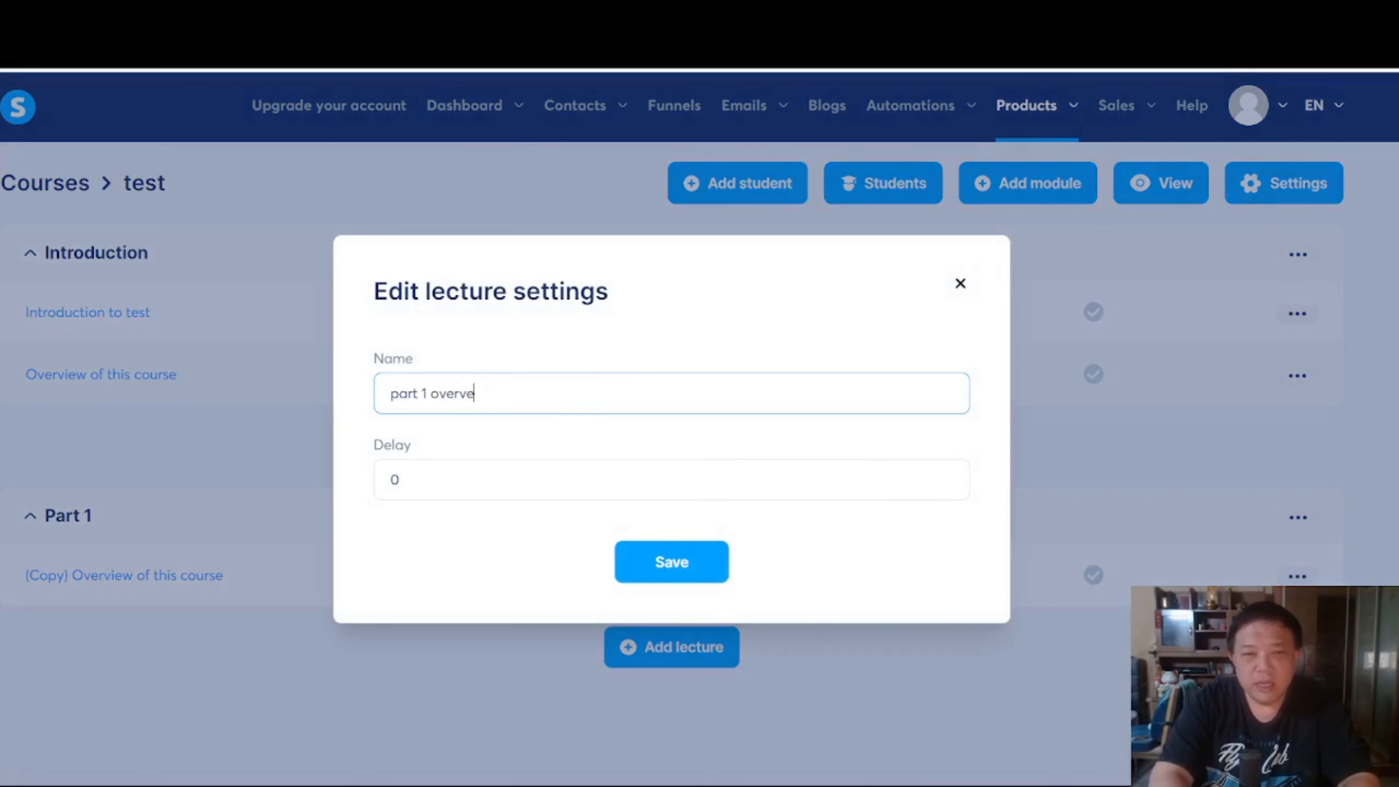
type("erview")
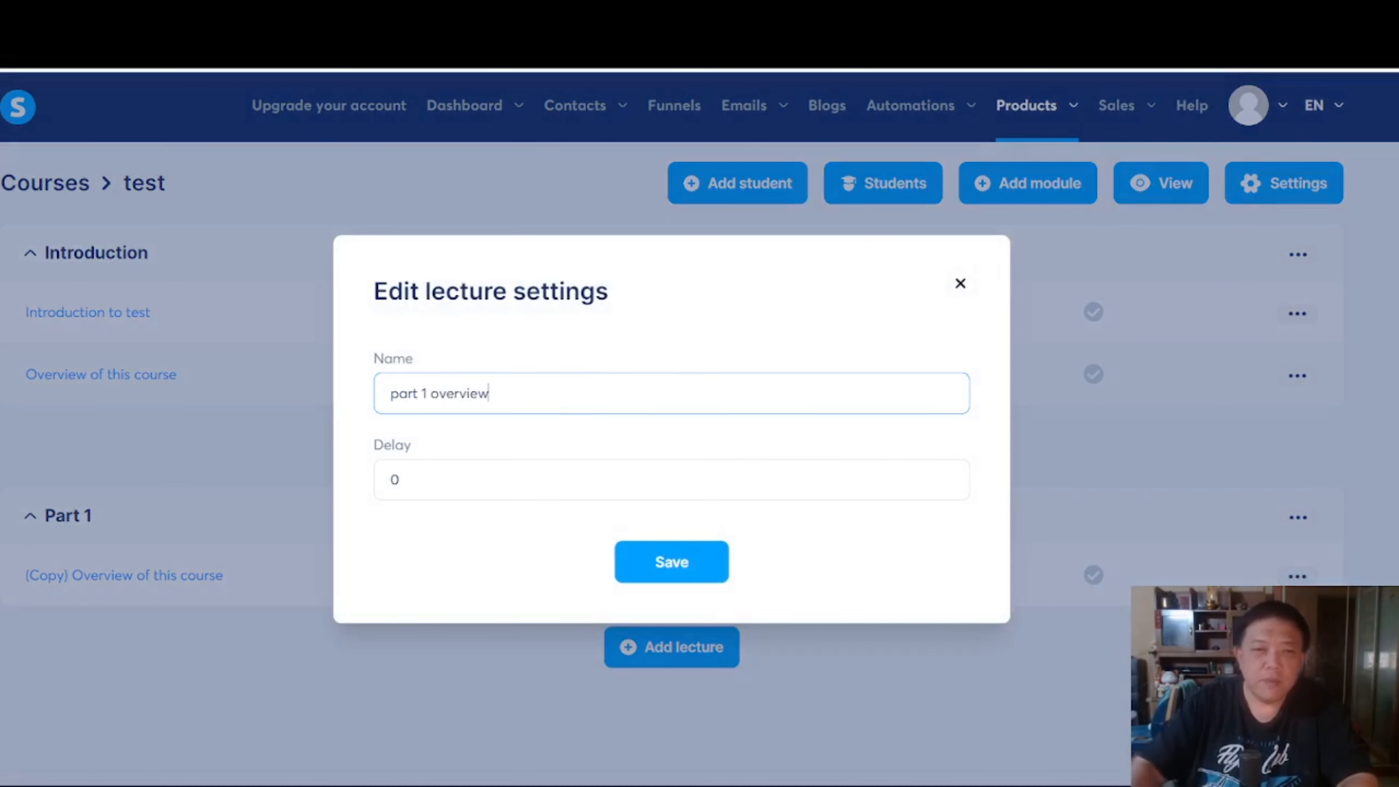
left_click(685, 573)
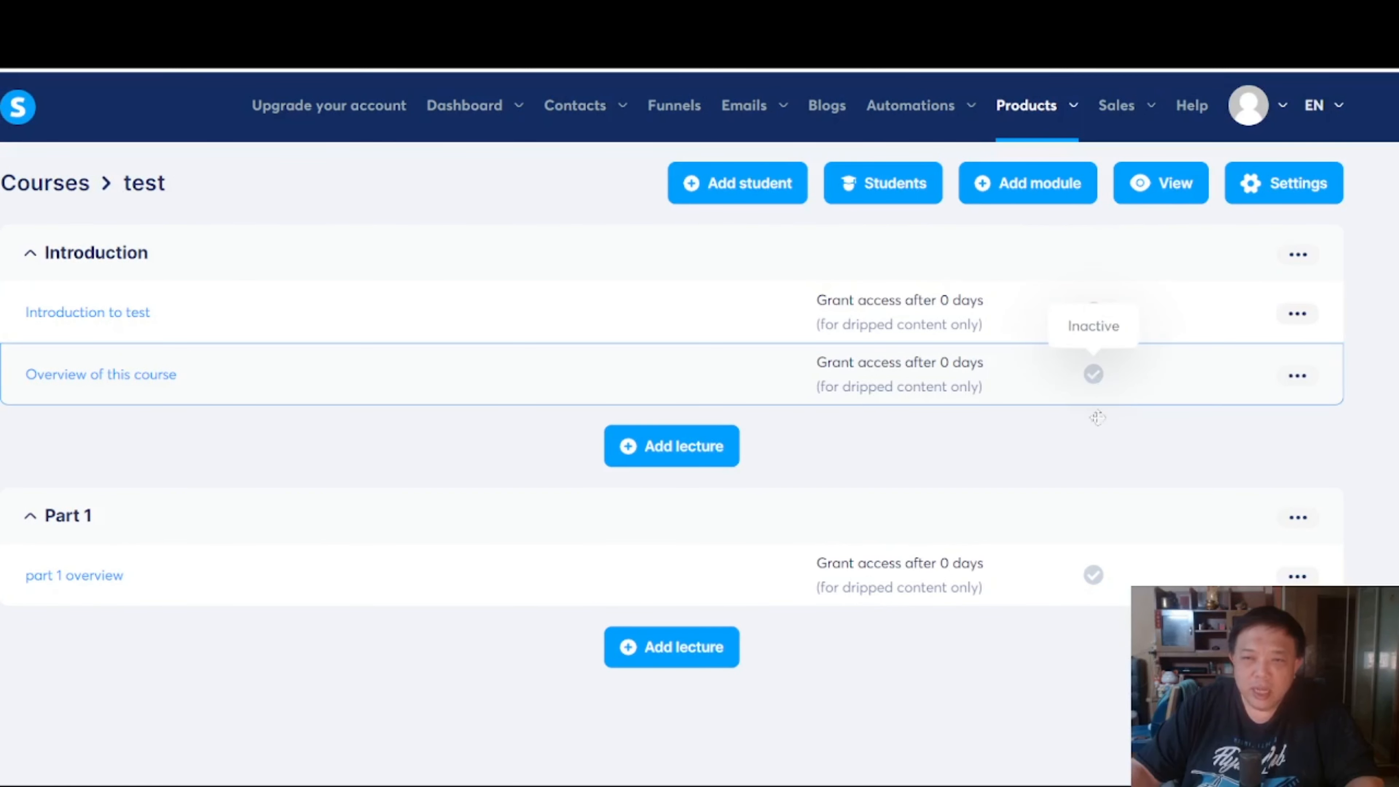
- Activate the "Introduction to test" lecture in the Introduction module, and open the course's student-facing view
left_click(1296, 314)
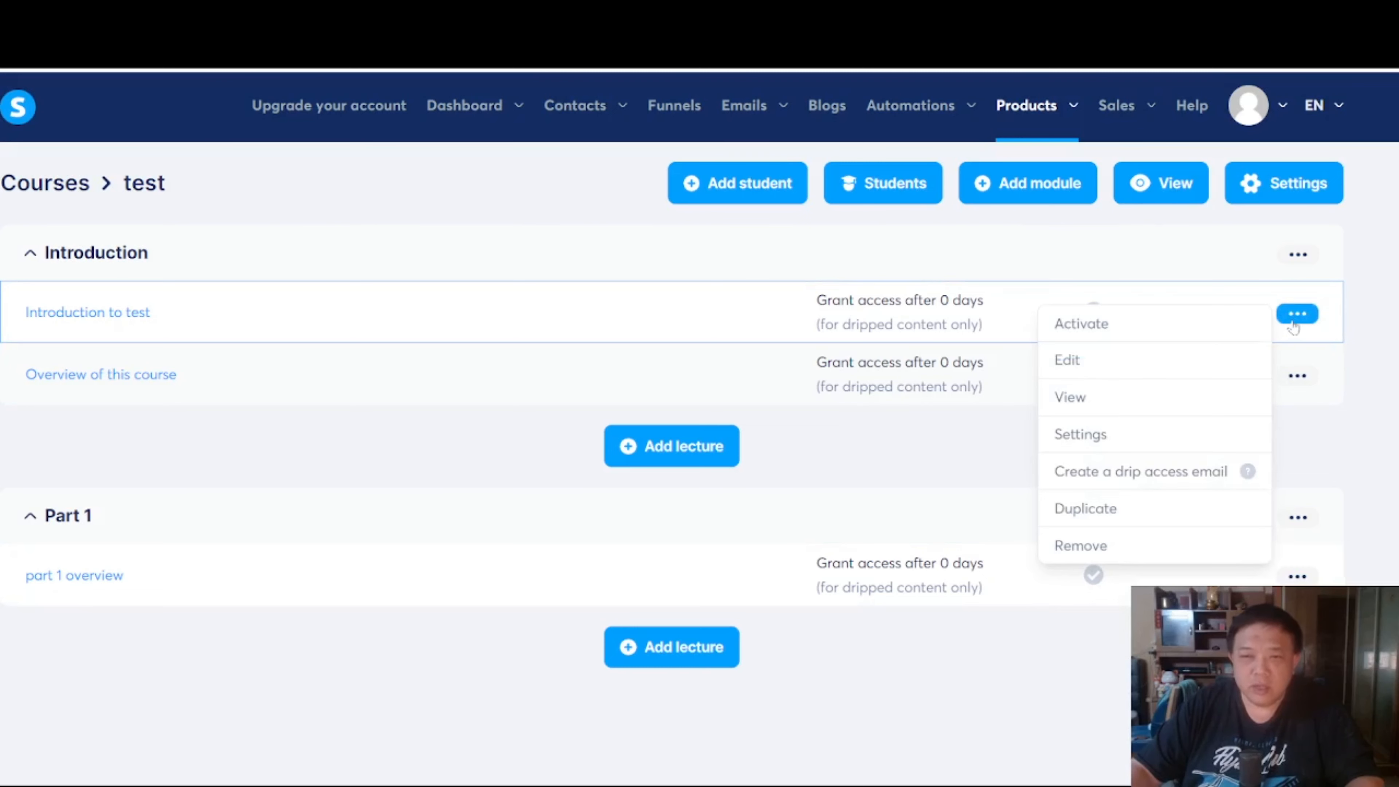
left_click(1118, 326)
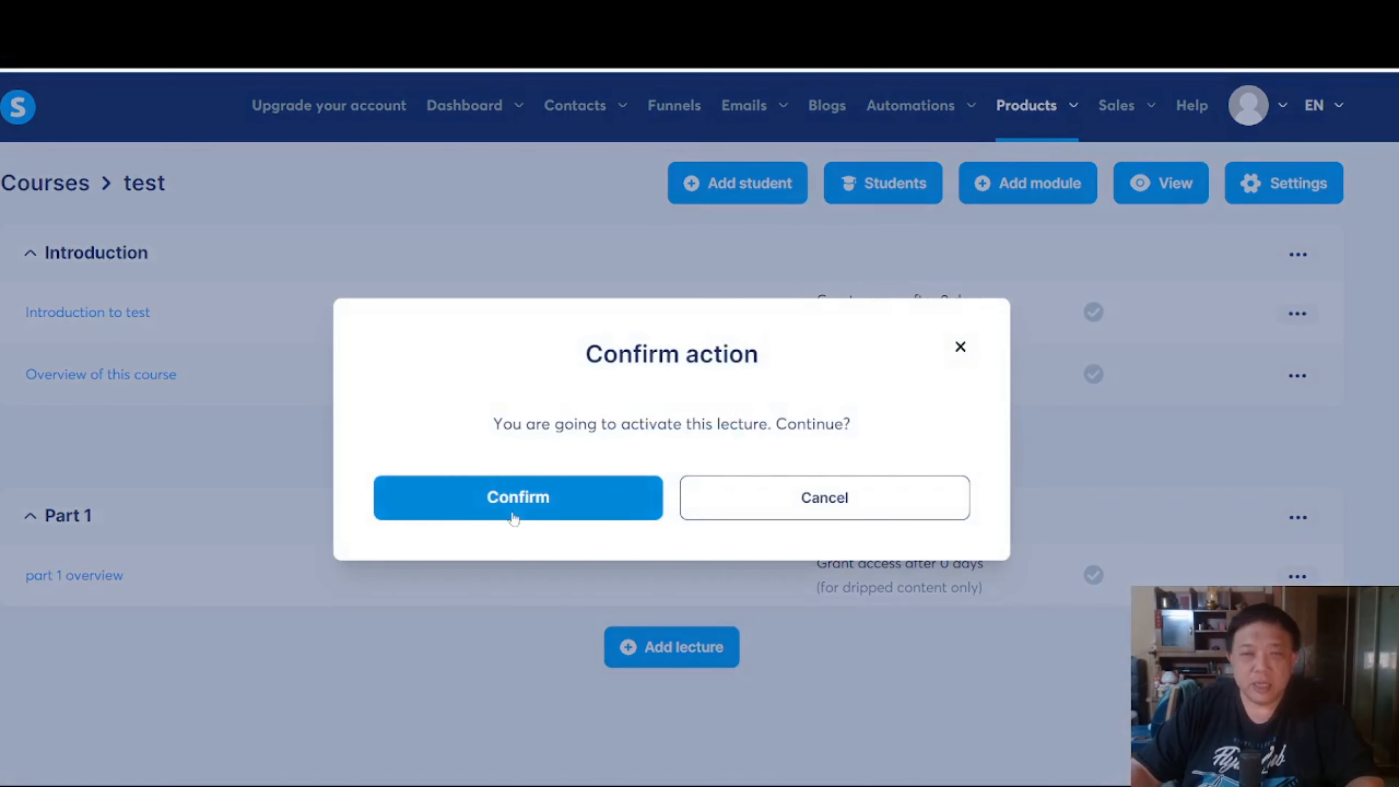
left_click(522, 501)
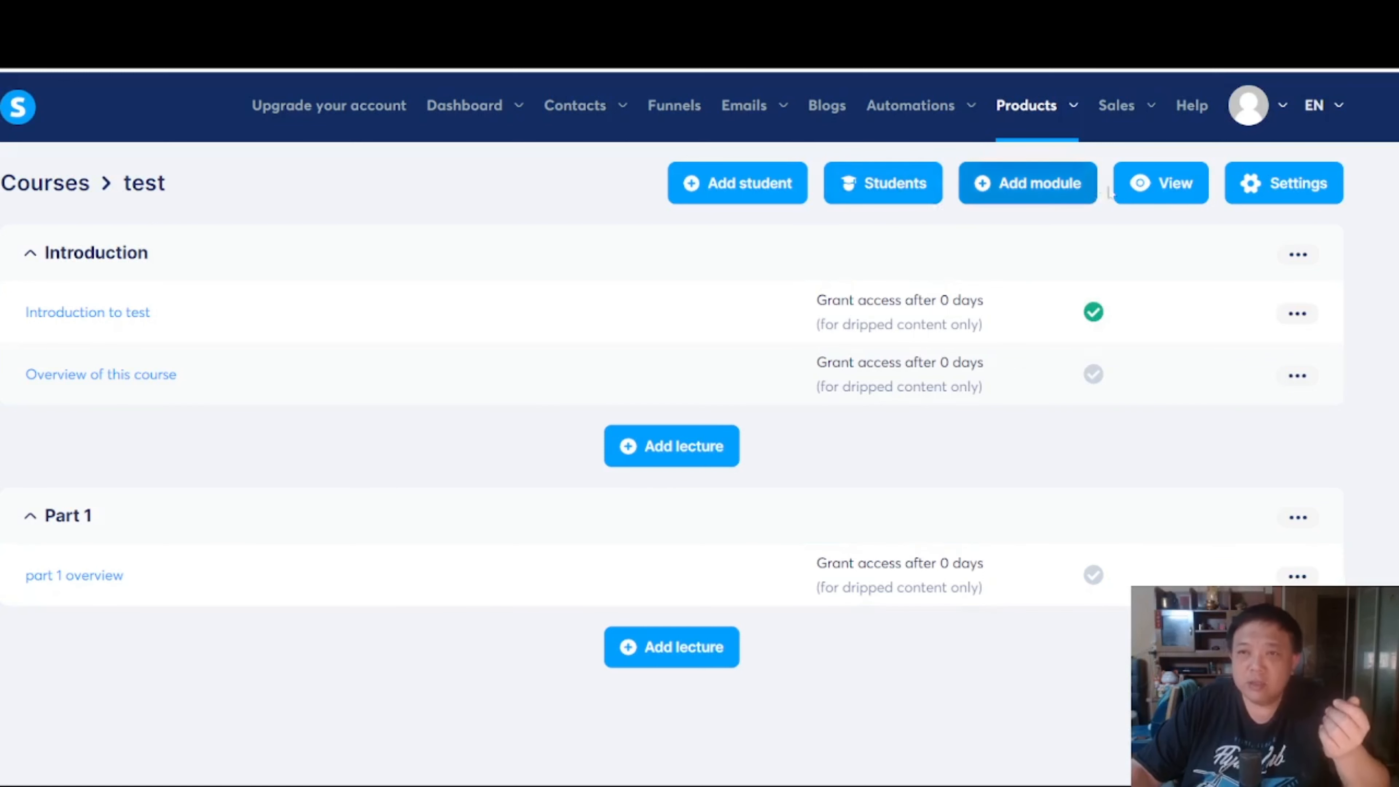
left_click(1148, 185)
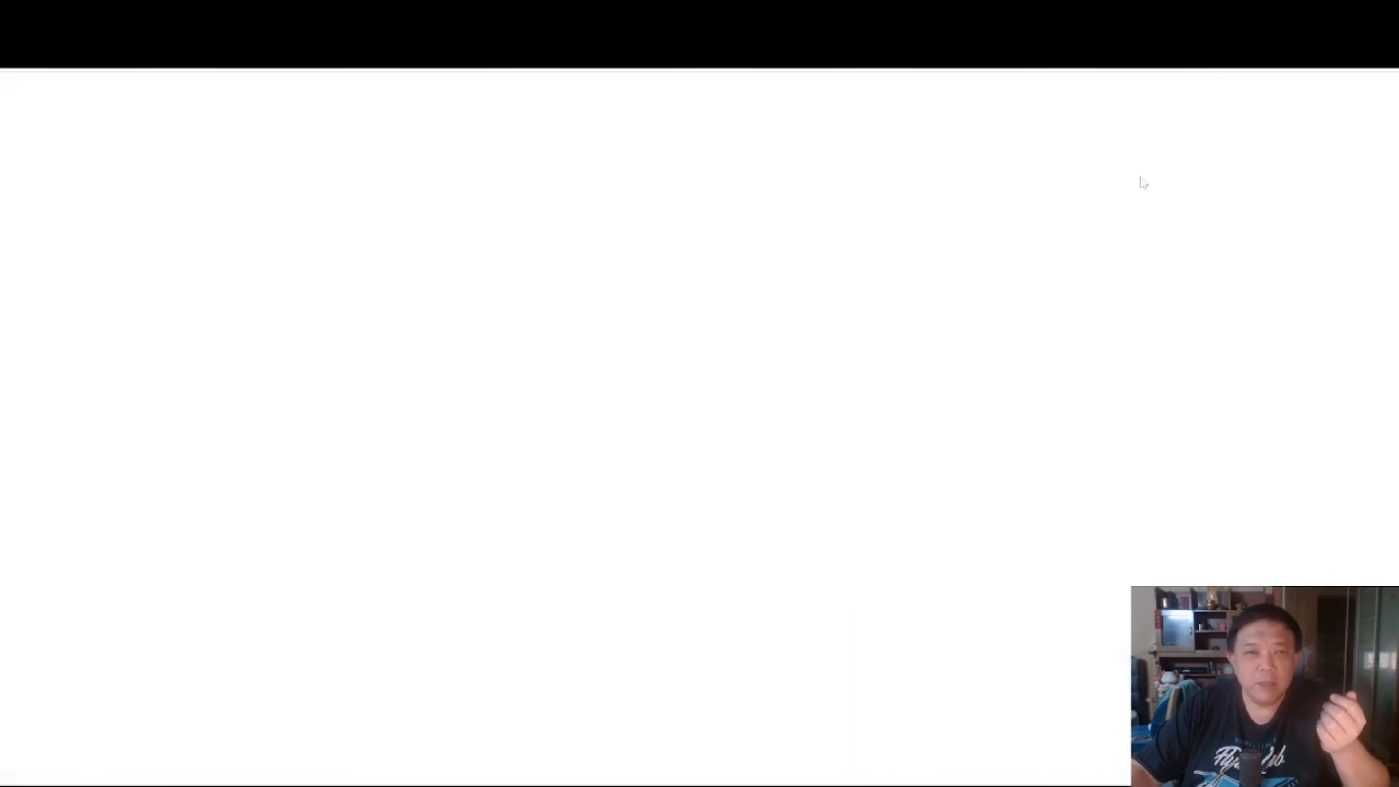